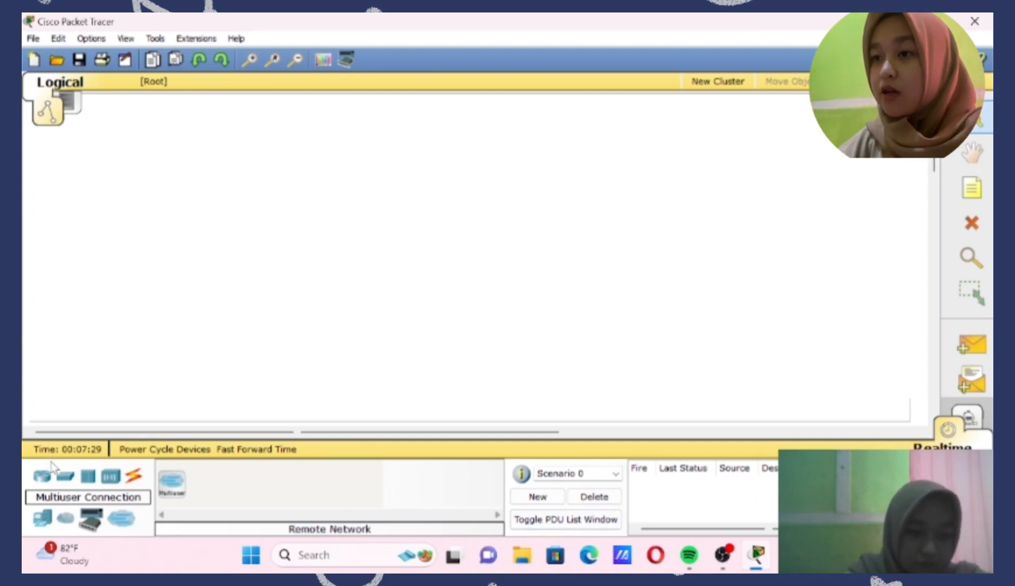
Place a generic access point (AccessPoint-PT) in the middle of the empty logical workspace.
left_click(110, 477)
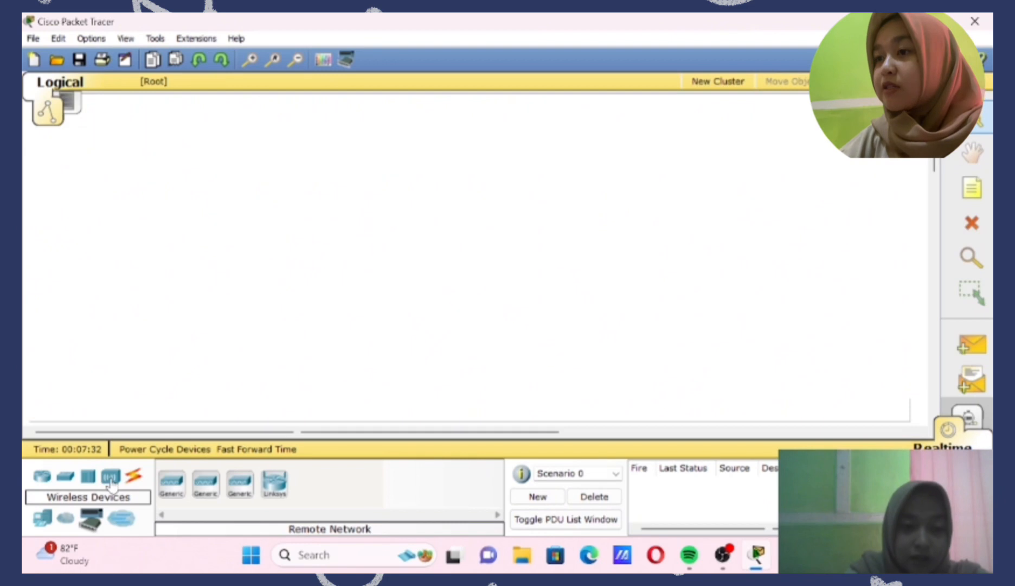
left_click(170, 488)
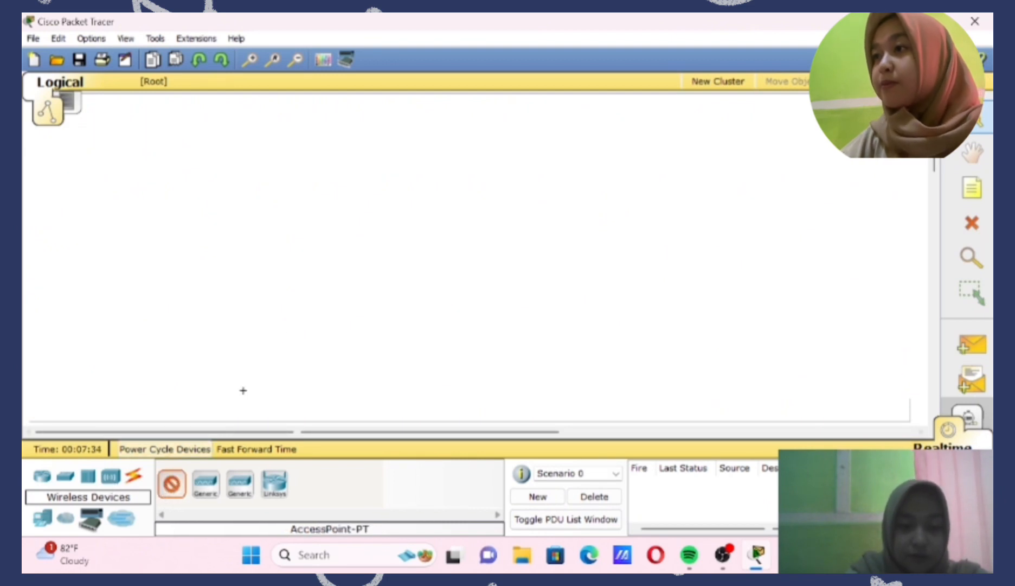
left_click(435, 238)
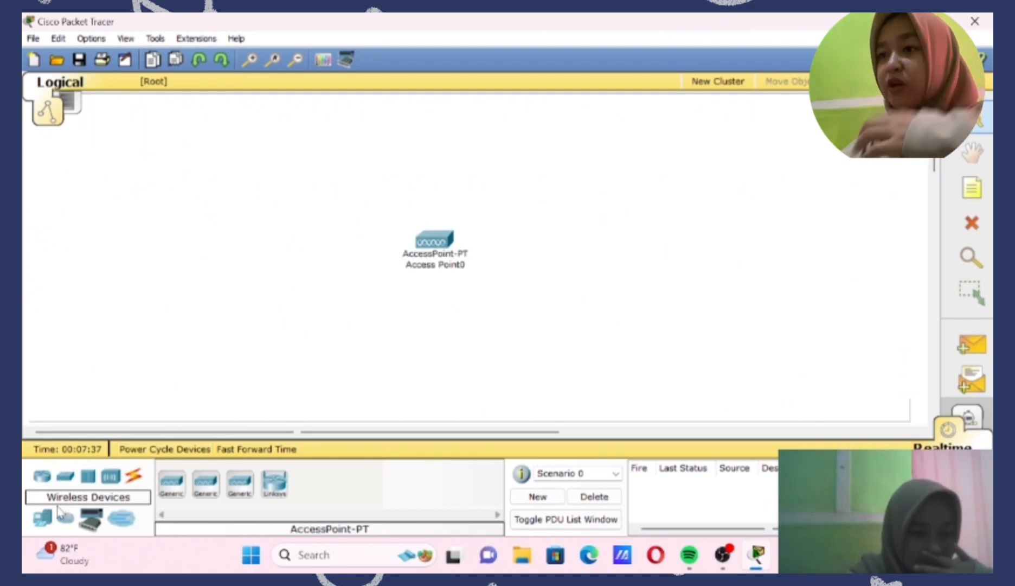
Add one generic laptop and three generic PCs at the four corners around the access point.
left_click(43, 518)
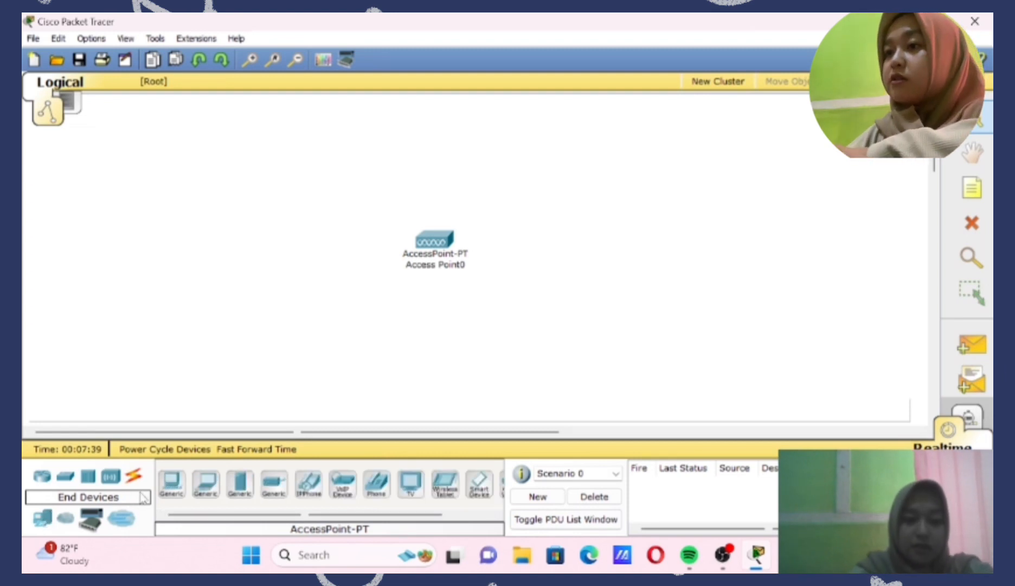
left_click_drag(206, 483, 243, 218)
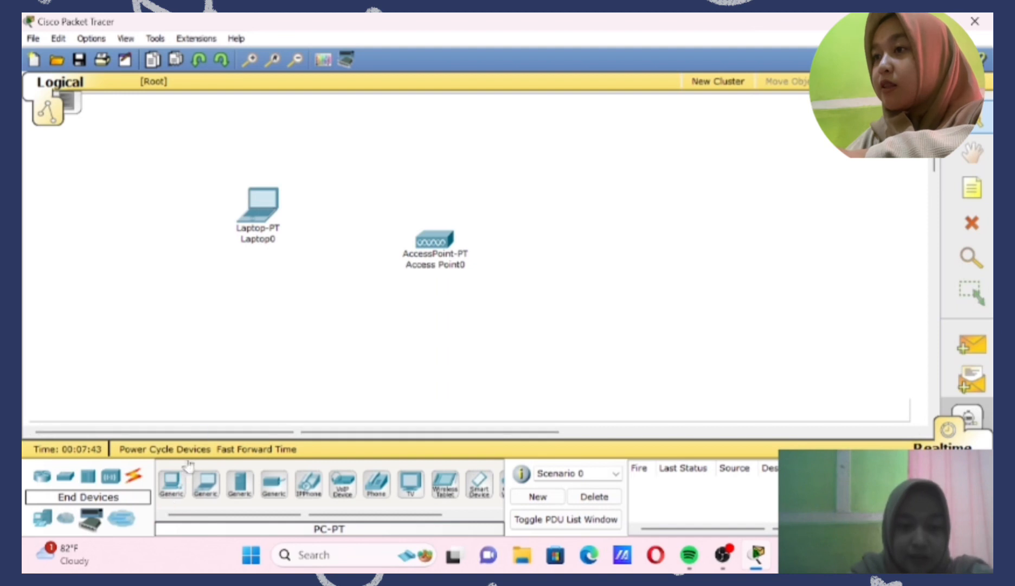
left_click_drag(171, 481, 262, 348)
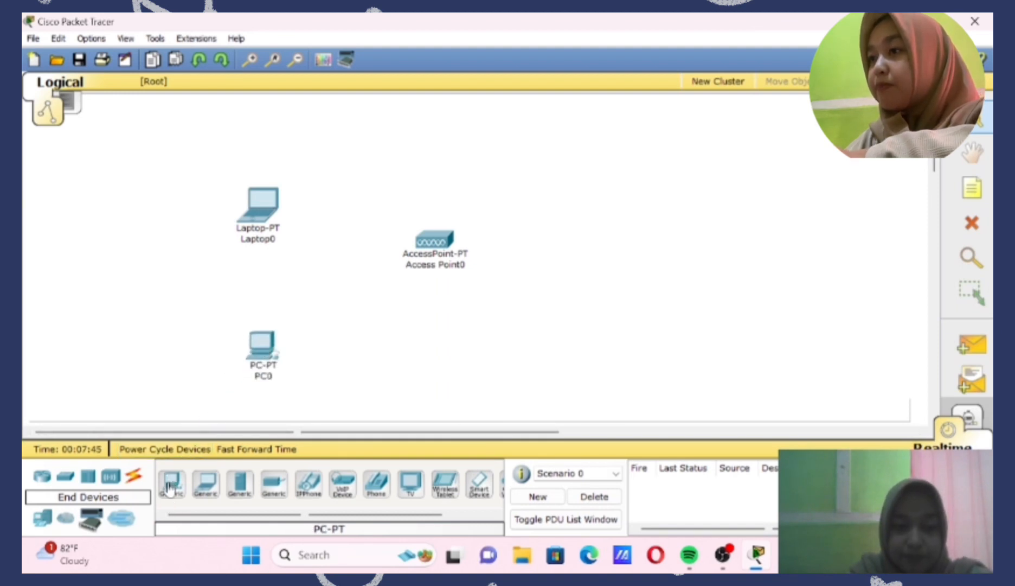
left_click_drag(171, 487, 501, 349)
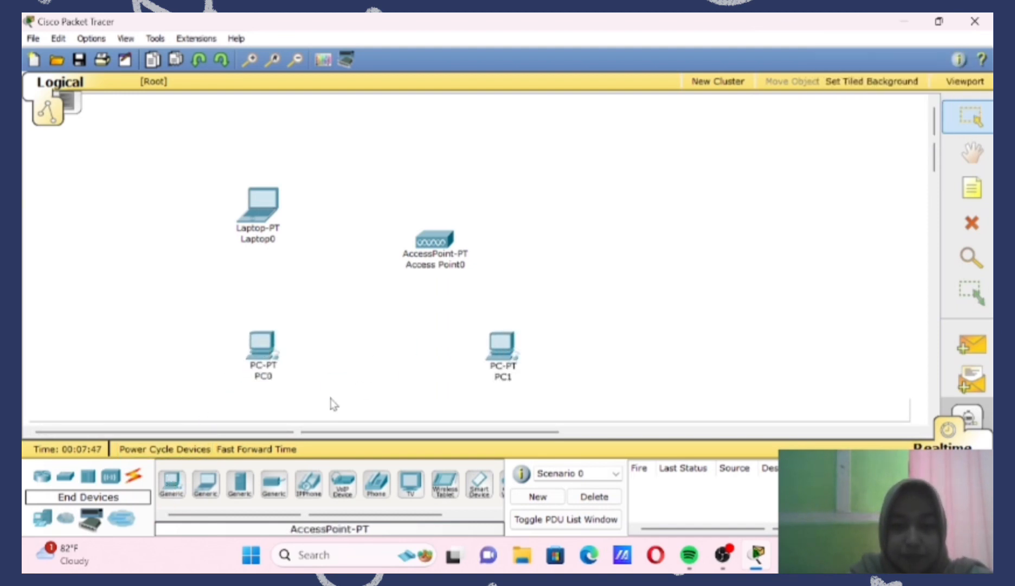
left_click_drag(172, 485, 539, 194)
Rearrange the topology by centring the access point between the end devices and moving Laptop0 and PC2 slightly higher.
left_click_drag(436, 245, 400, 250)
left_click_drag(255, 219, 262, 188)
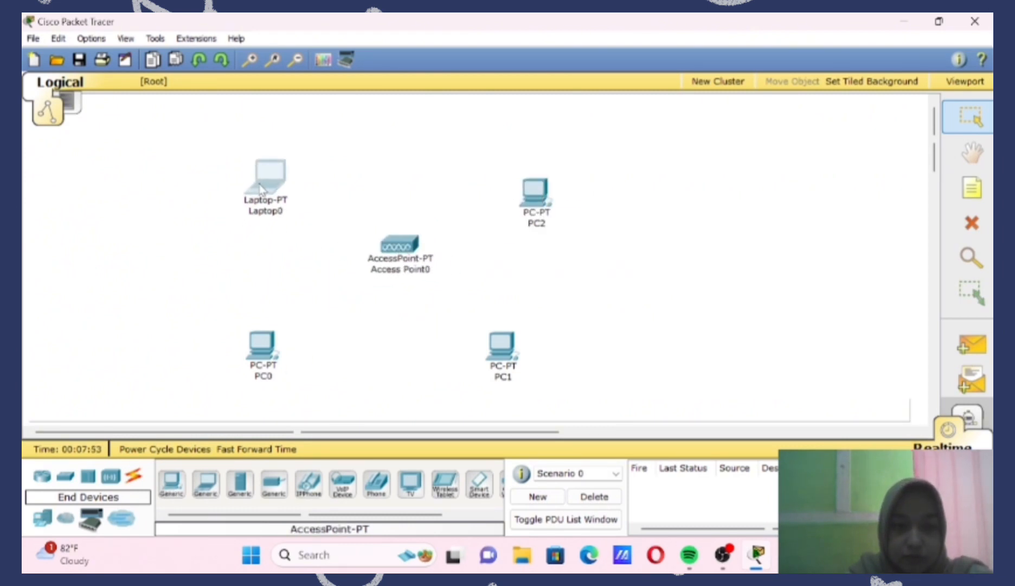
left_click_drag(524, 198, 524, 176)
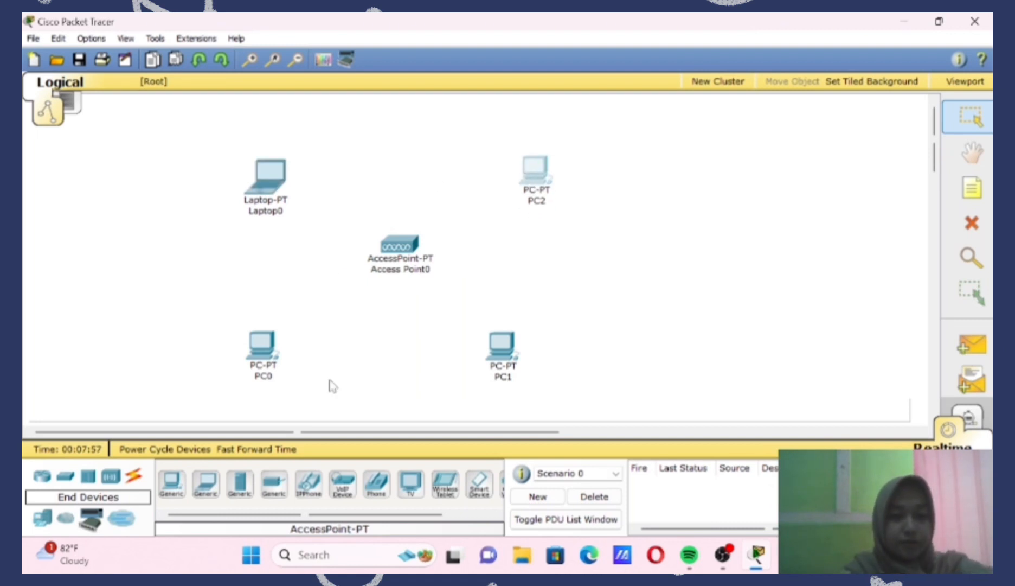
mouse_move(422, 247)
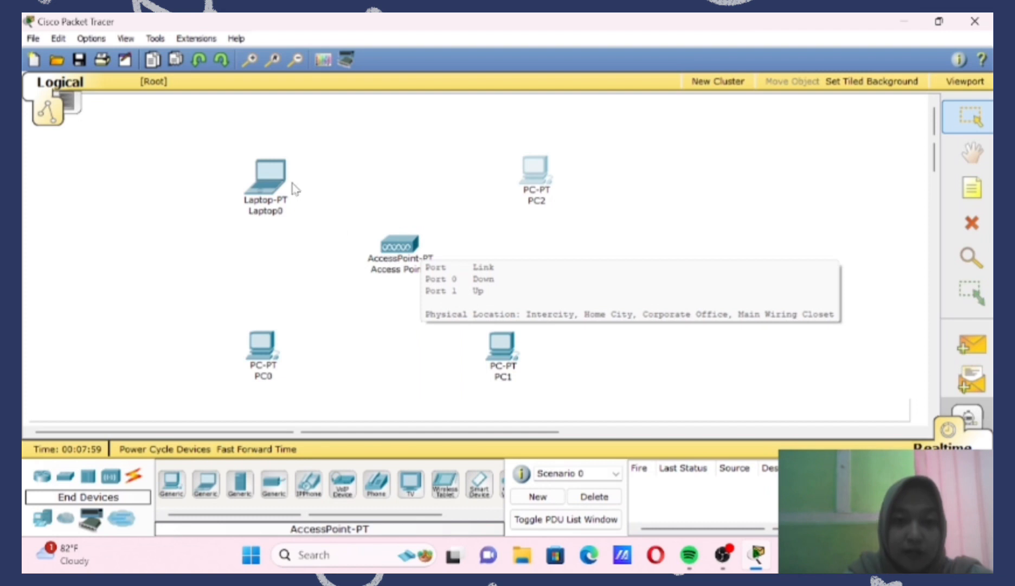
mouse_move(279, 189)
left_mouse_down()
mouse_move(274, 171)
mouse_move(267, 186)
left_mouse_up()
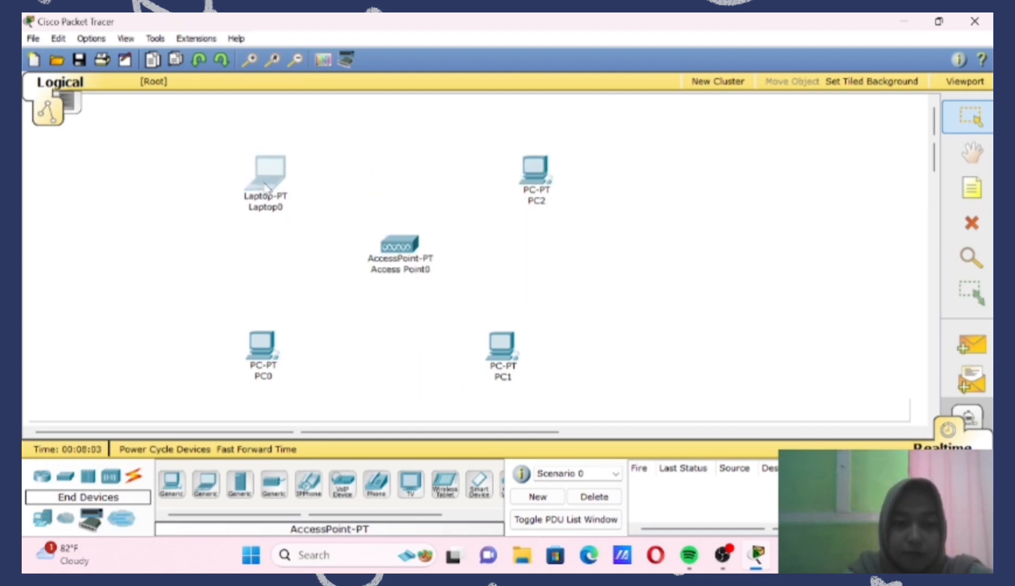
left_click(351, 197)
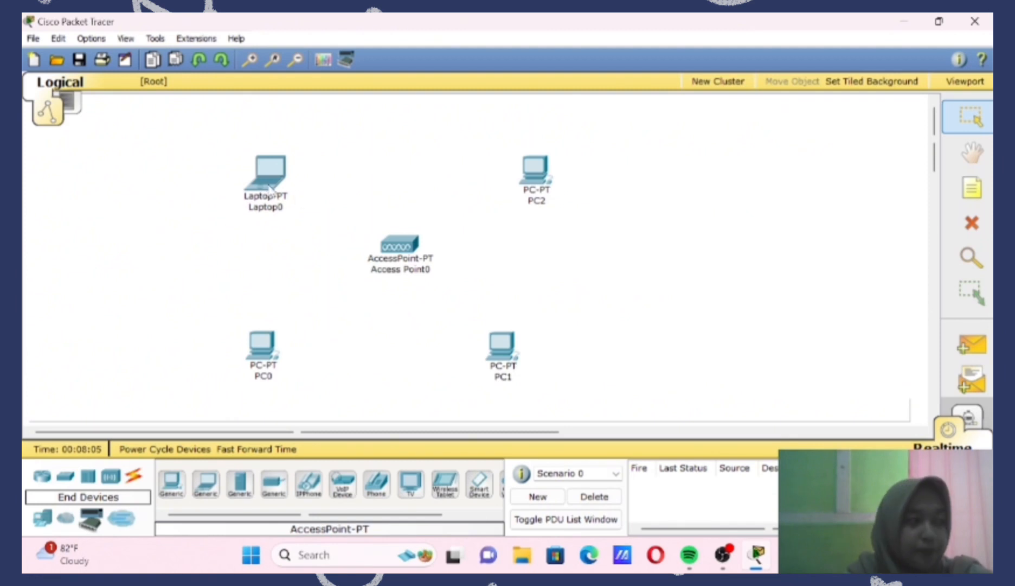
Power off Laptop0, replace its built-in network module with the Linksys-WPC300N wireless module, and power it back on.
double_click(269, 189)
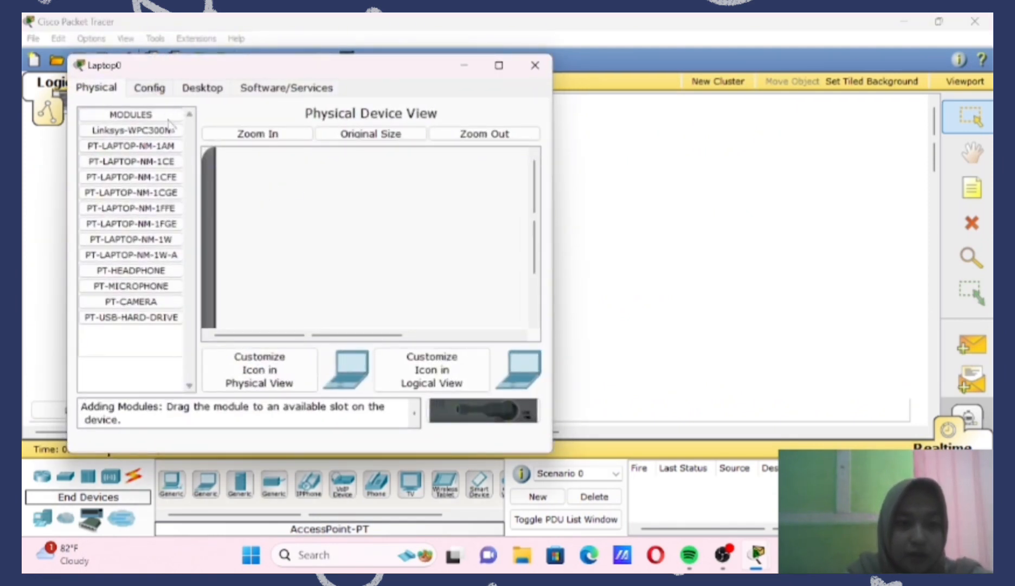
scroll(526, 278, "down", 5)
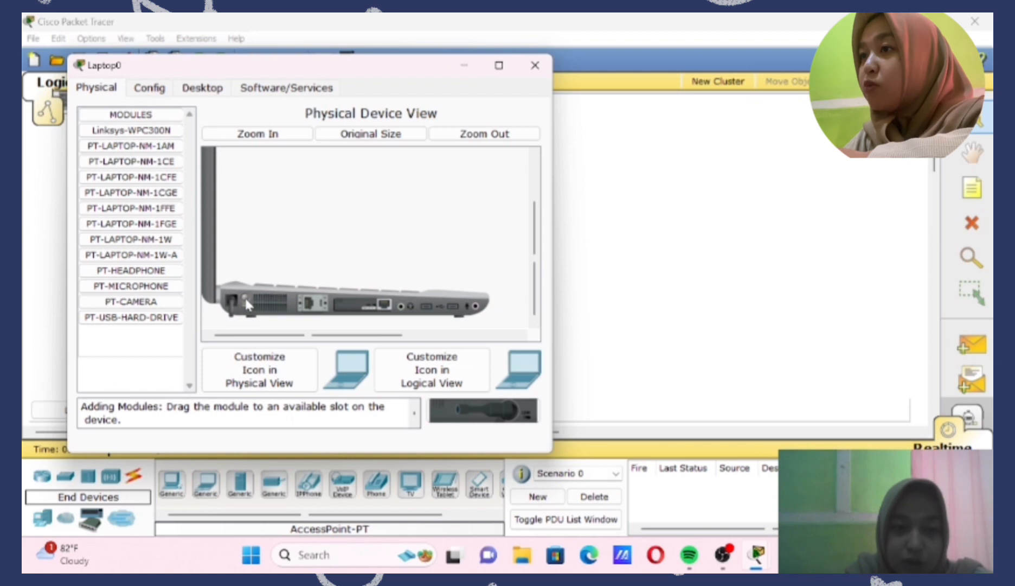
mouse_move(375, 309)
left_mouse_down()
mouse_move(431, 357)
mouse_move(439, 412)
mouse_move(507, 407)
mouse_move(369, 309)
left_mouse_up()
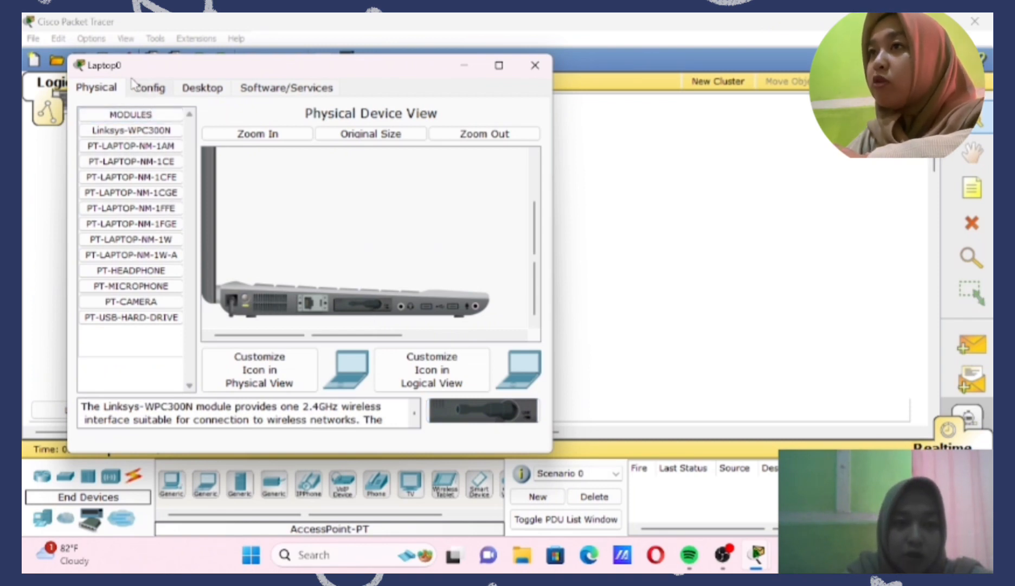
Check the wireless interface settings of Laptop0 and close its device window.
left_click(152, 90)
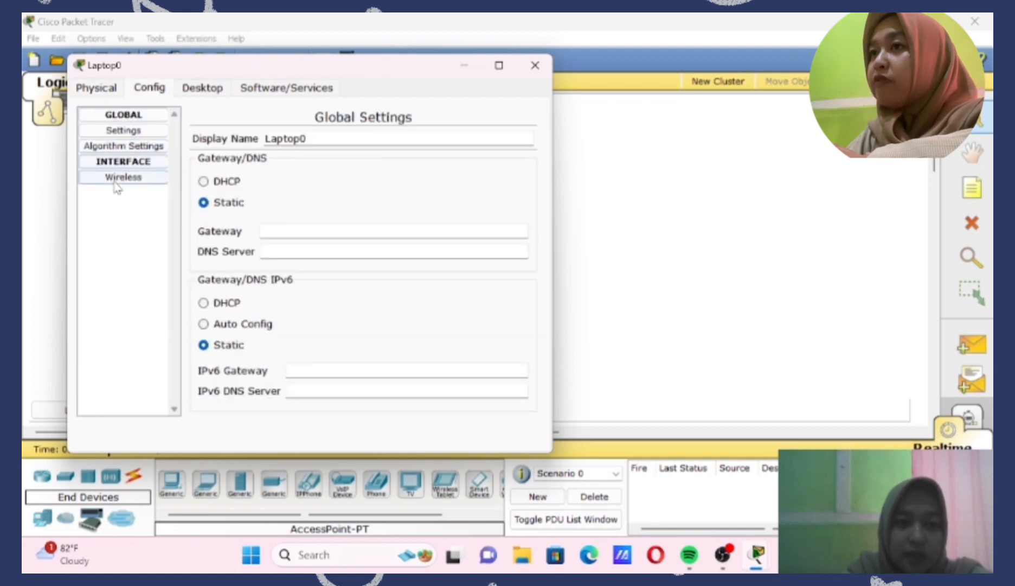
left_click(149, 180)
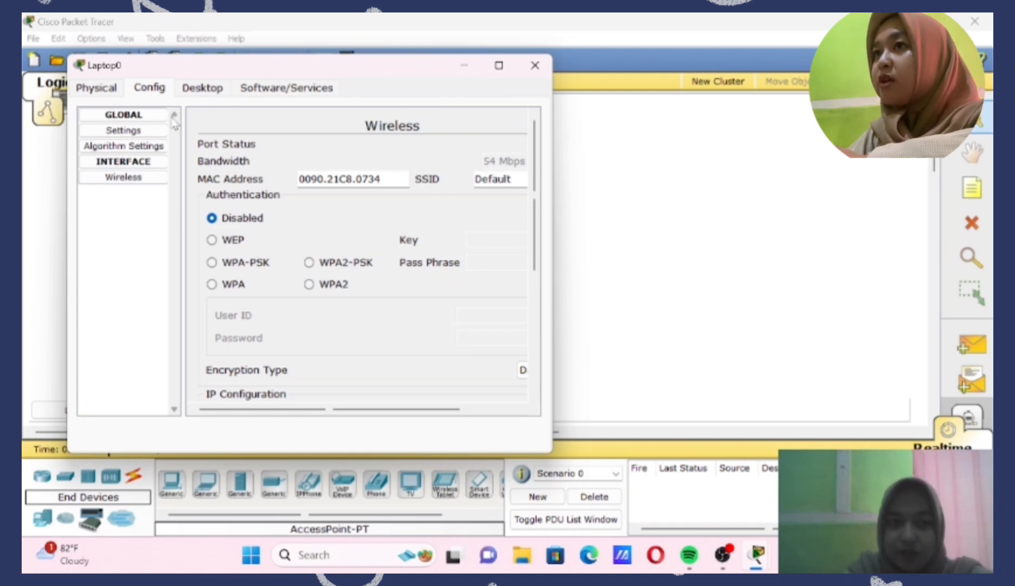
left_click(535, 66)
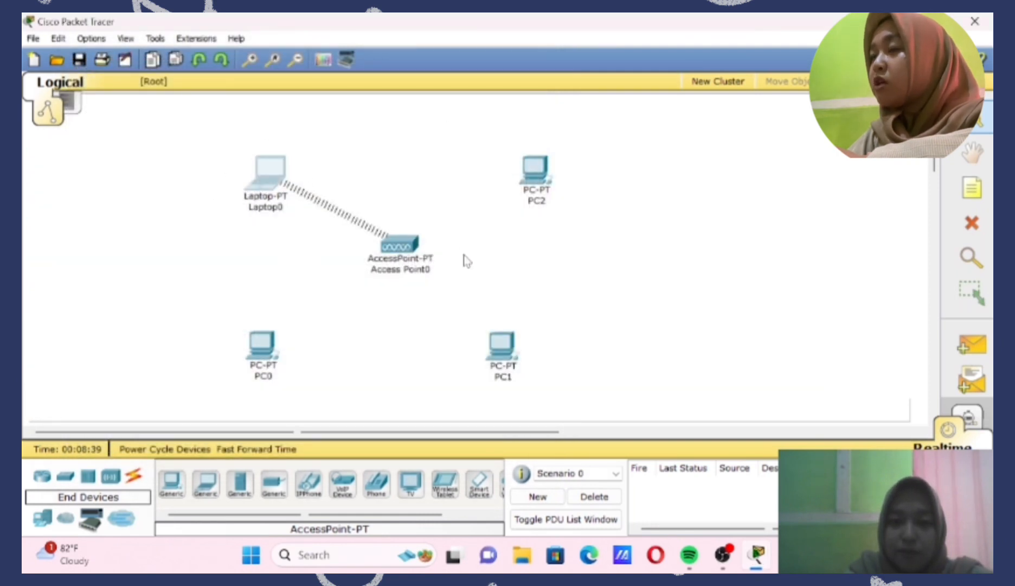
Power off PC0, swap its network module for the Linksys-WMP300N wireless module, and power it back on.
left_click(269, 359)
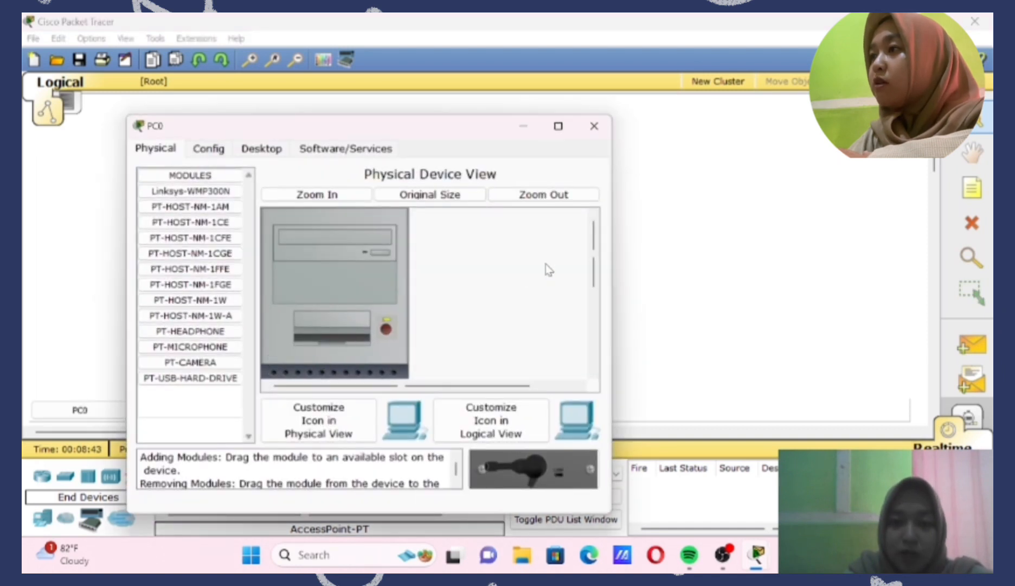
scroll(593, 282, "down", 2)
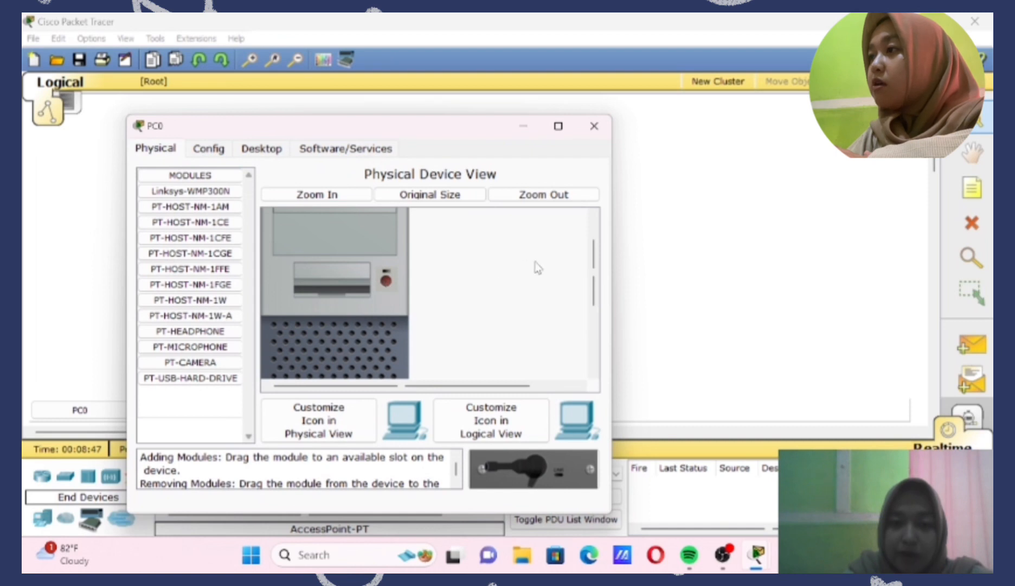
left_click_drag(593, 273, 586, 358)
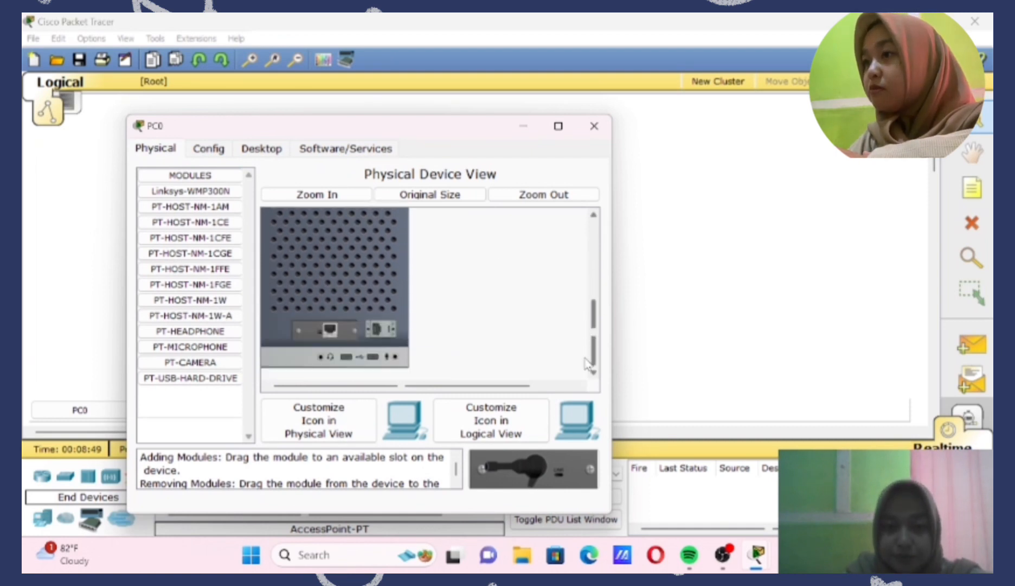
mouse_move(330, 330)
left_mouse_down()
mouse_move(529, 466)
mouse_move(336, 331)
left_mouse_up()
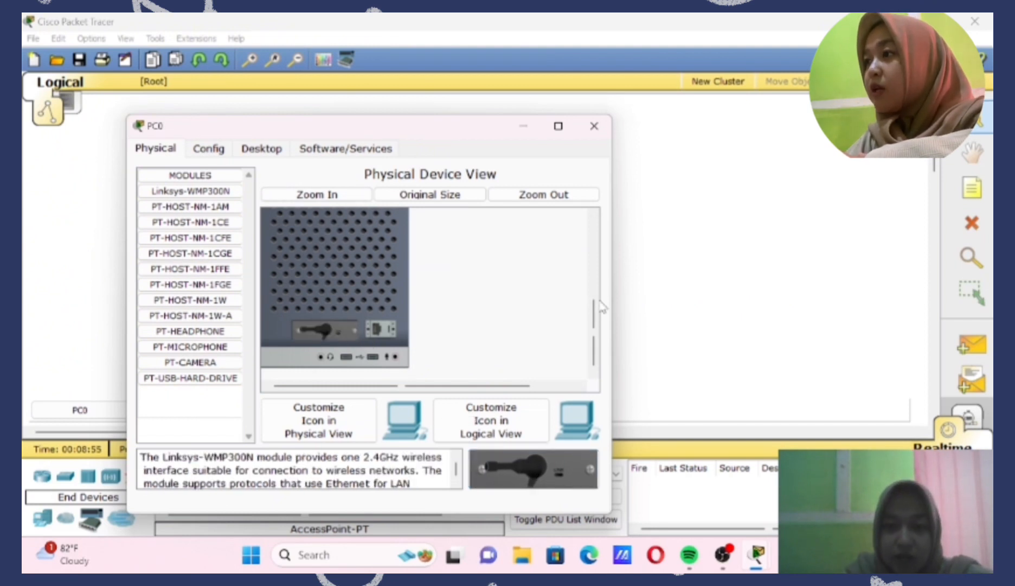
scroll(602, 307, "up", 5)
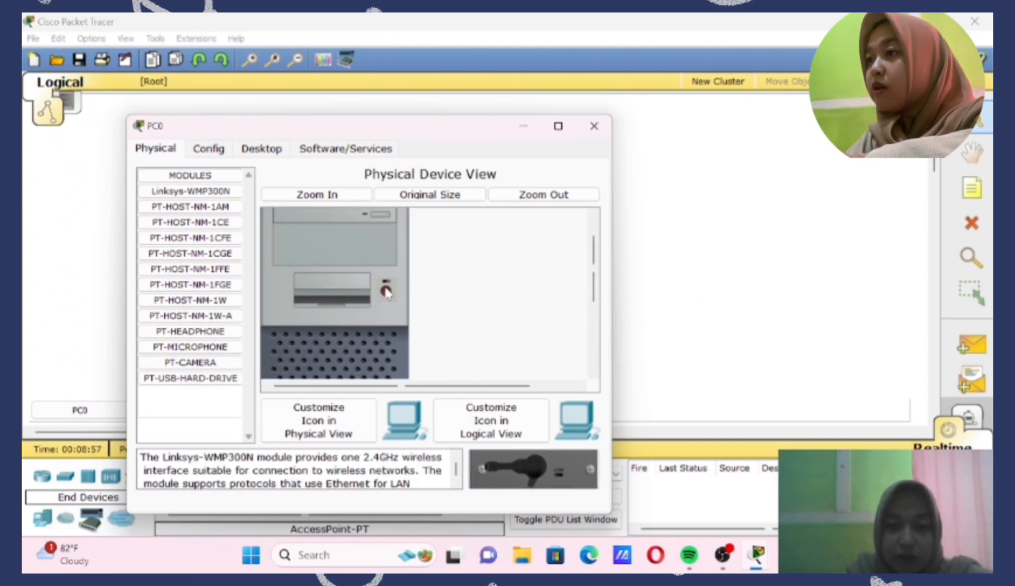
Check the wireless interface settings of PC0 and close its device window.
left_click(217, 159)
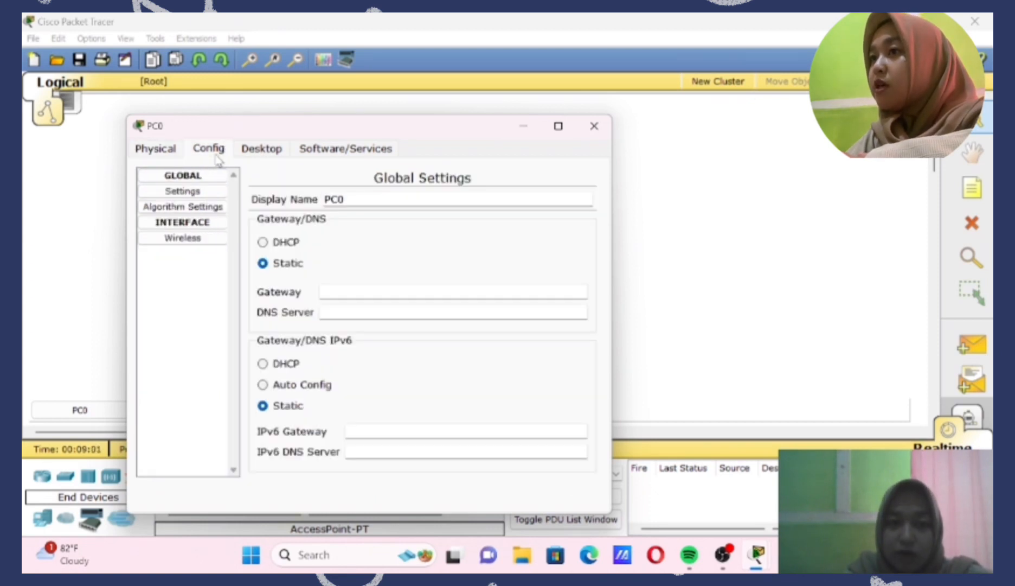
left_click(191, 238)
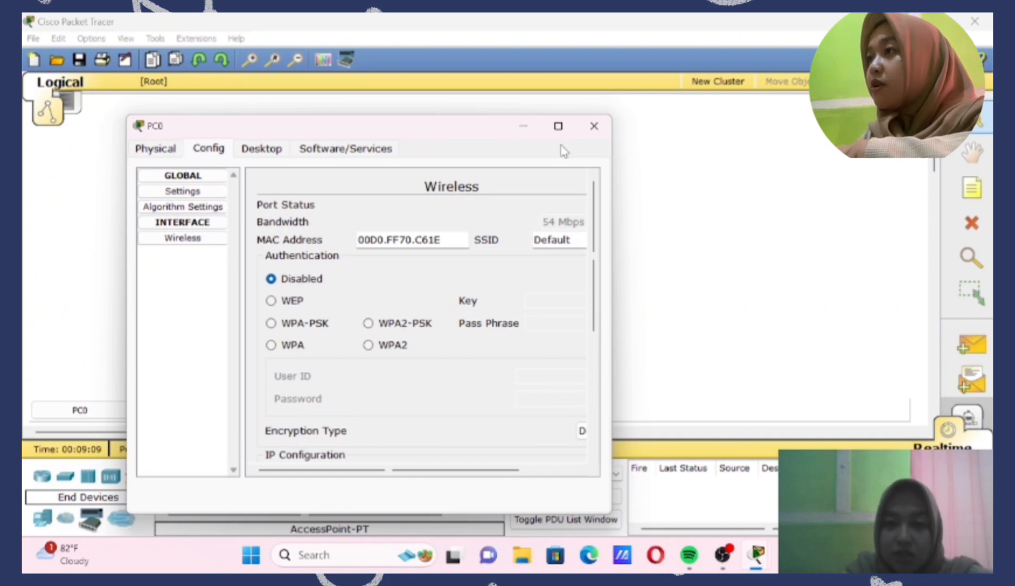
left_click(595, 126)
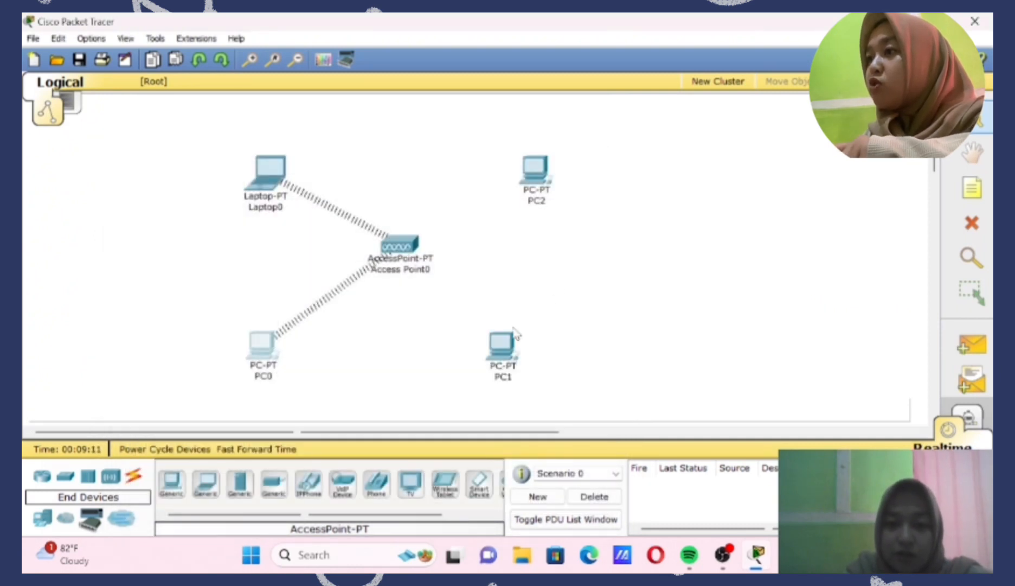
Replace PC1's network module with the Linksys-WMP300N while it is powered off, restore power, and close its device window.
left_click(502, 346)
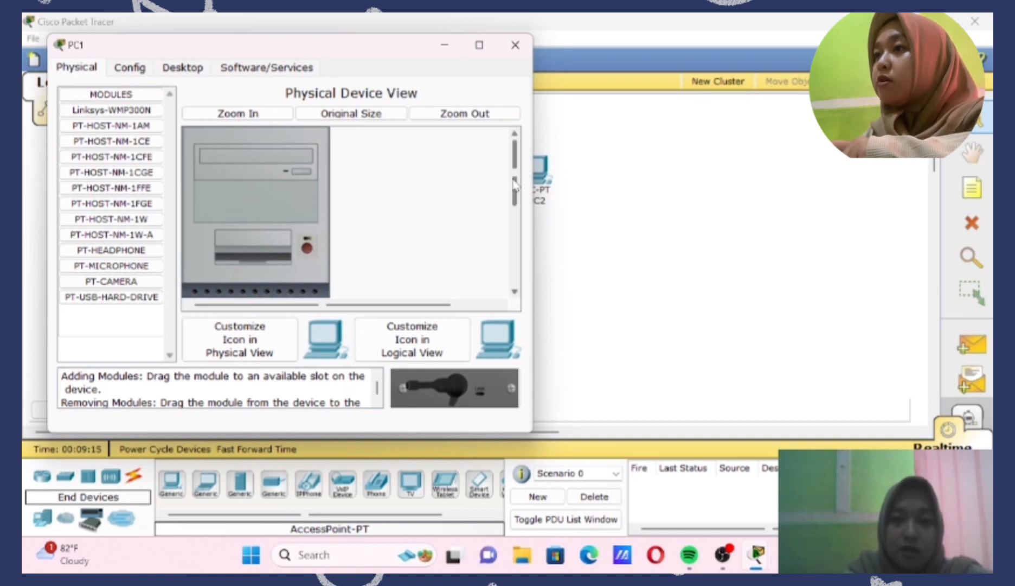
left_click_drag(513, 168, 506, 243)
mouse_move(254, 248)
left_mouse_down()
mouse_move(386, 302)
mouse_move(458, 380)
mouse_move(252, 255)
left_mouse_up()
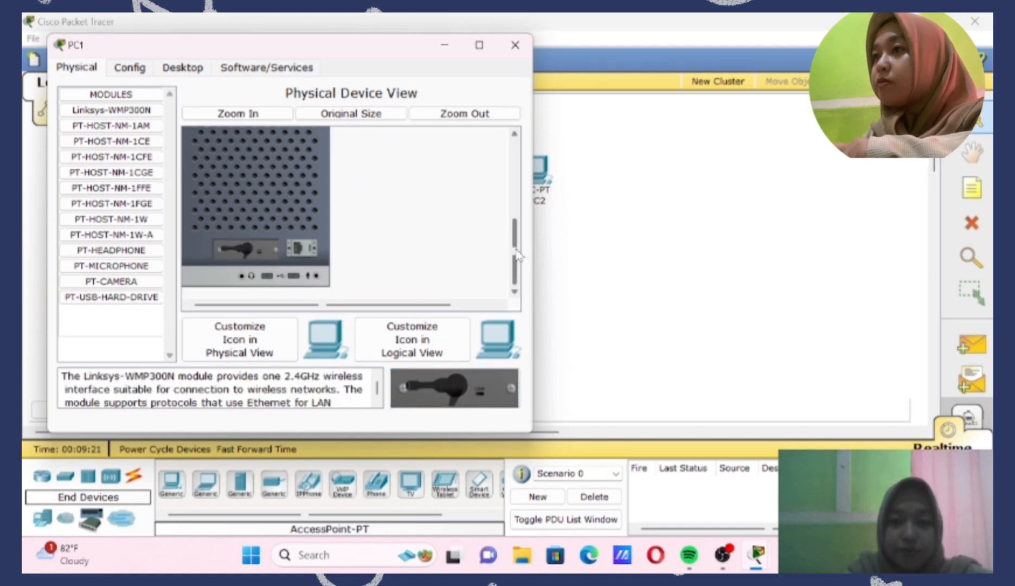
scroll(518, 255, "up", 5)
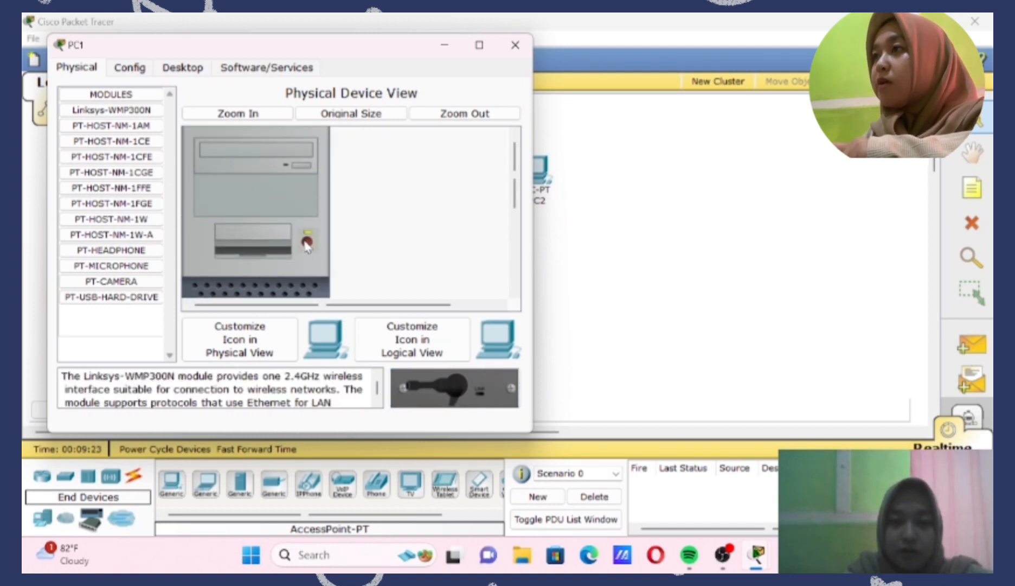
left_click(515, 44)
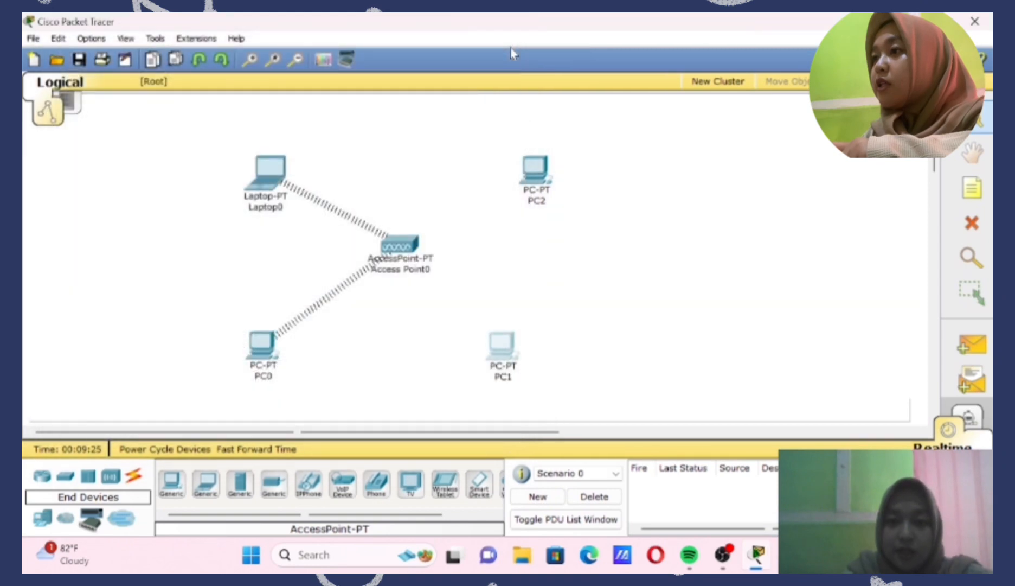
Power off PC2, replace its network module with the Linksys-WMP300N, power it back on, and close its device window.
left_click(530, 186)
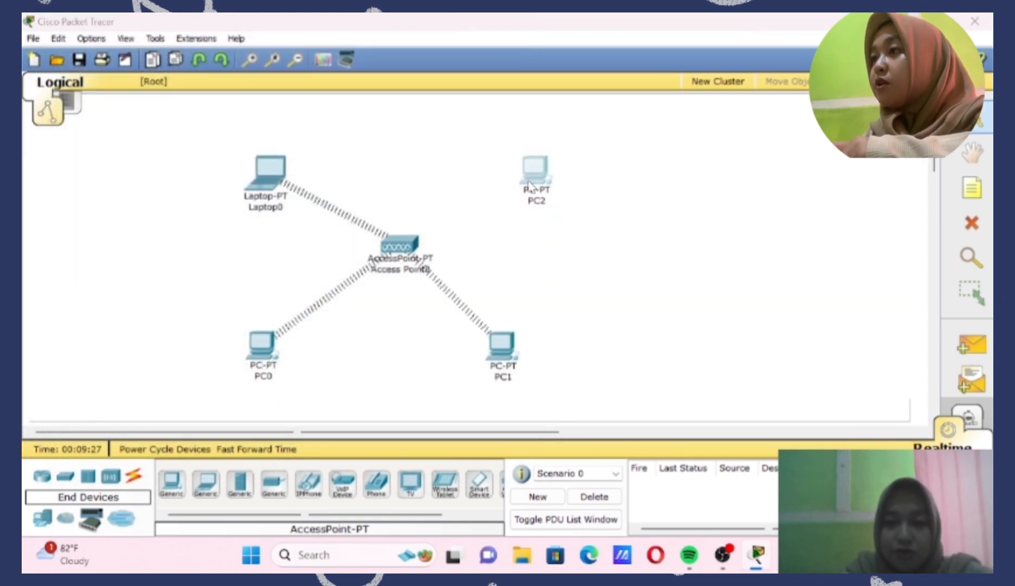
left_click(367, 310)
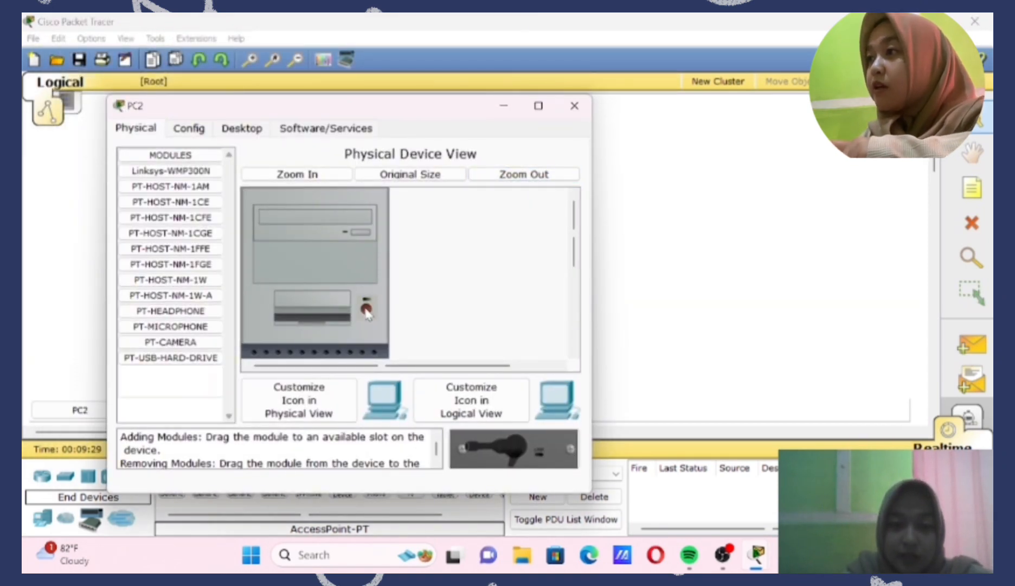
left_click_drag(574, 227, 567, 345)
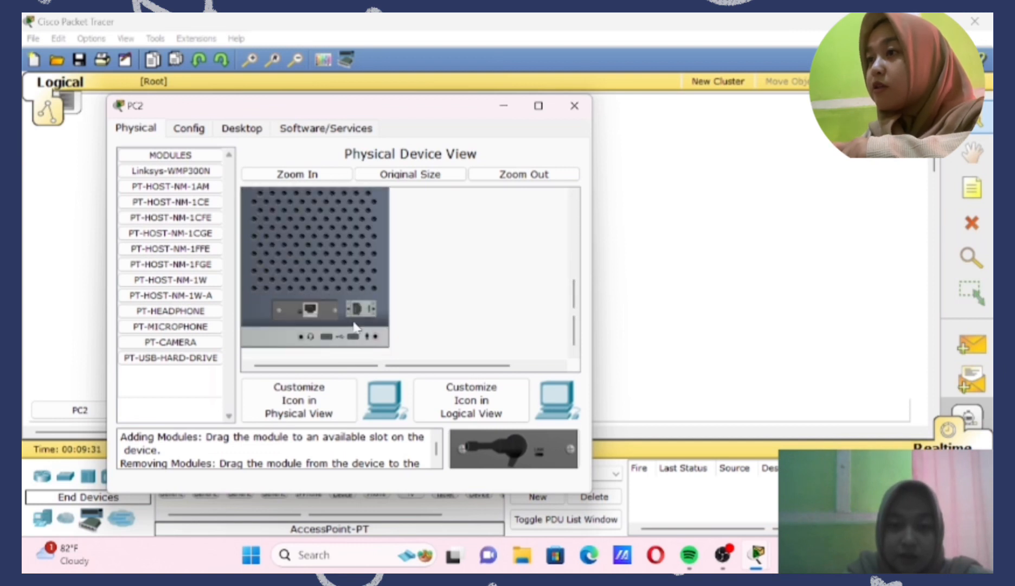
mouse_move(310, 310)
left_mouse_down()
mouse_move(484, 451)
mouse_move(313, 313)
left_mouse_up()
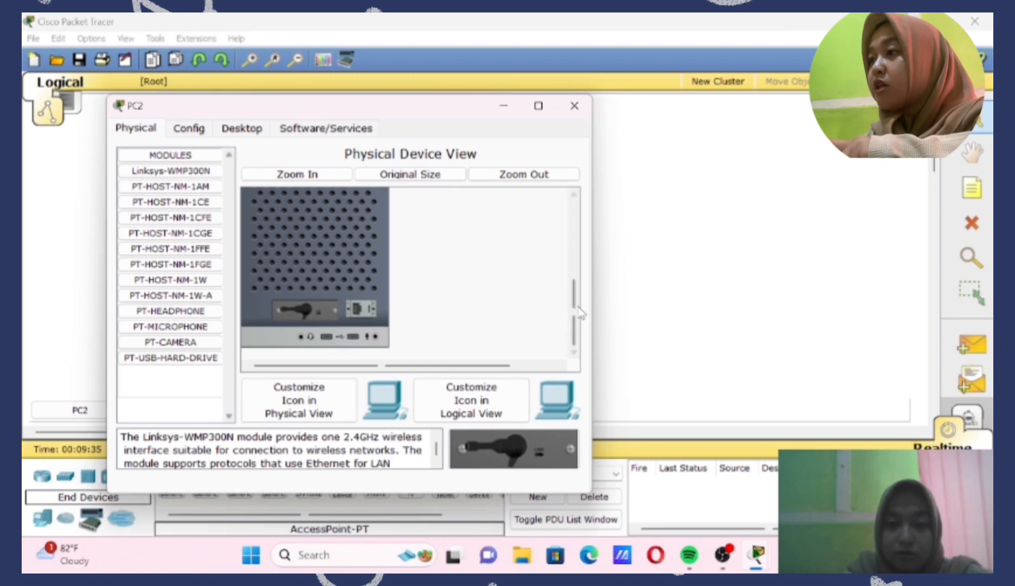
left_click_drag(574, 313, 573, 234)
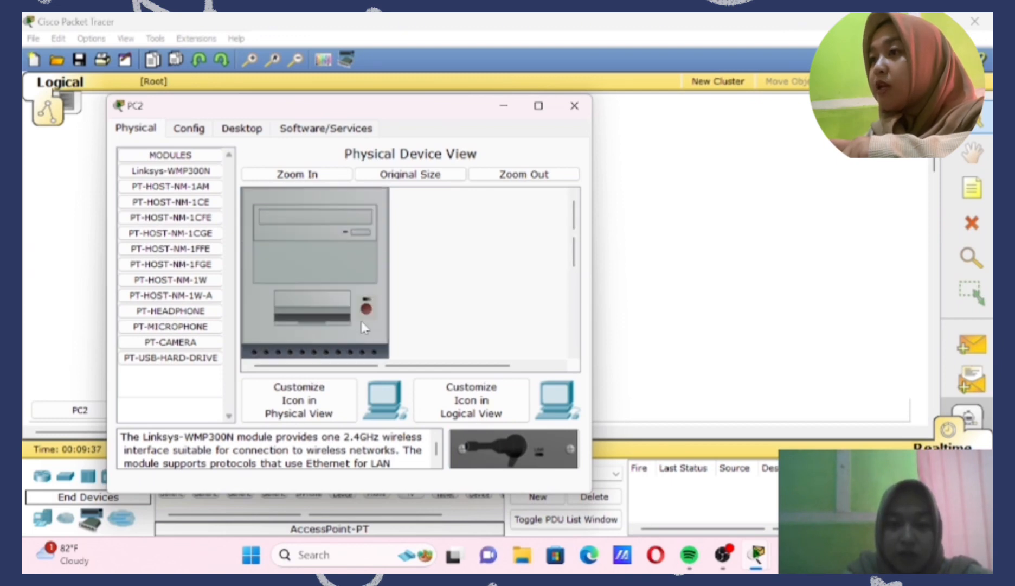
left_click(575, 106)
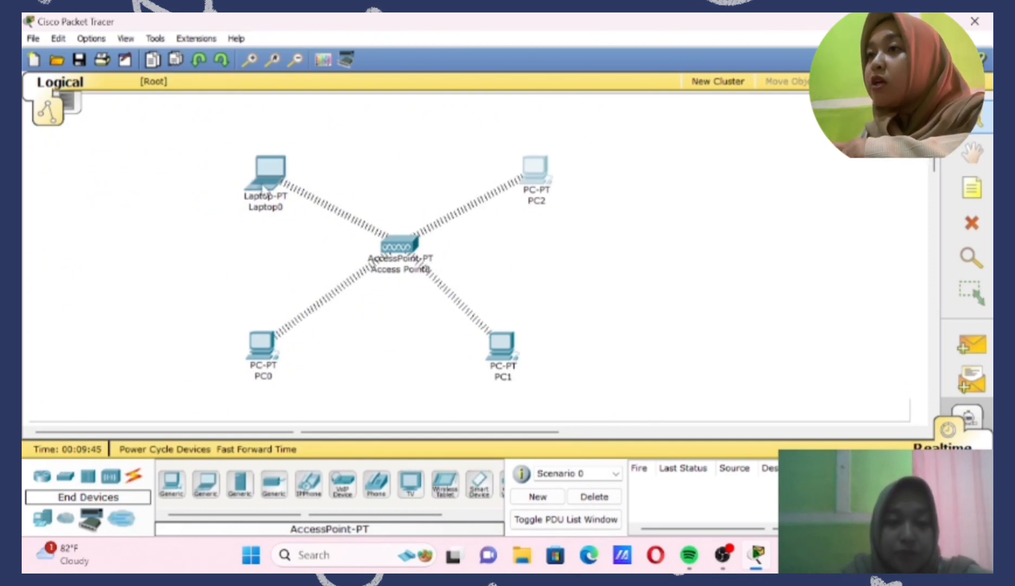
Give Laptop0 the static IP address 192.168.100.1 with subnet mask 255.255.255.0, copy the address, and close its device window.
mouse_move(264, 190)
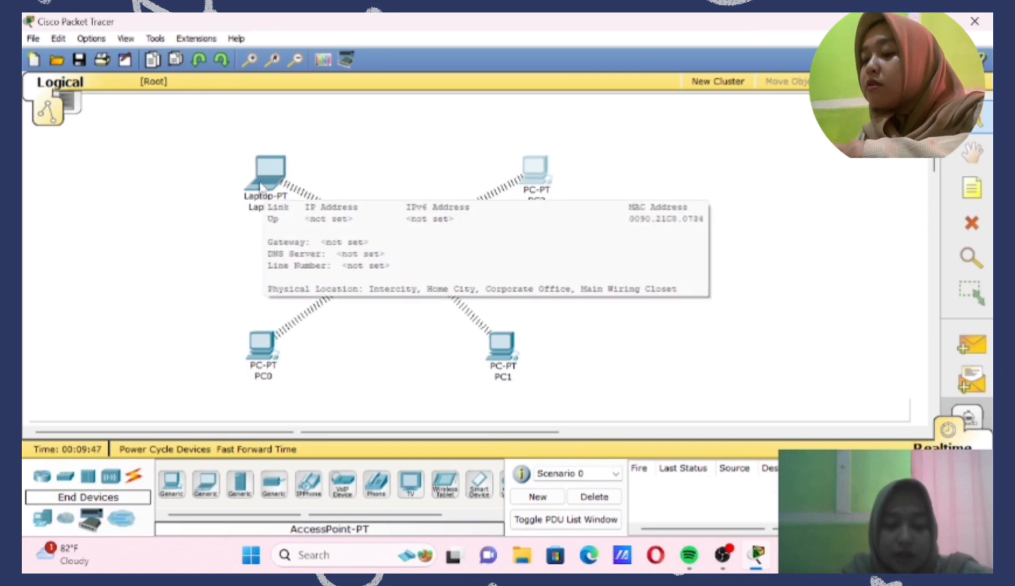
left_click(262, 185)
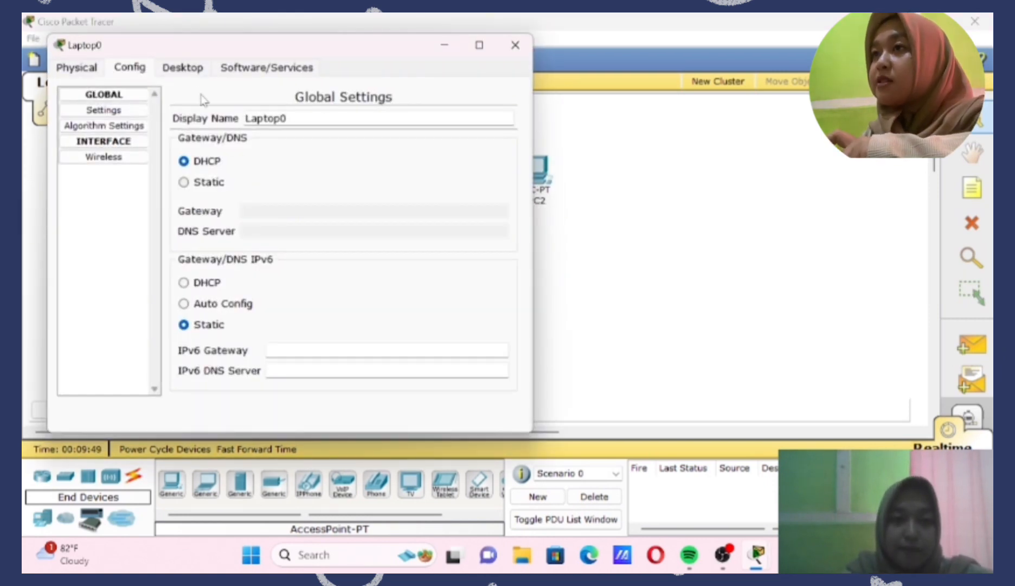
left_click(183, 68)
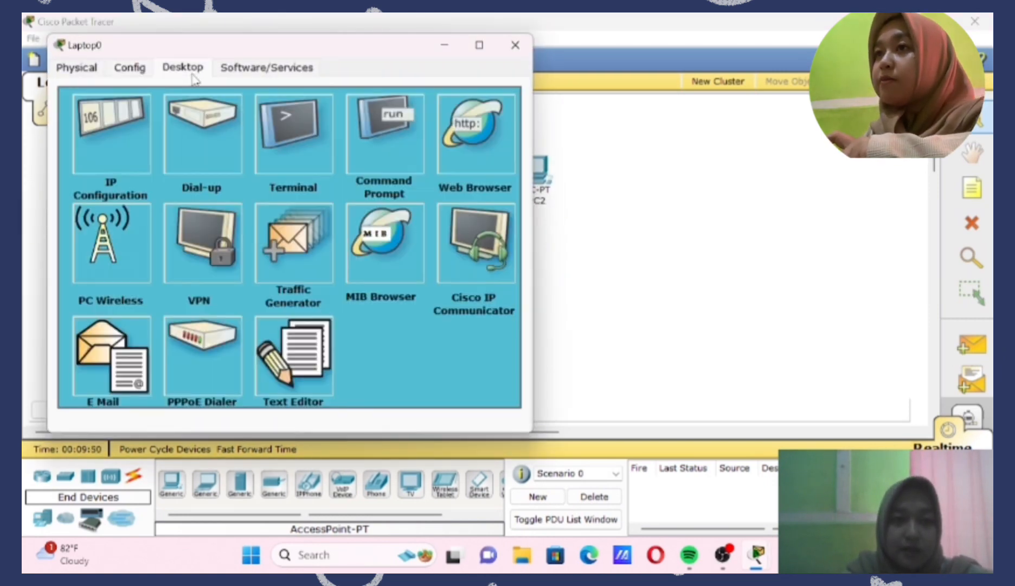
left_click(112, 143)
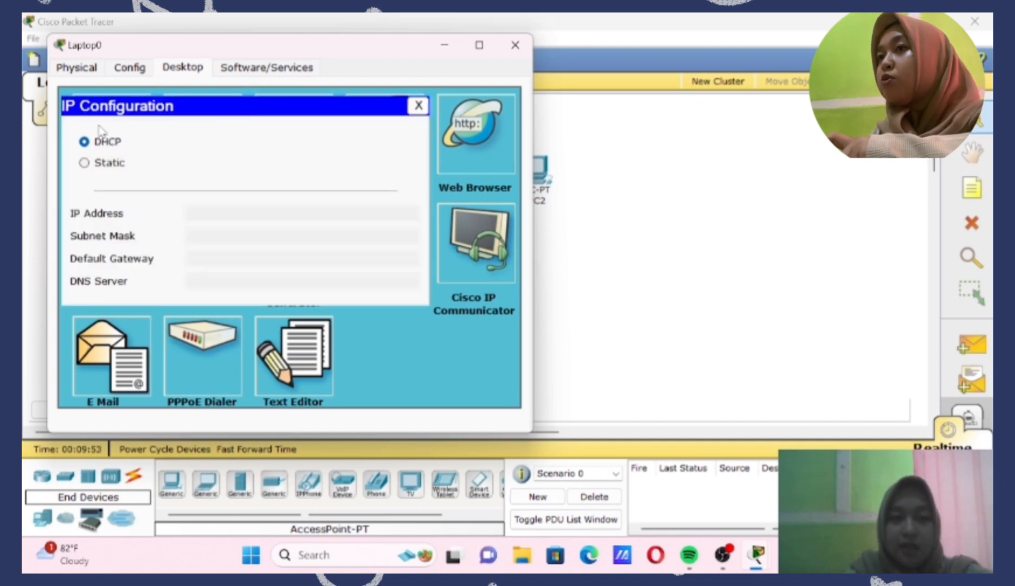
left_click(85, 163)
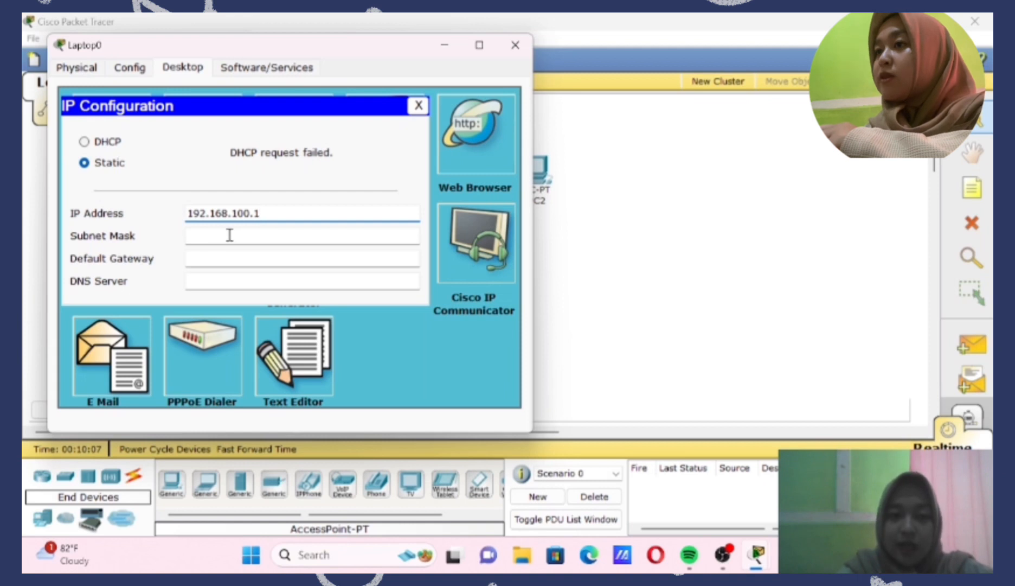
left_click(229, 234)
left_click_drag(190, 210, 293, 209)
key("ctrl+c")
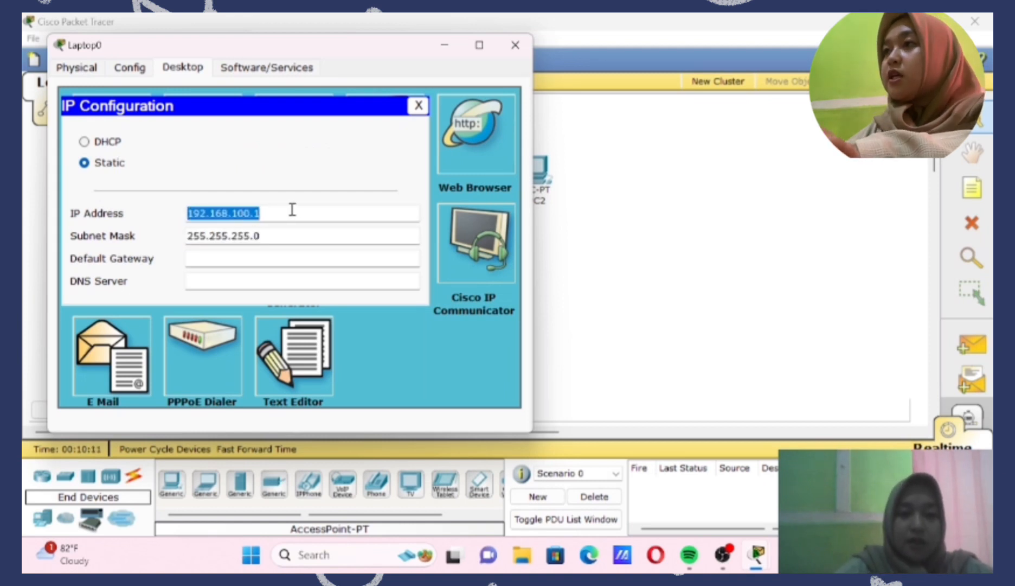
left_click(516, 45)
Give PC0 the static IP address 192.168.100.2 with subnet mask 255.255.255.0 and close its device window.
left_click(263, 347)
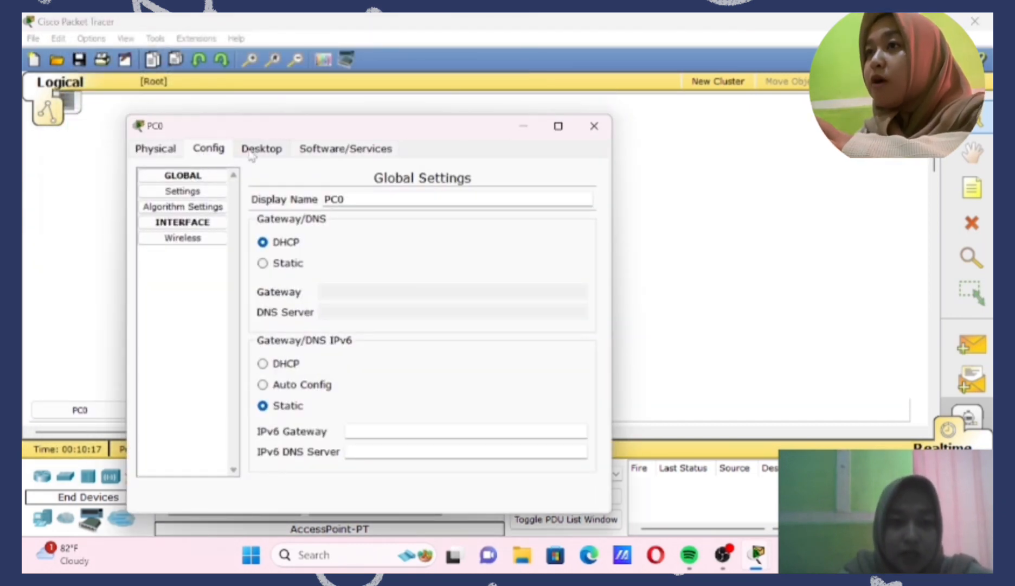
left_click(251, 151)
left_click(207, 202)
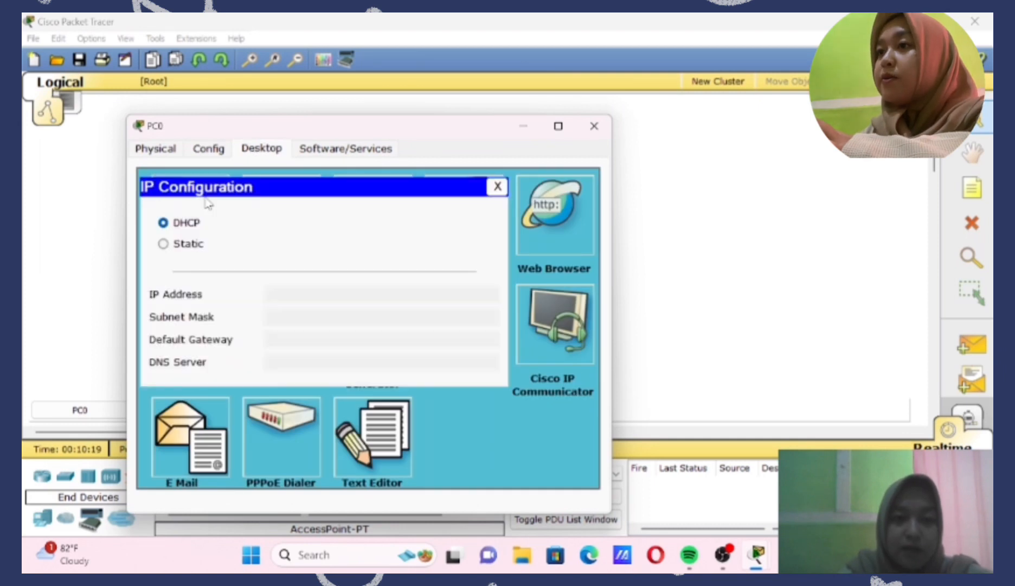
left_click(166, 244)
left_click(309, 300)
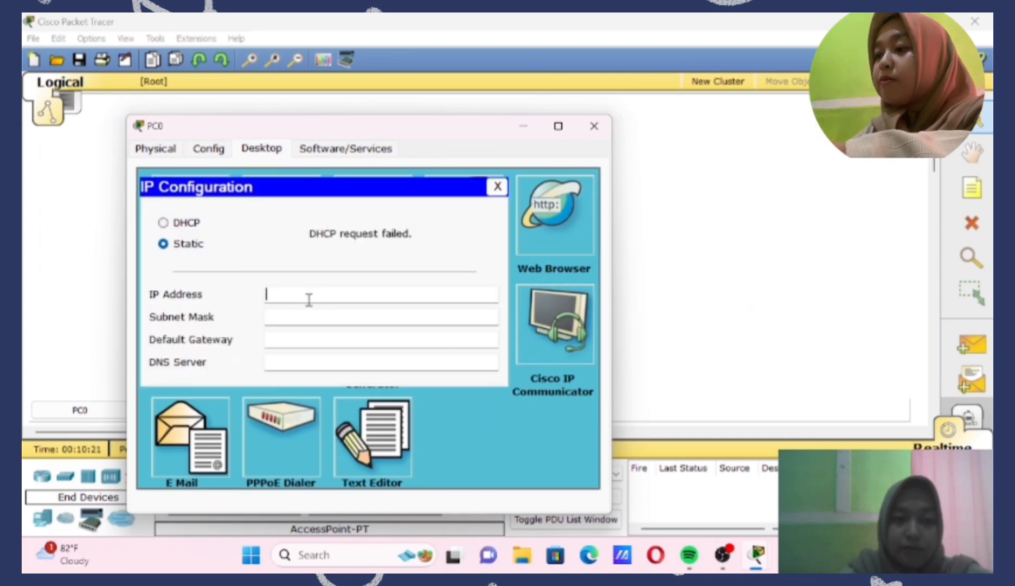
type("192.168.100.")
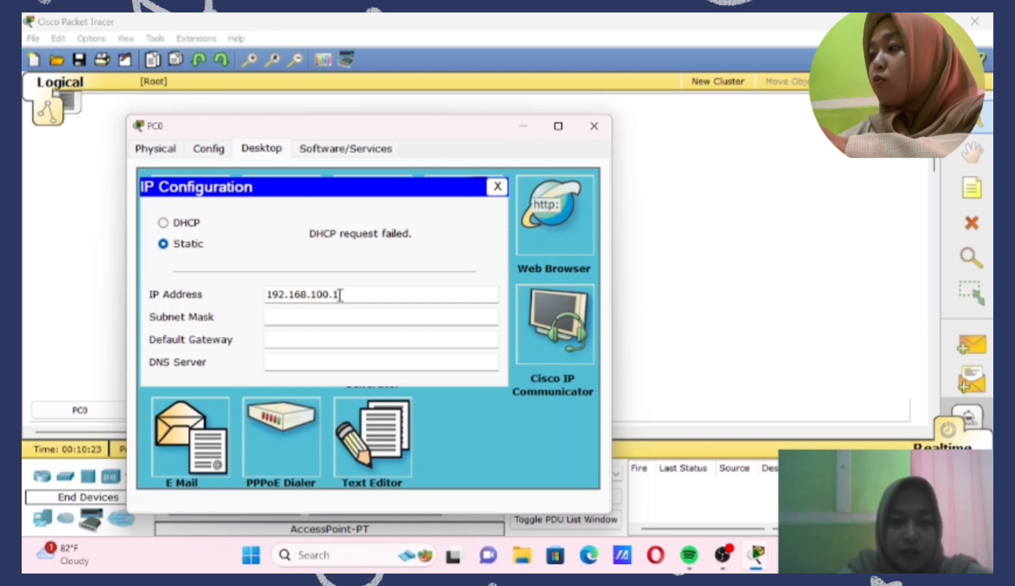
type("2")
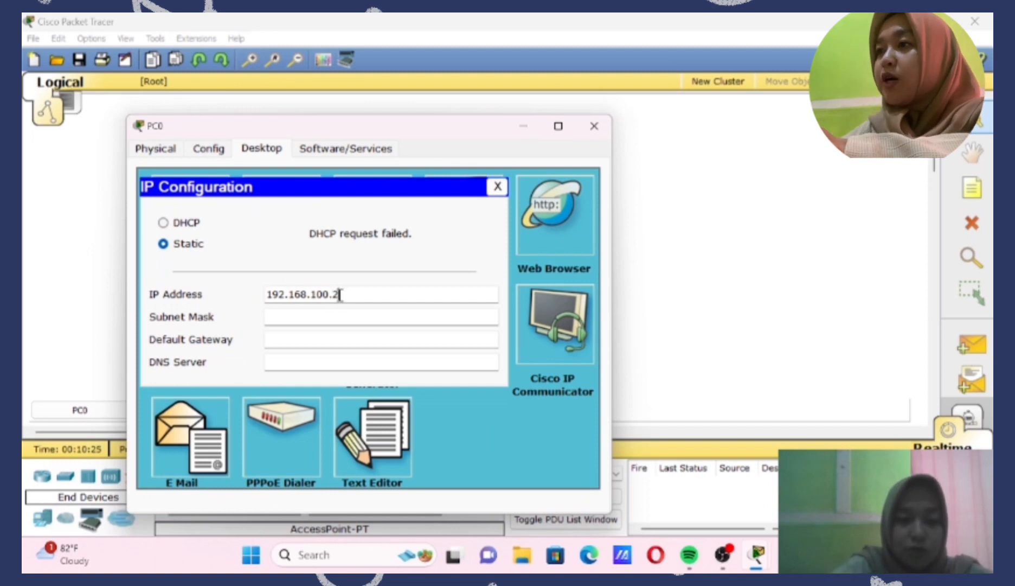
left_click(319, 320)
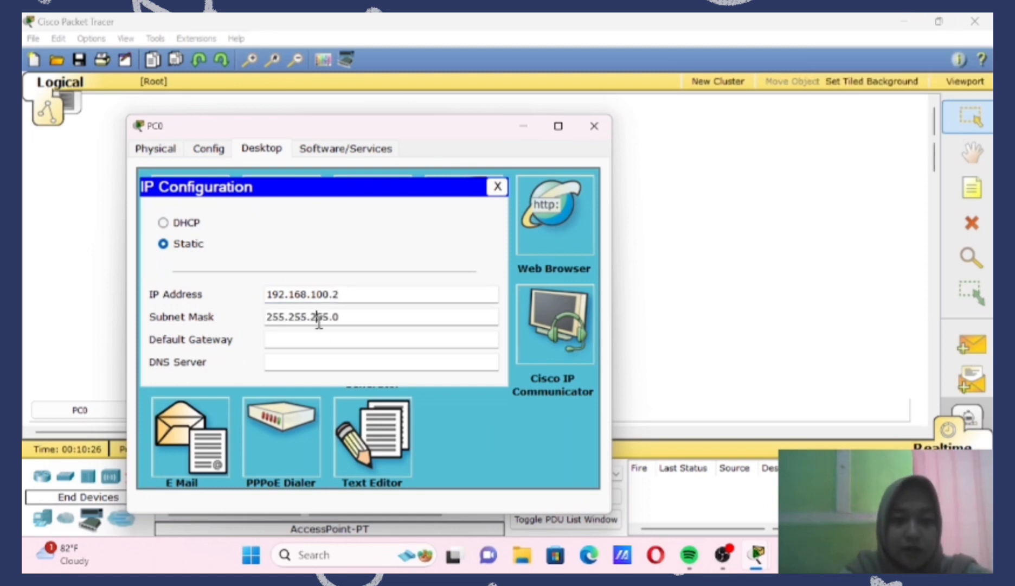
left_click(590, 129)
Assign PC1 the static IP address 192.168.100.3 with subnet mask 255.255.255.0 and close its device window.
left_click(512, 353)
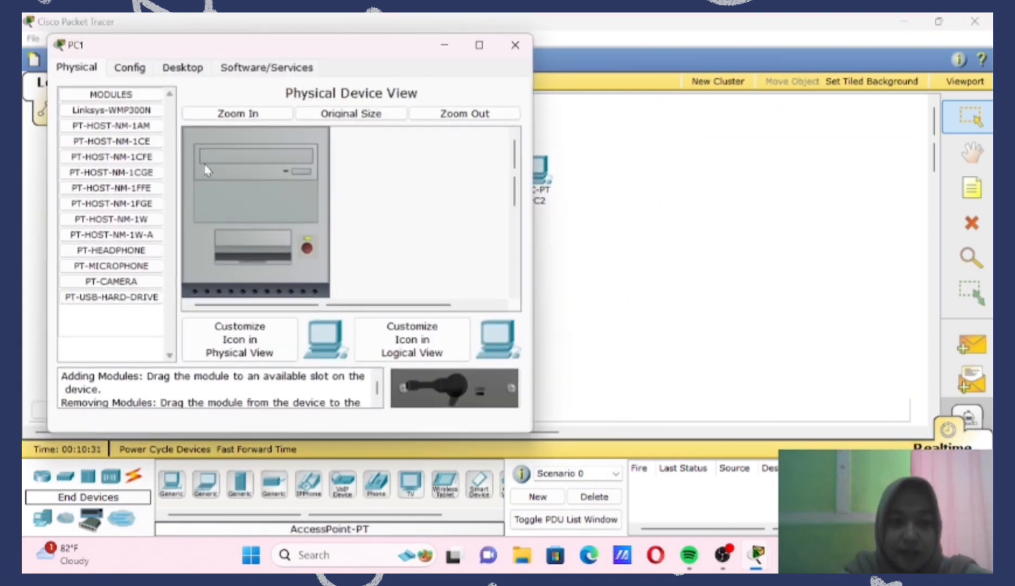
left_click(181, 70)
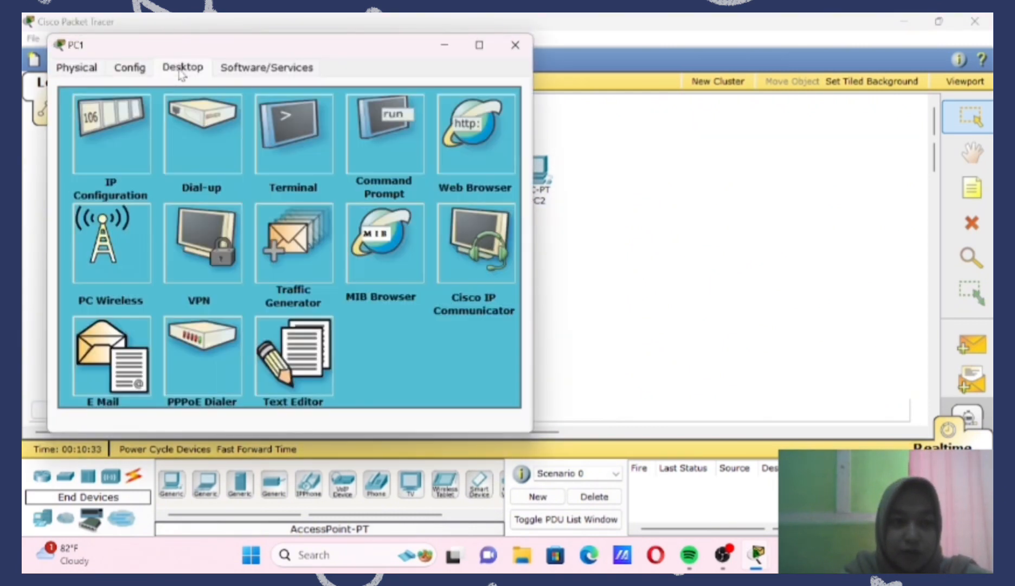
left_click(136, 138)
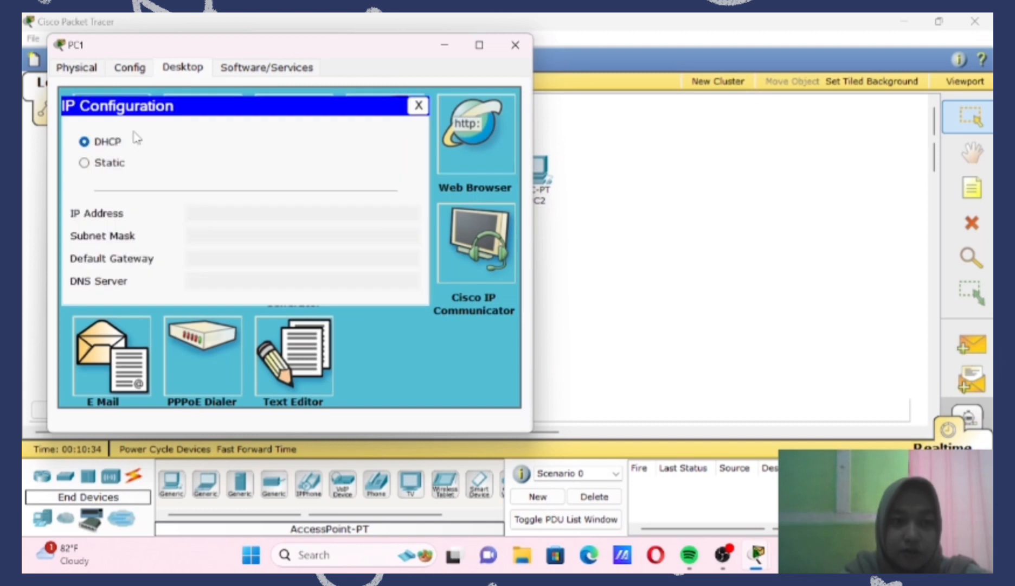
left_click(84, 163)
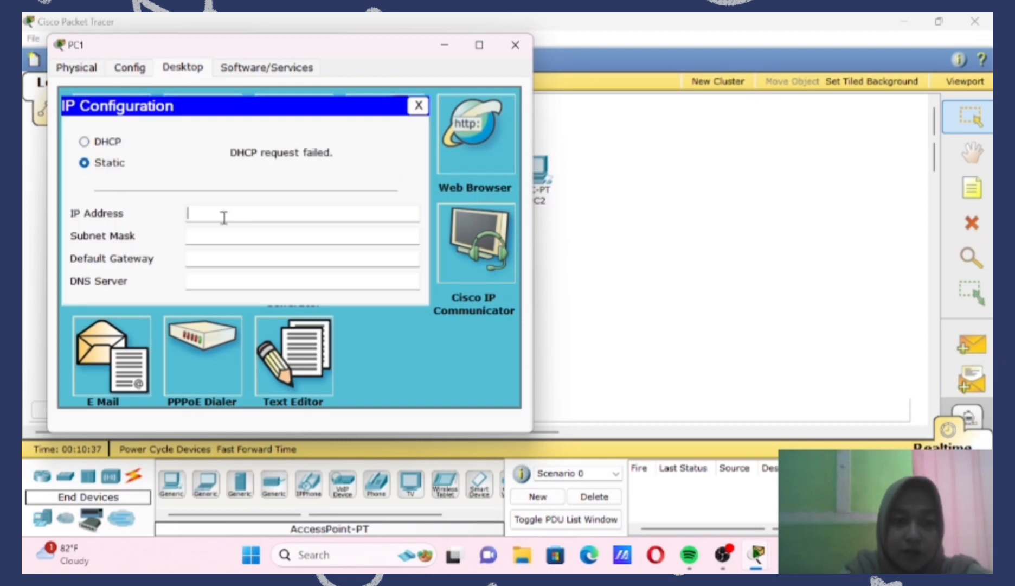
key("ctrl+v")
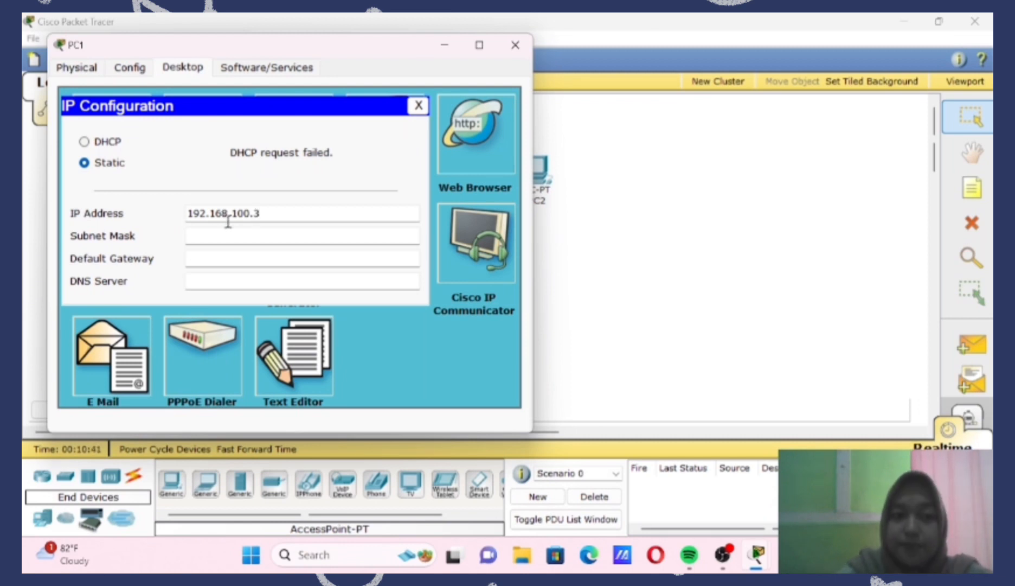
left_click(228, 236)
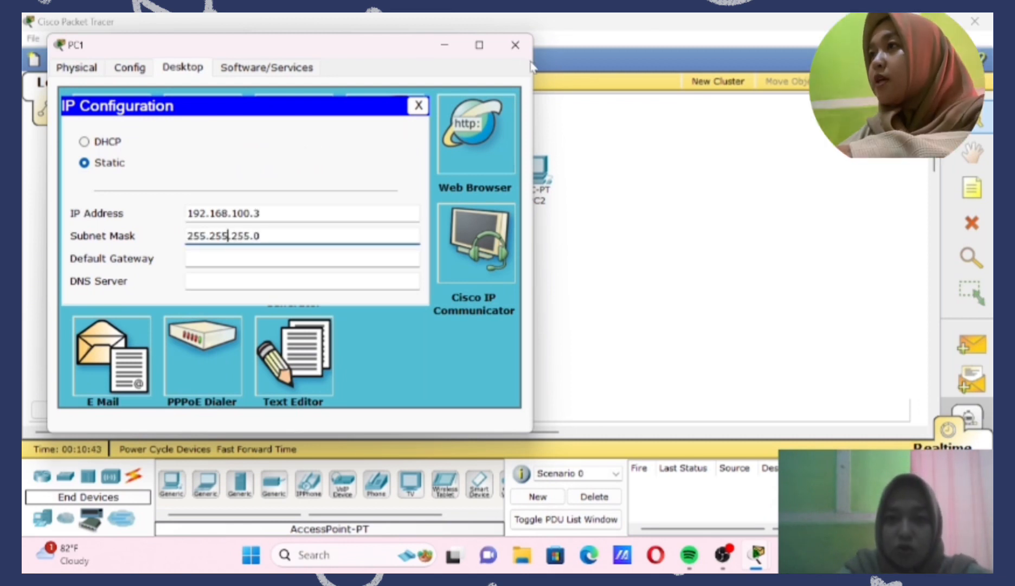
left_click(515, 44)
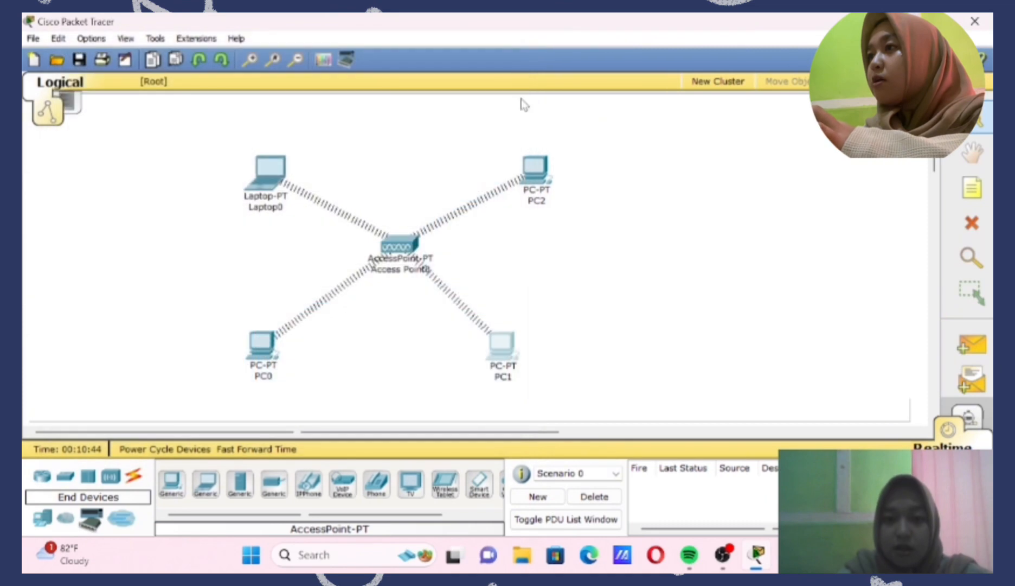
Configure PC2 with the static IP address 192.168.100.4 and subnet mask 255.255.255.0, and close its device window.
left_click(526, 196)
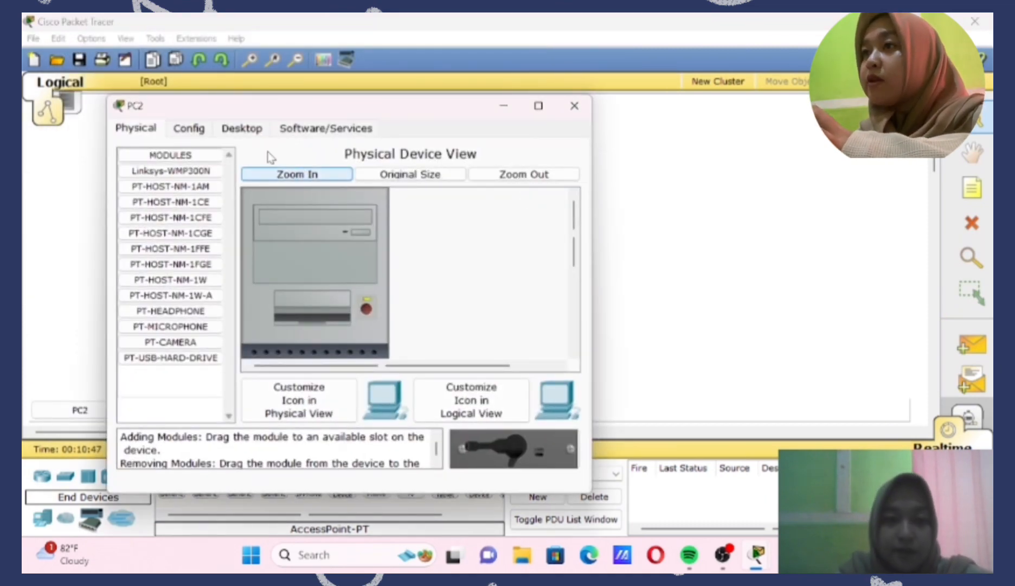
left_click(243, 133)
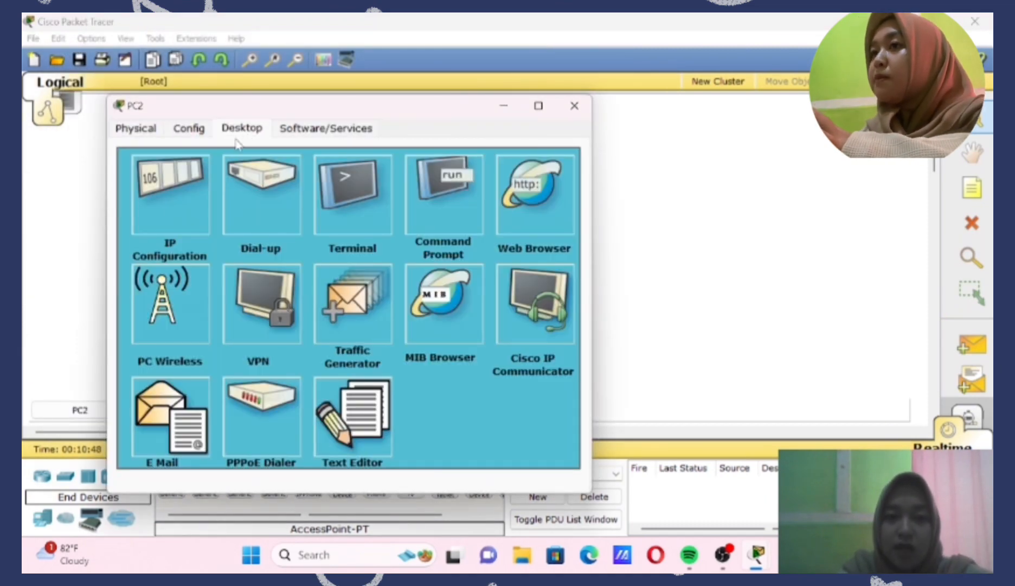
left_click(162, 207)
left_click(143, 225)
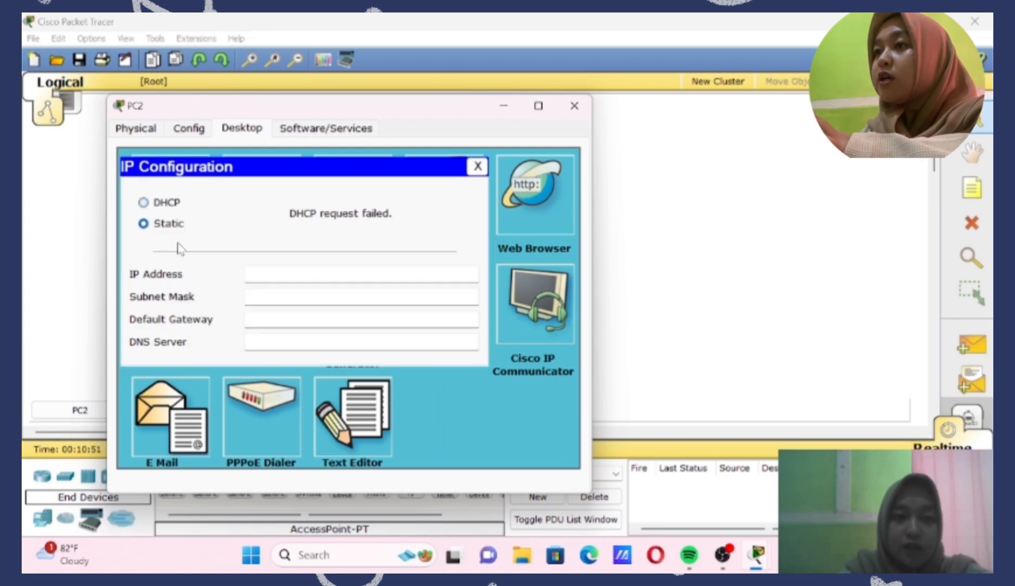
left_click(274, 275)
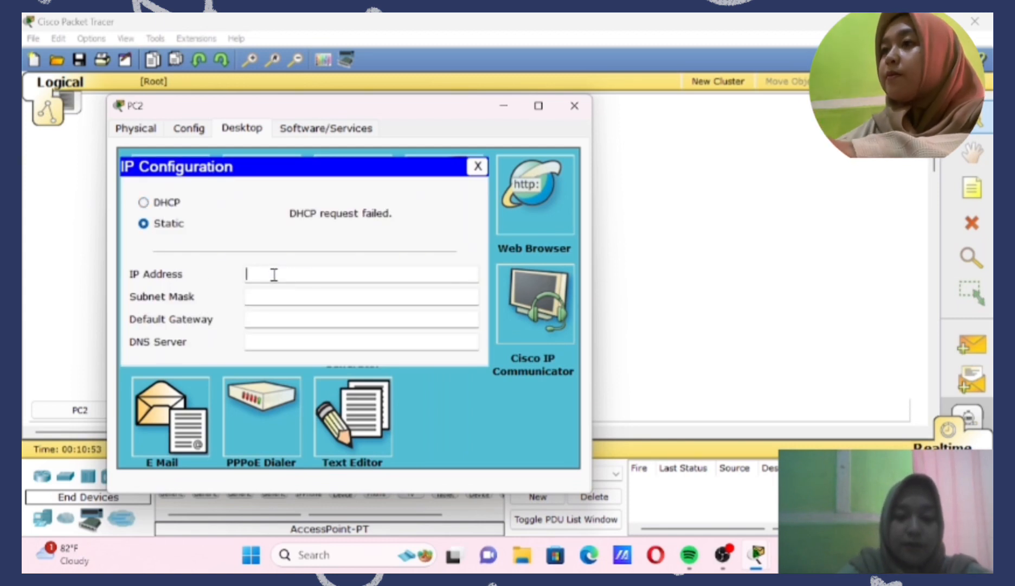
key("ctrl+v")
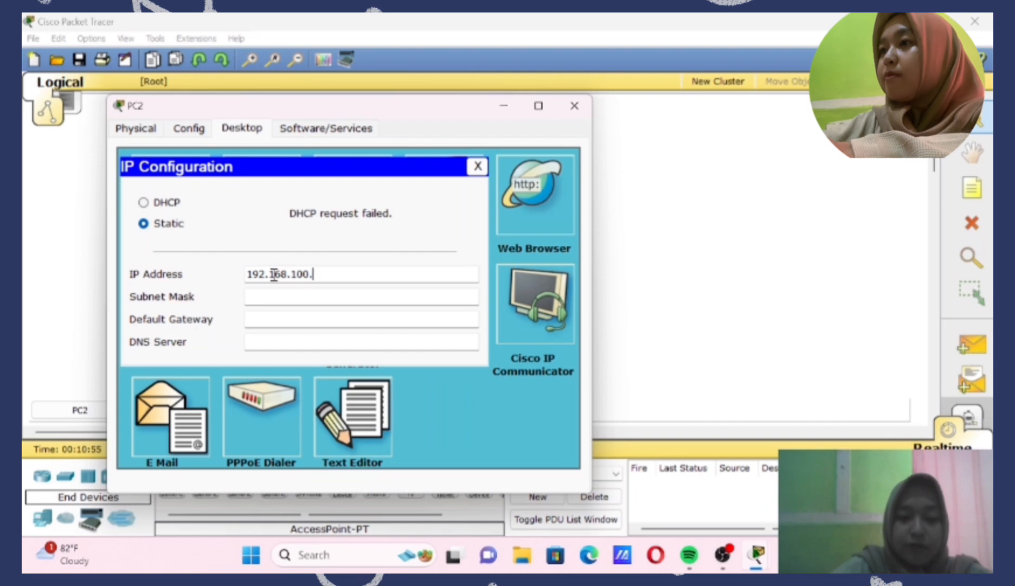
type("4")
left_click(302, 298)
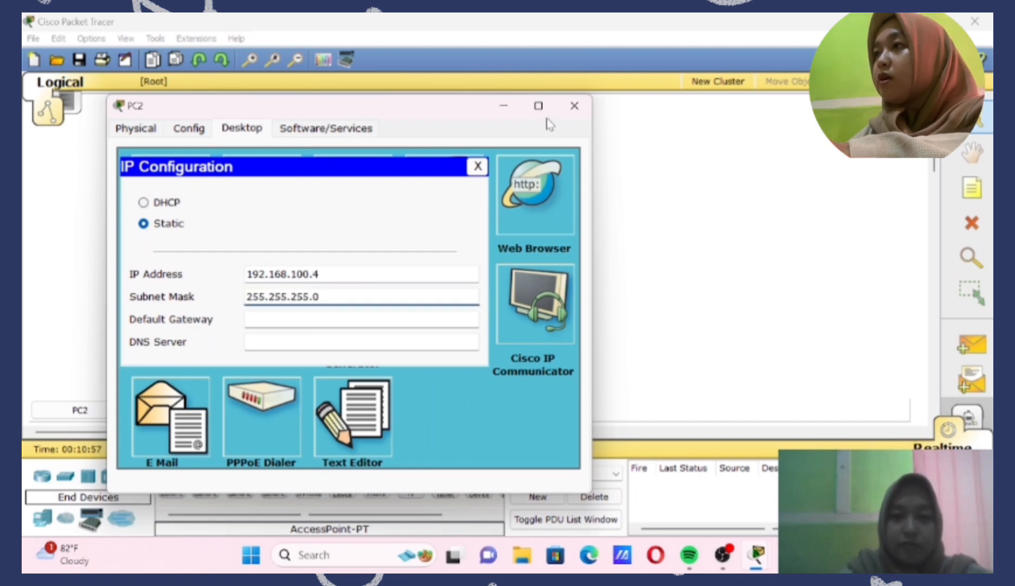
left_click(576, 107)
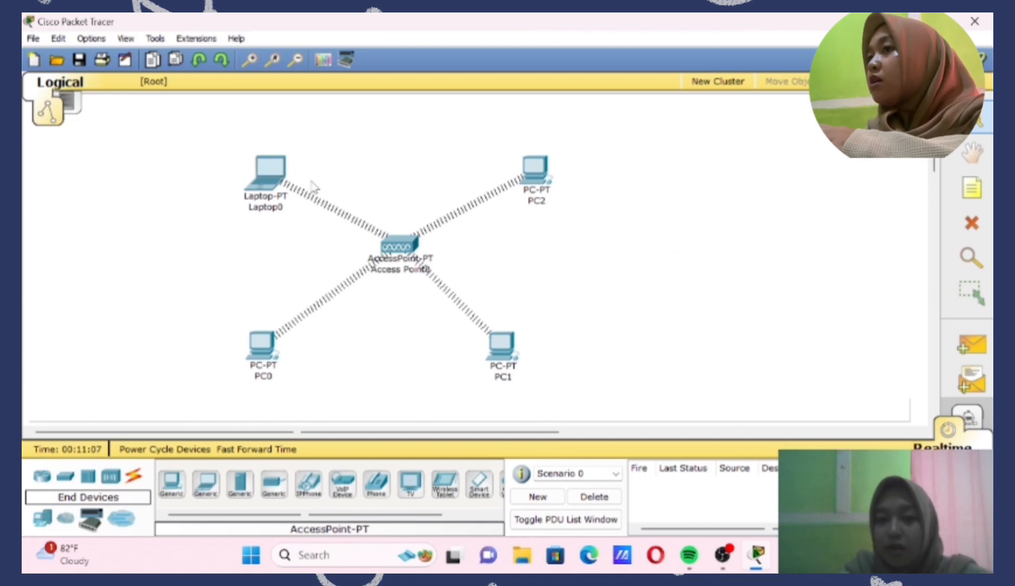
Test connectivity by sending a simple PDU from Laptop0 to PC0.
mouse_move(274, 187)
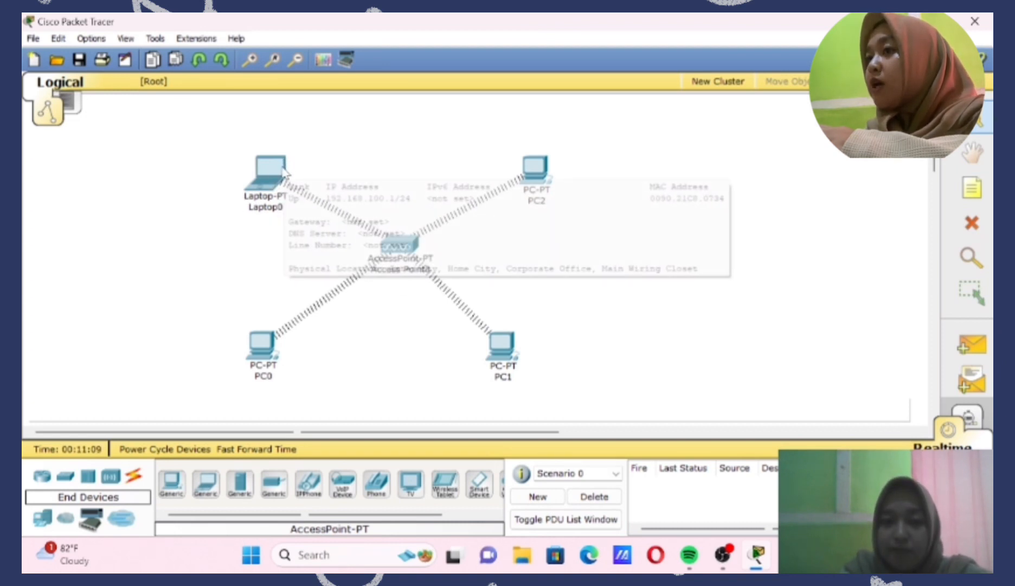
mouse_move(273, 352)
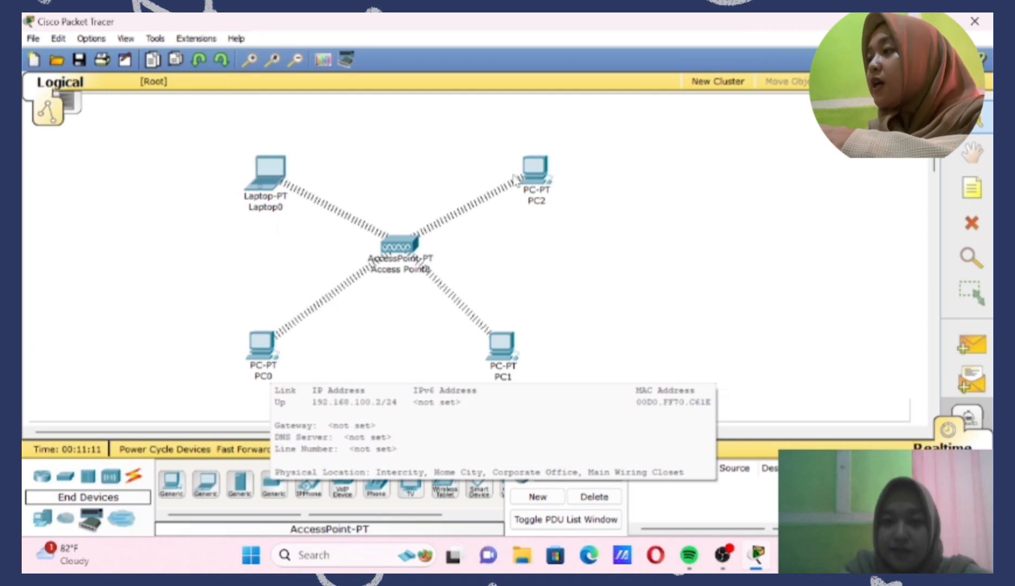
left_click(971, 346)
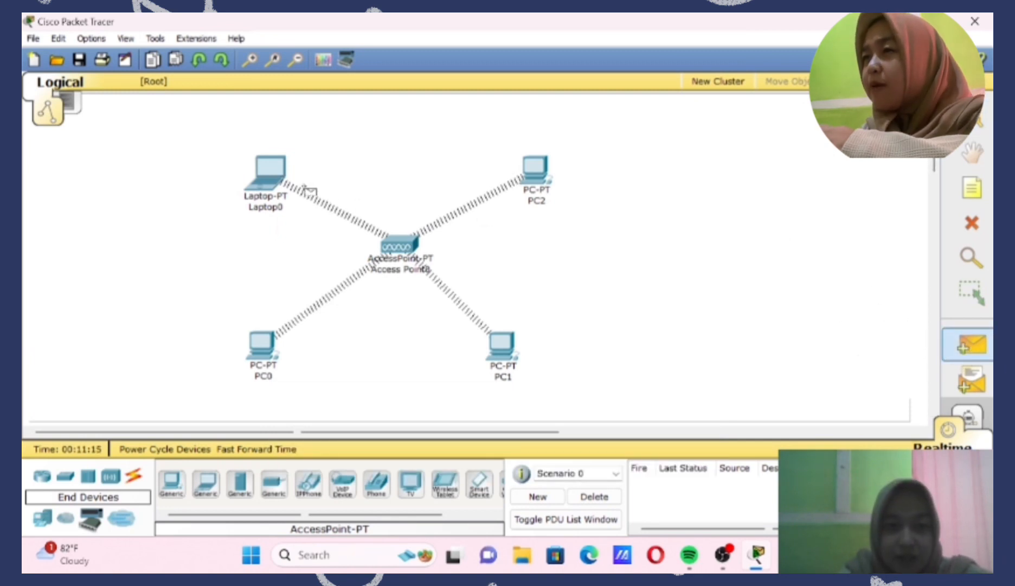
left_click(274, 179)
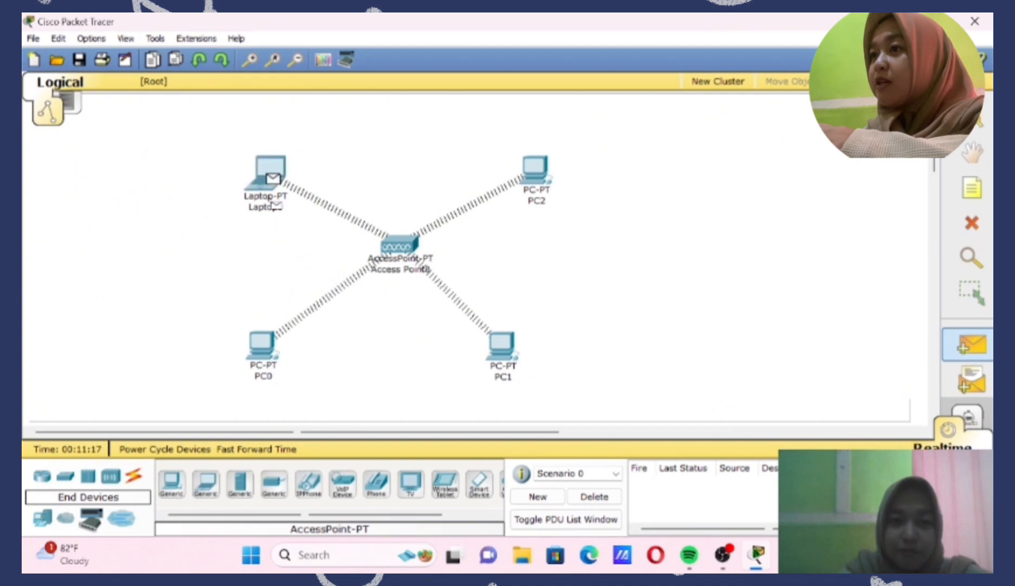
left_click(265, 348)
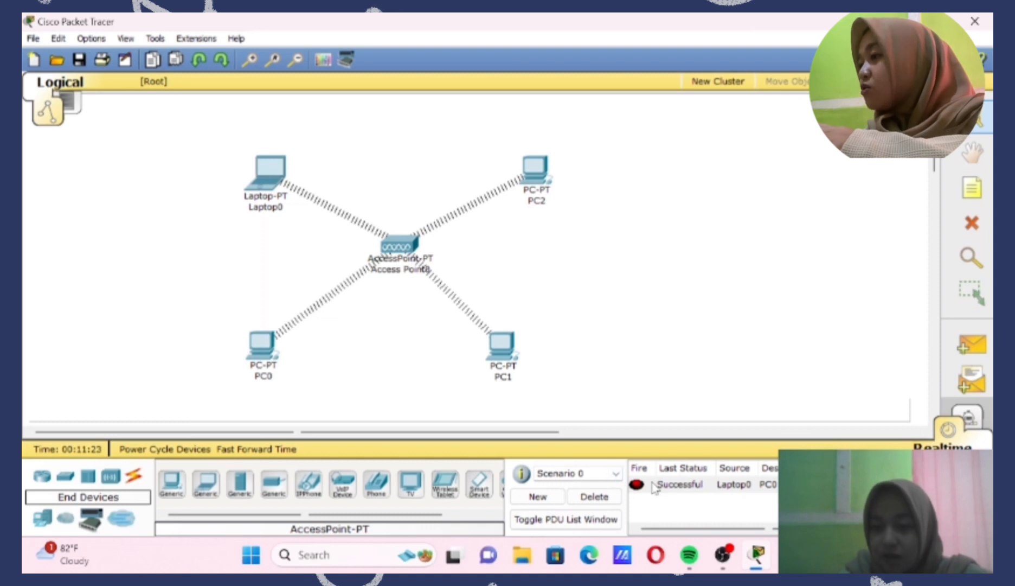
Send simple PDUs from PC0 to PC1 and from PC1 to PC2 to test their connectivity.
left_click(980, 335)
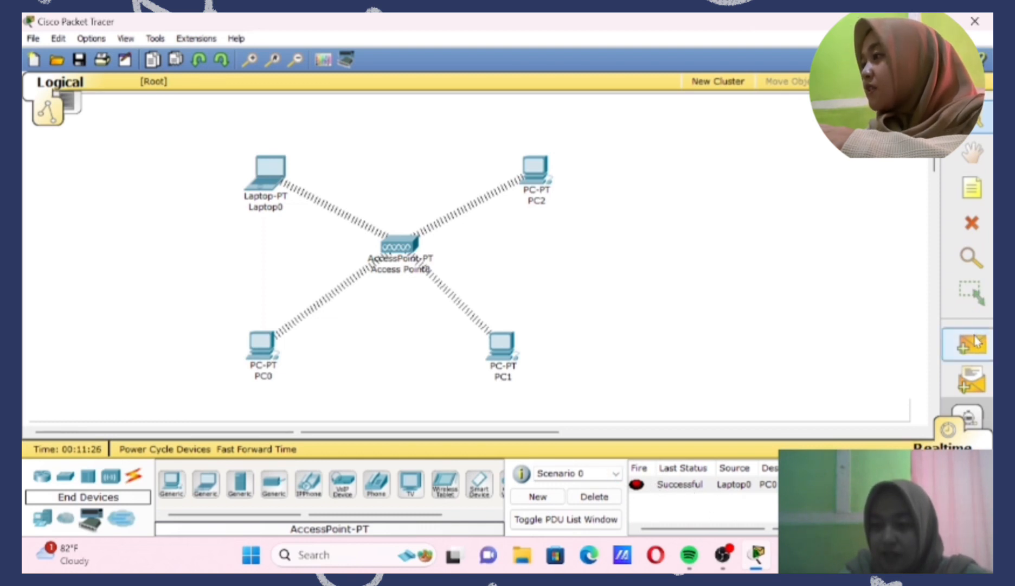
left_click(264, 343)
left_click(504, 355)
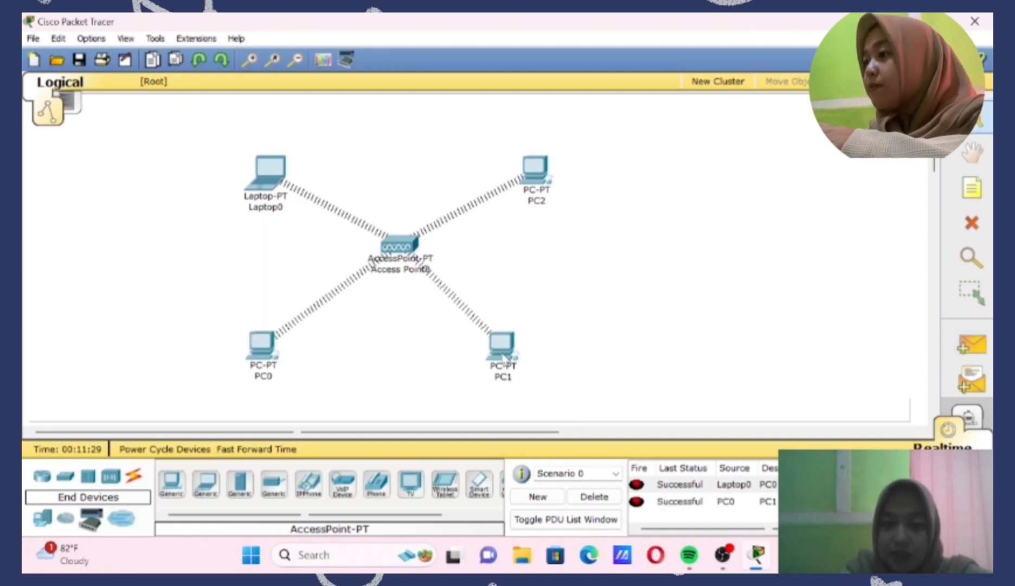
left_click(965, 352)
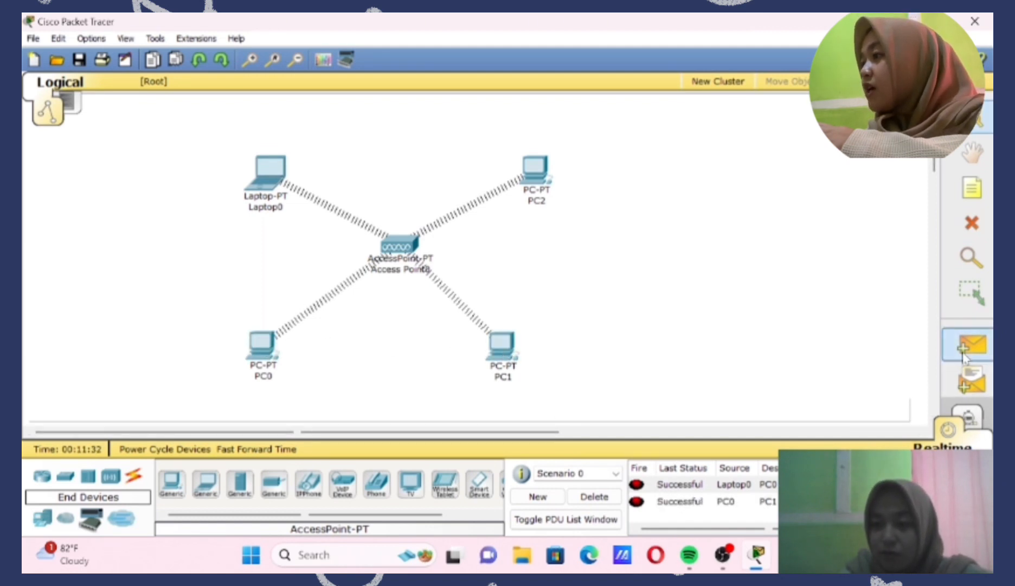
left_click(503, 351)
left_click(535, 169)
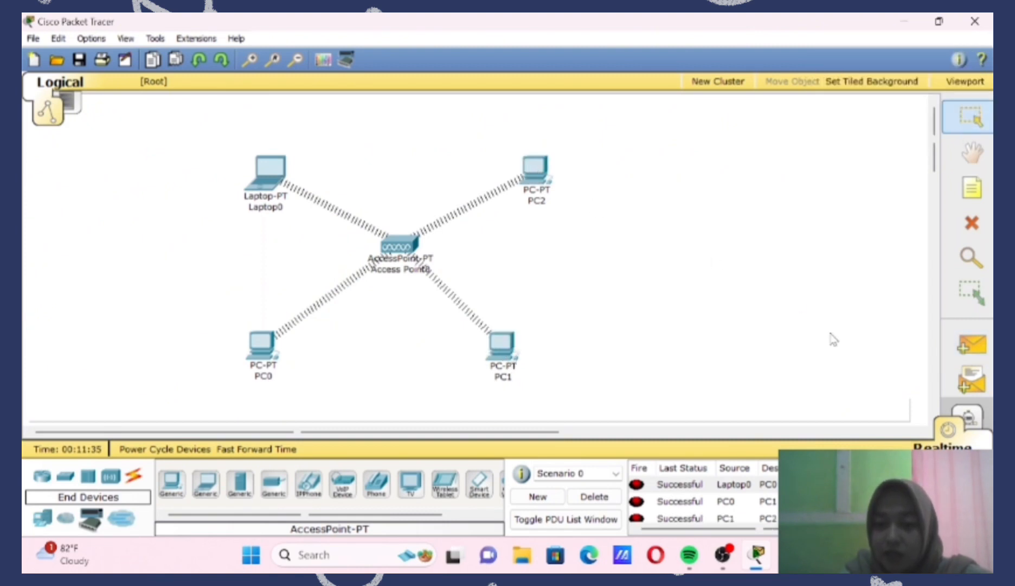
left_click(971, 352)
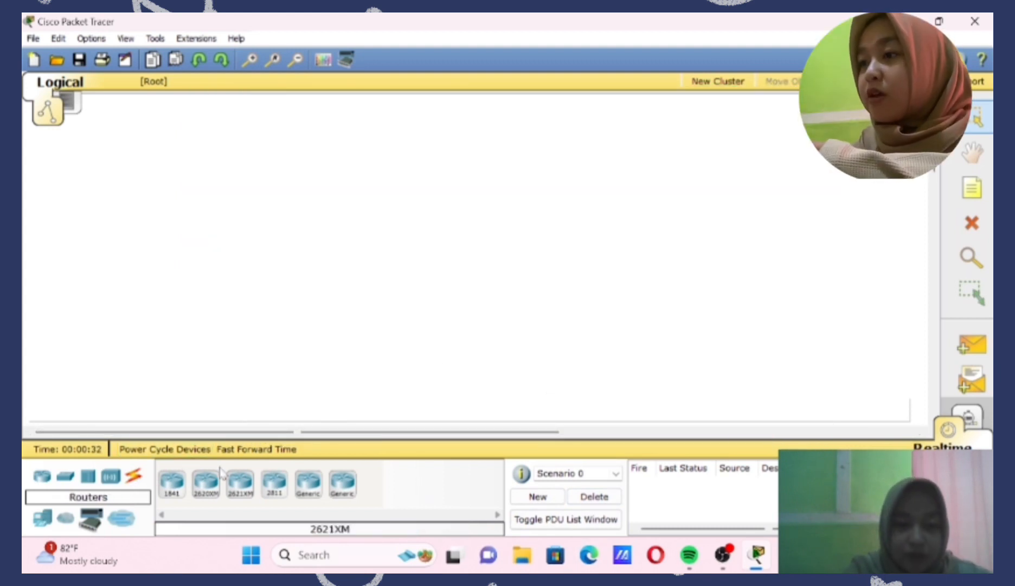
Place a Linksys-WRT300N wireless router near the centre of the empty workspace.
left_click(112, 476)
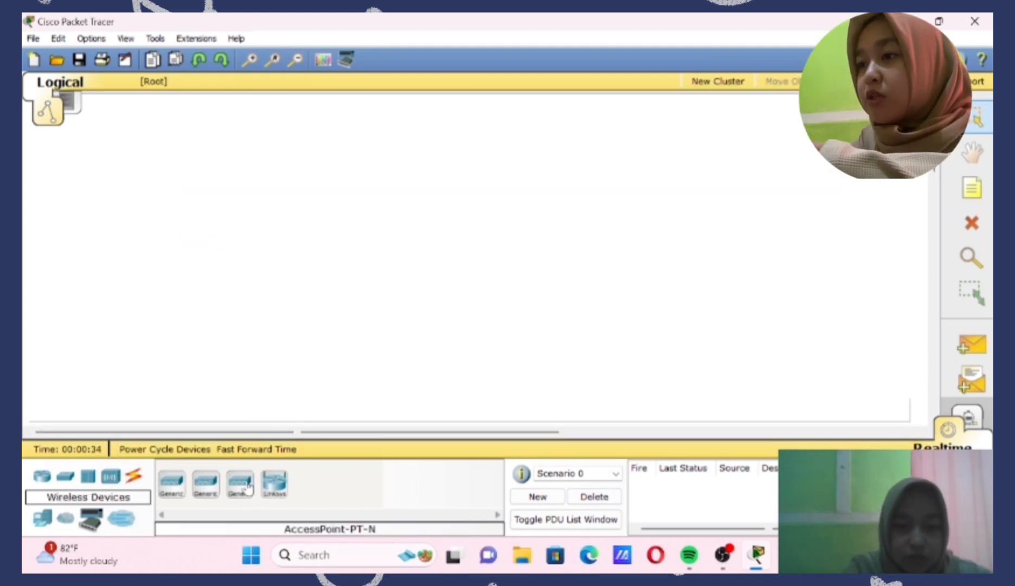
left_click(274, 489)
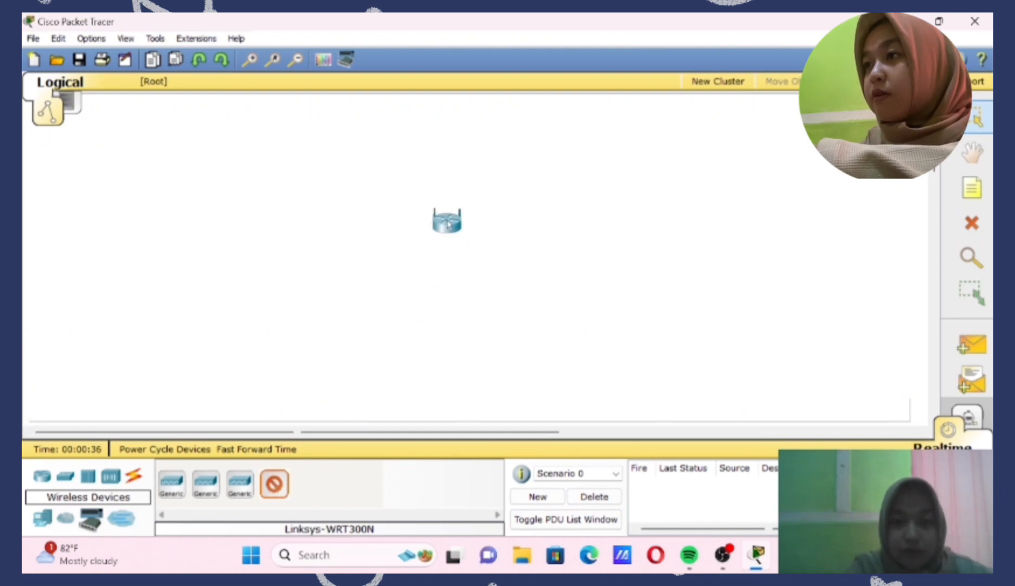
left_click(434, 223)
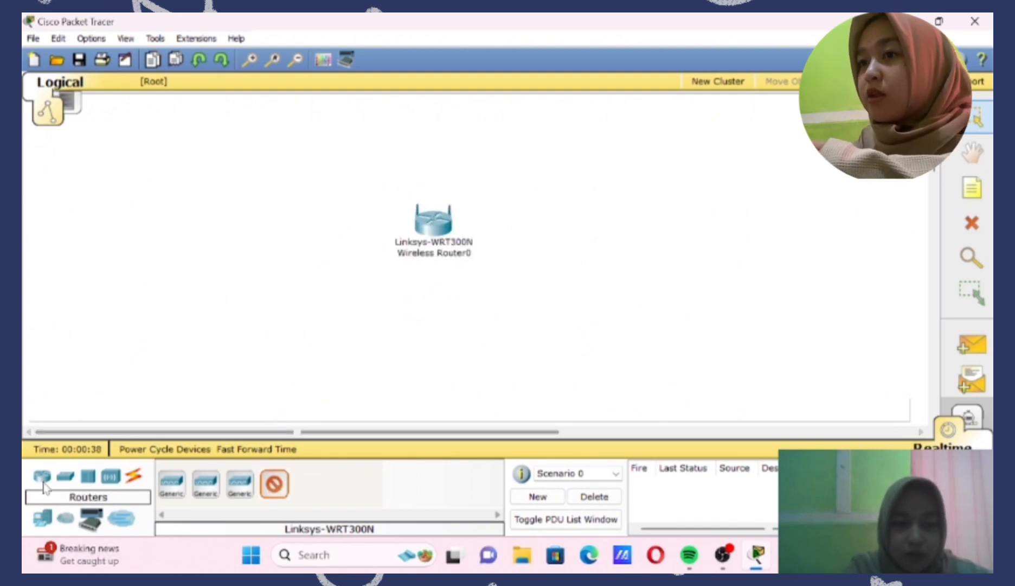
Add a generic laptop and three generic PCs around the wireless router.
left_click(43, 518)
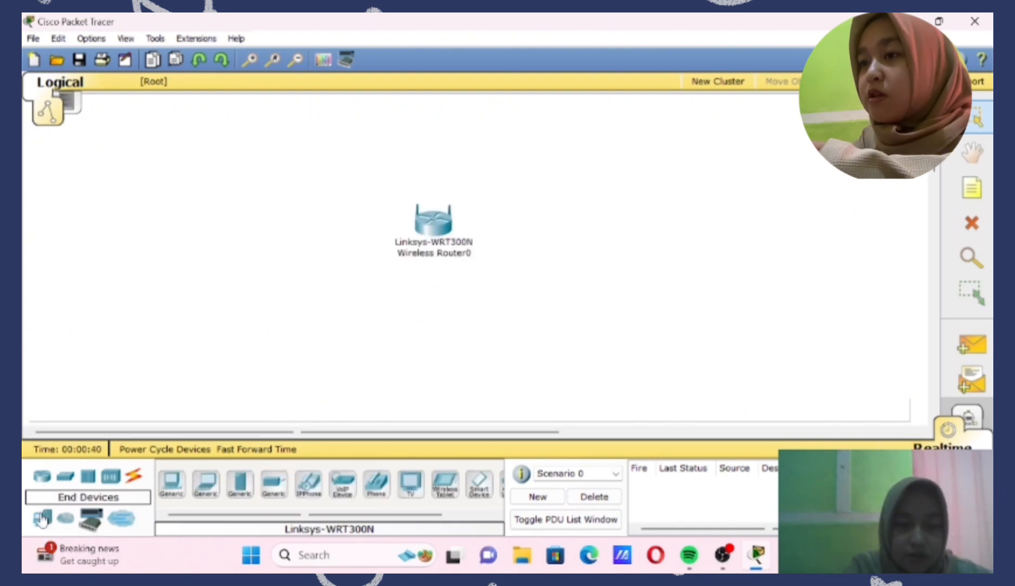
left_click(204, 495)
left_click(242, 202)
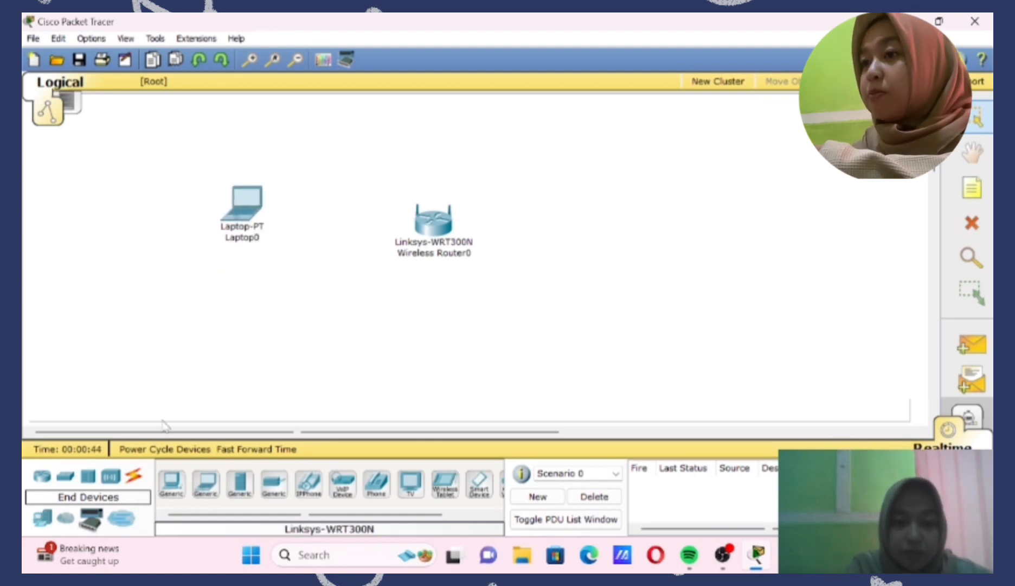
left_click(169, 483)
left_click(273, 342)
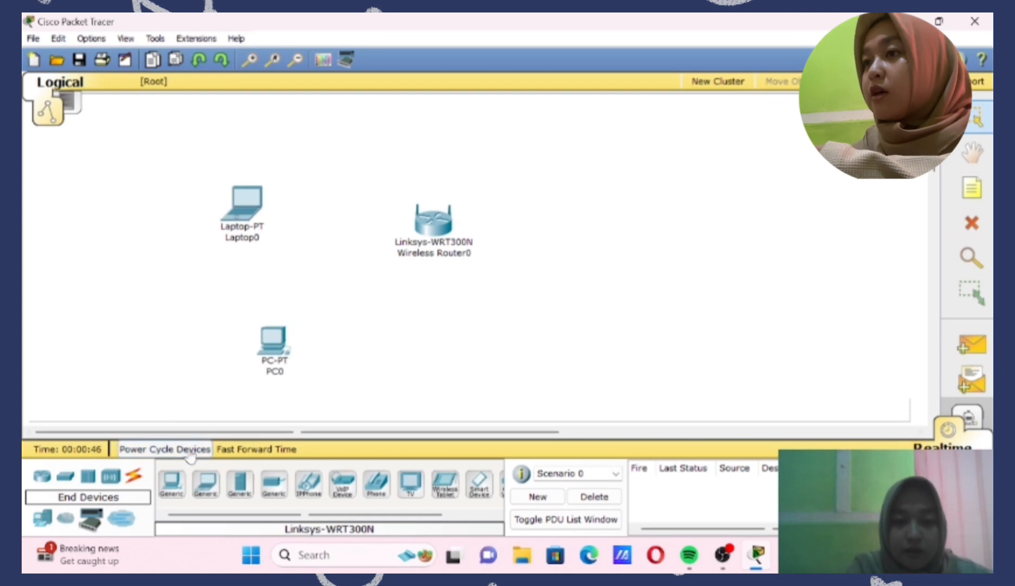
left_click(171, 484)
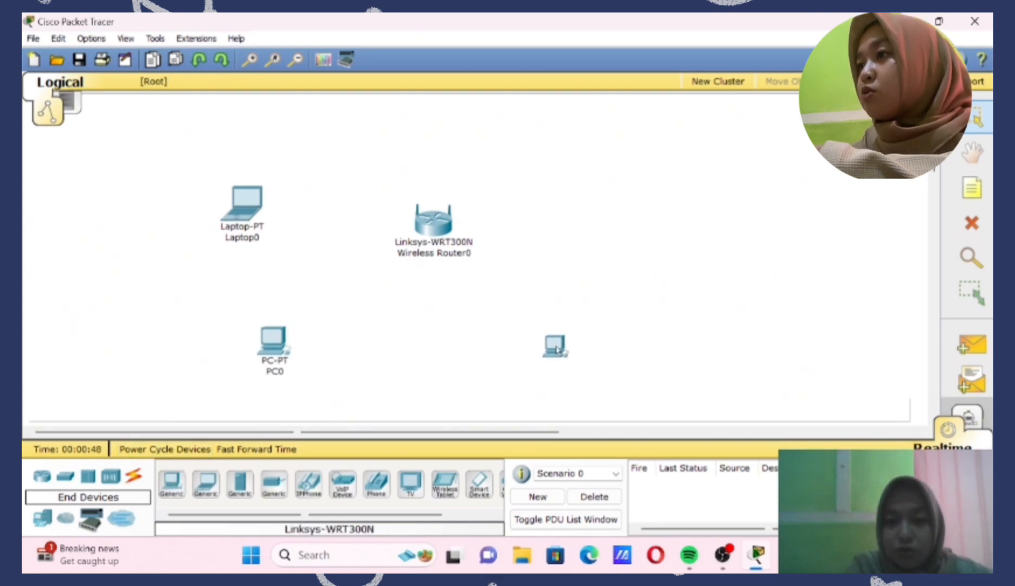
left_click(559, 347)
left_click(171, 483)
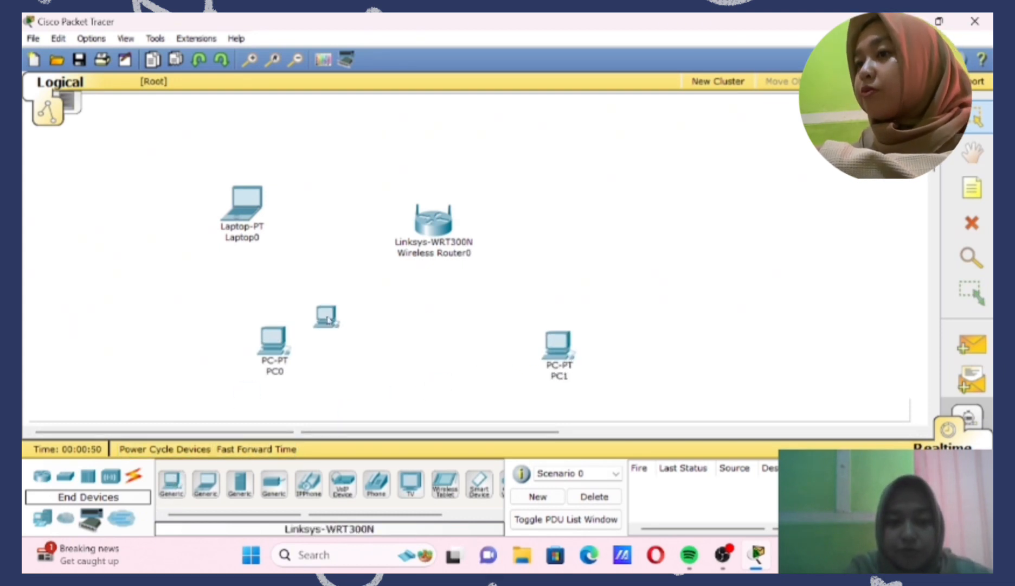
left_click(577, 182)
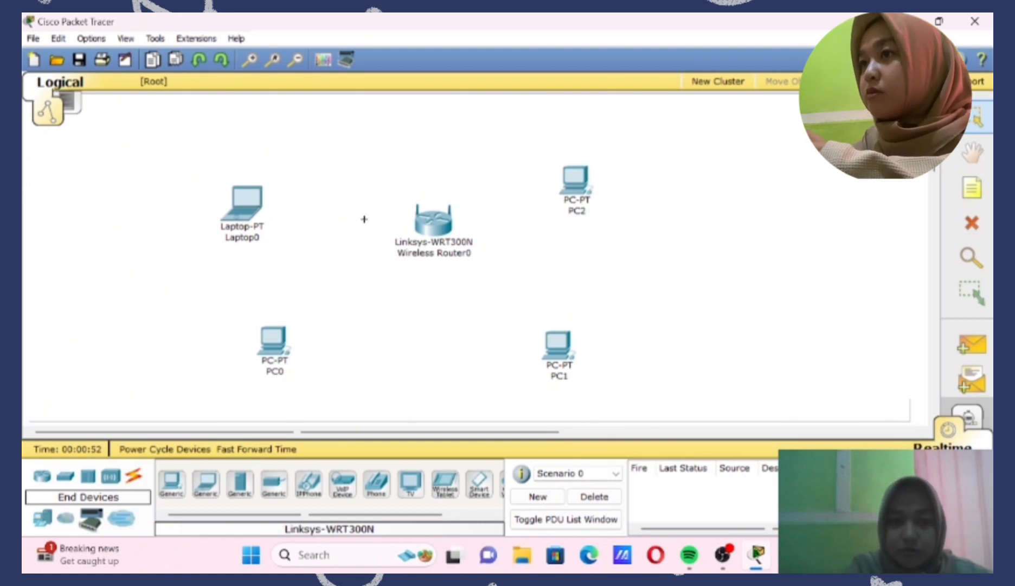
Replace Laptop0's Ethernet module with the Linksys-WPC300N wireless module, with power back on, and close its device window.
left_click(243, 203)
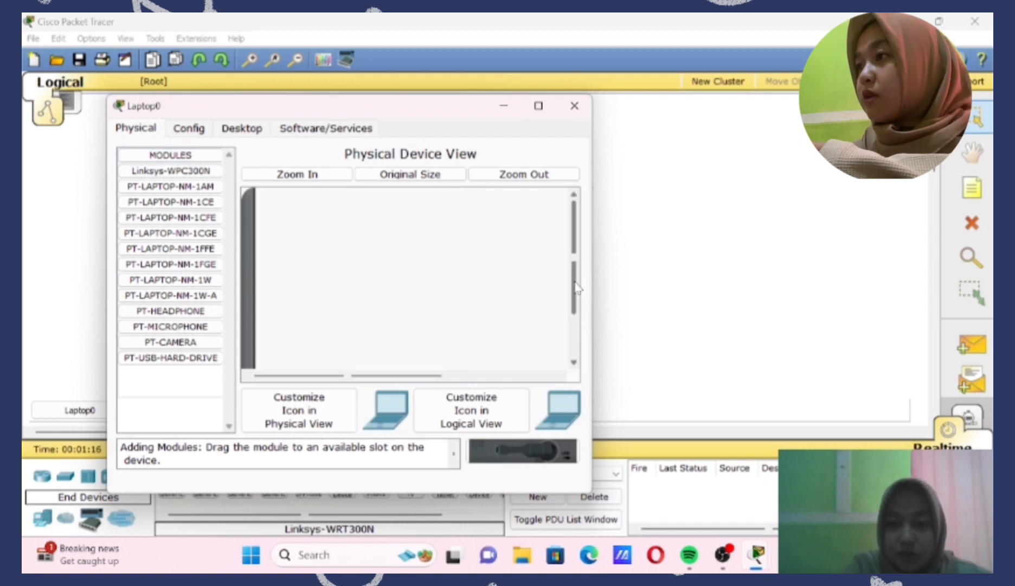
left_click_drag(574, 287, 575, 332)
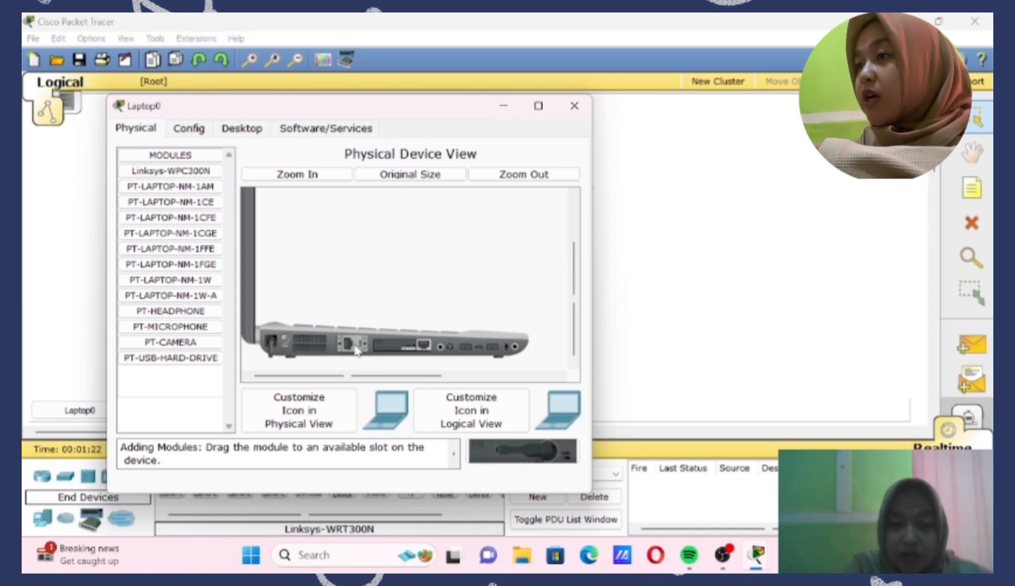
mouse_move(413, 352)
left_mouse_down()
mouse_move(507, 437)
mouse_move(509, 460)
mouse_move(403, 354)
left_mouse_up()
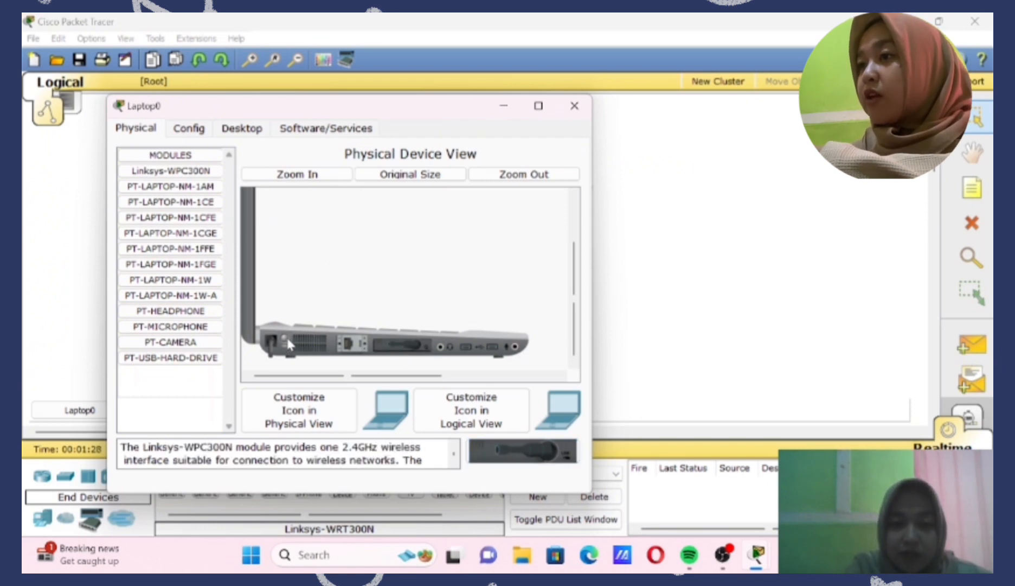
left_click(574, 105)
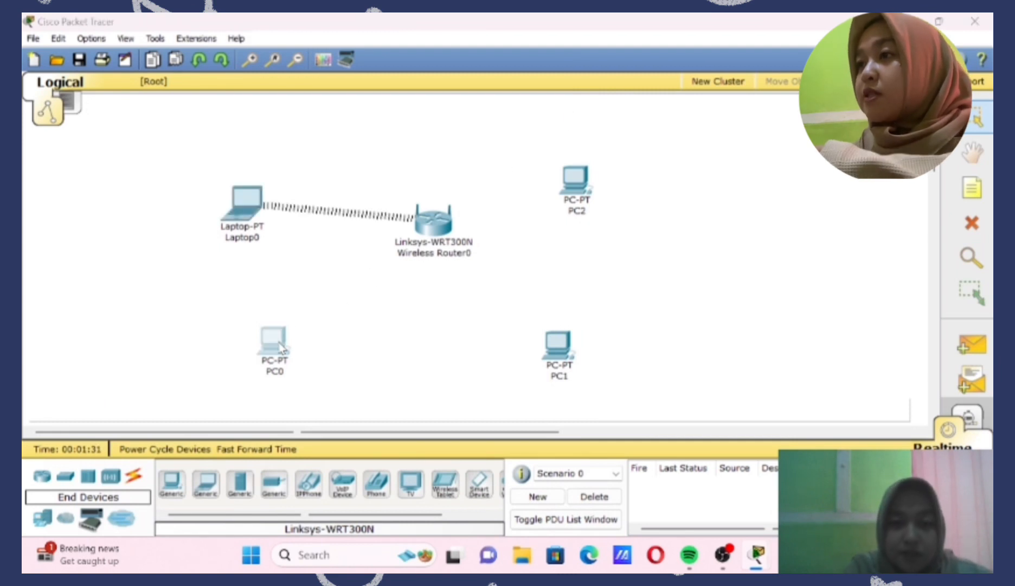
Swap PC0's Ethernet module for the Linksys-WMP300N wireless module, switch its power back on, and close its device window.
left_click(280, 345)
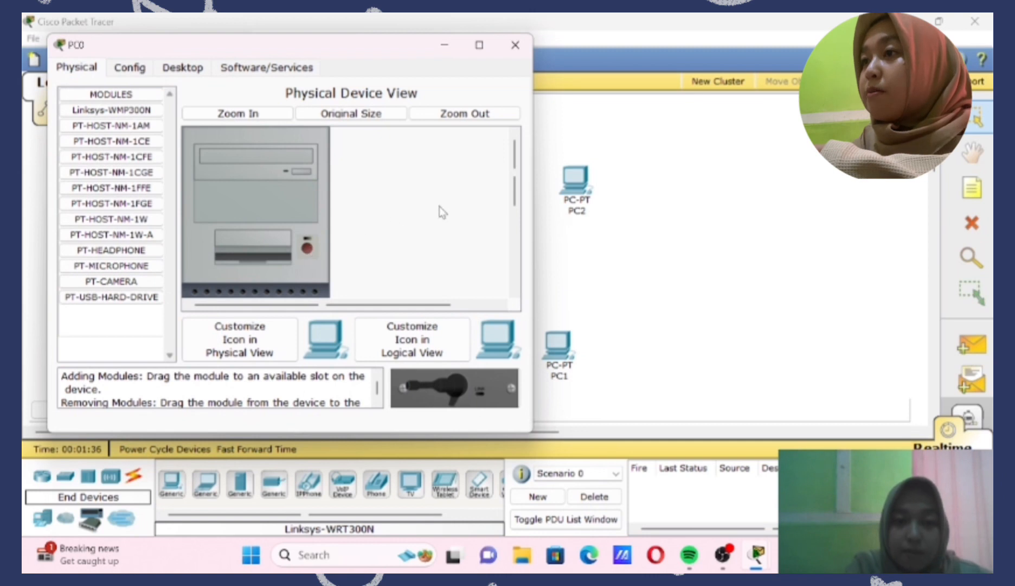
scroll(253, 203, "down", 5)
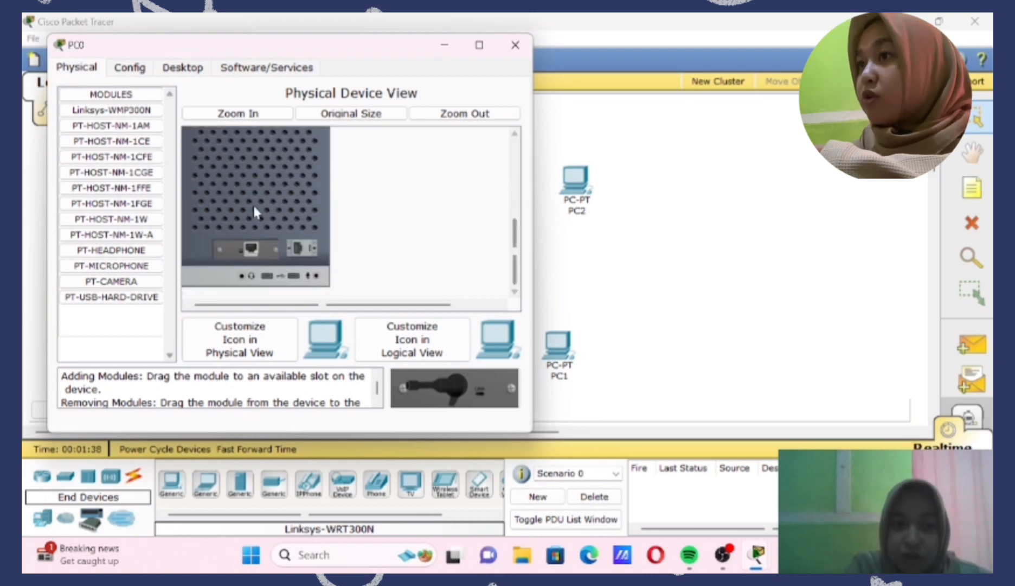
mouse_move(250, 249)
left_mouse_down()
mouse_move(424, 379)
mouse_move(295, 279)
mouse_move(247, 258)
left_mouse_up()
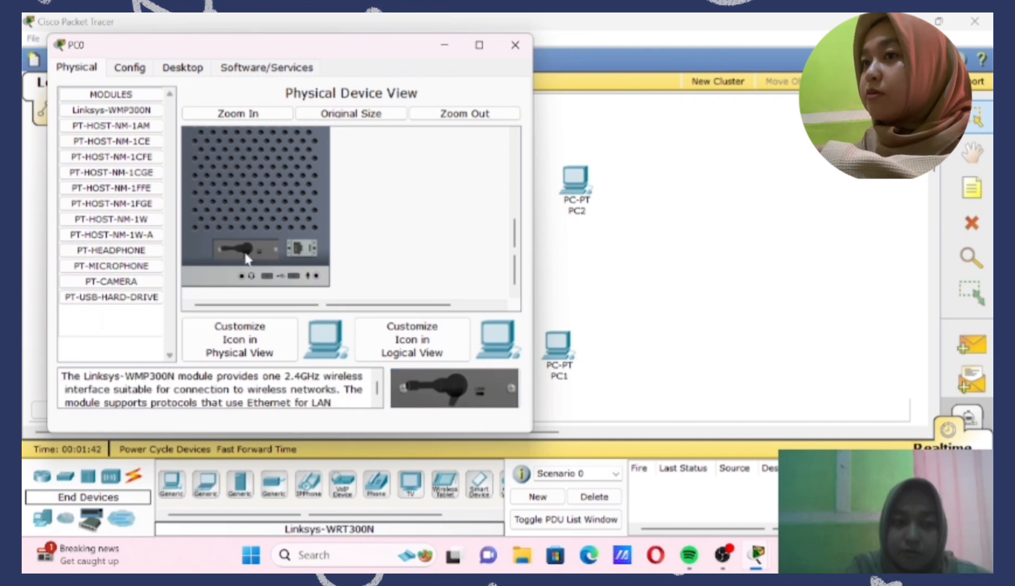
left_click_drag(515, 254, 511, 190)
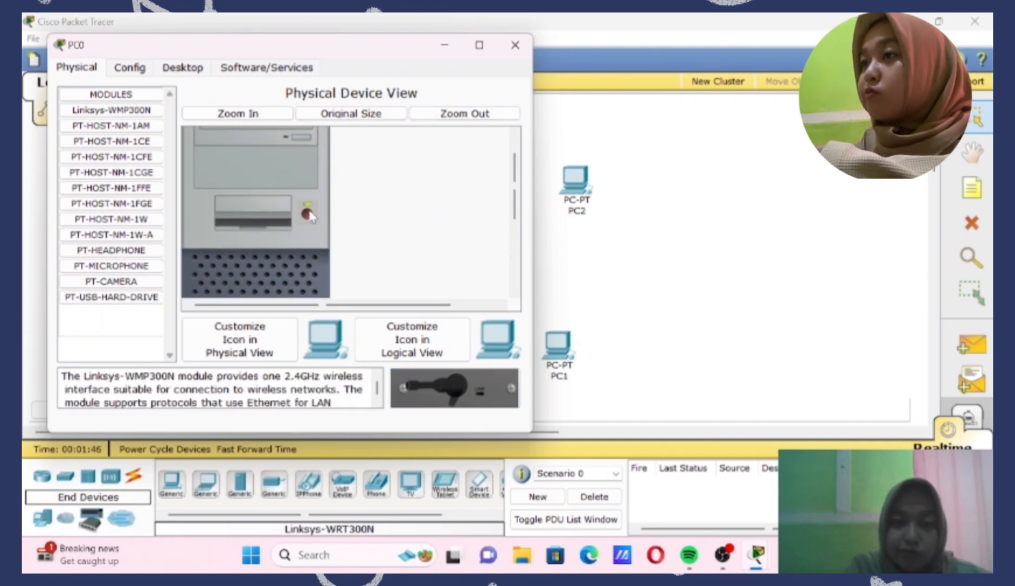
left_click(515, 44)
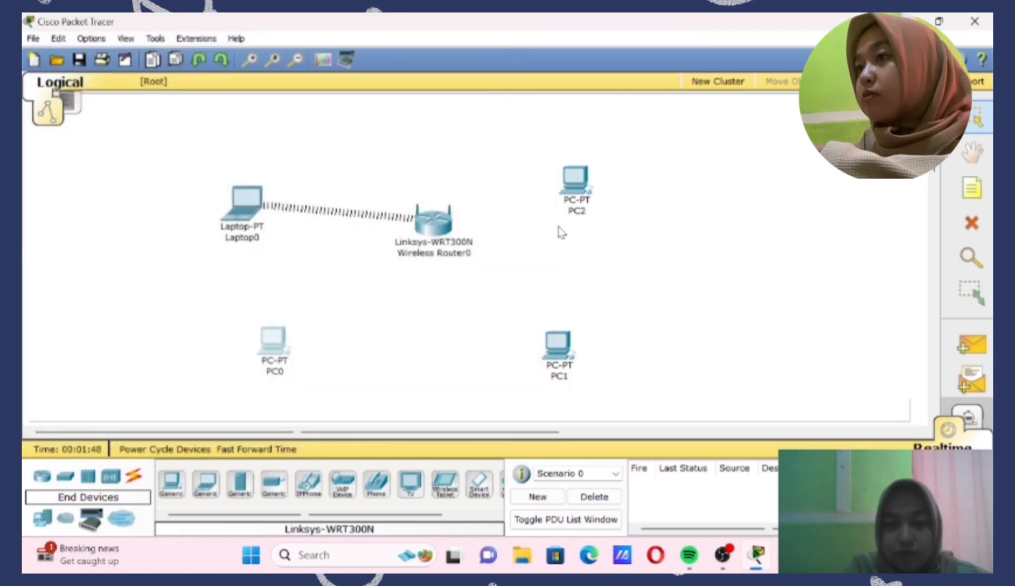
Fit PC1 with the Linksys-WMP300N wireless module in place of its Ethernet module, restore power, and close its device window.
left_click(559, 345)
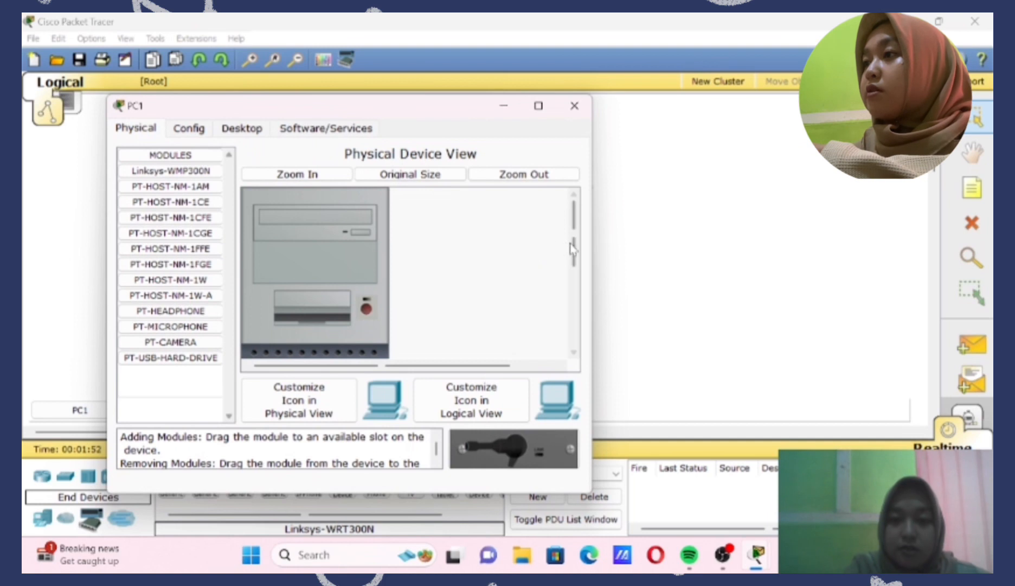
left_click_drag(574, 249, 574, 320)
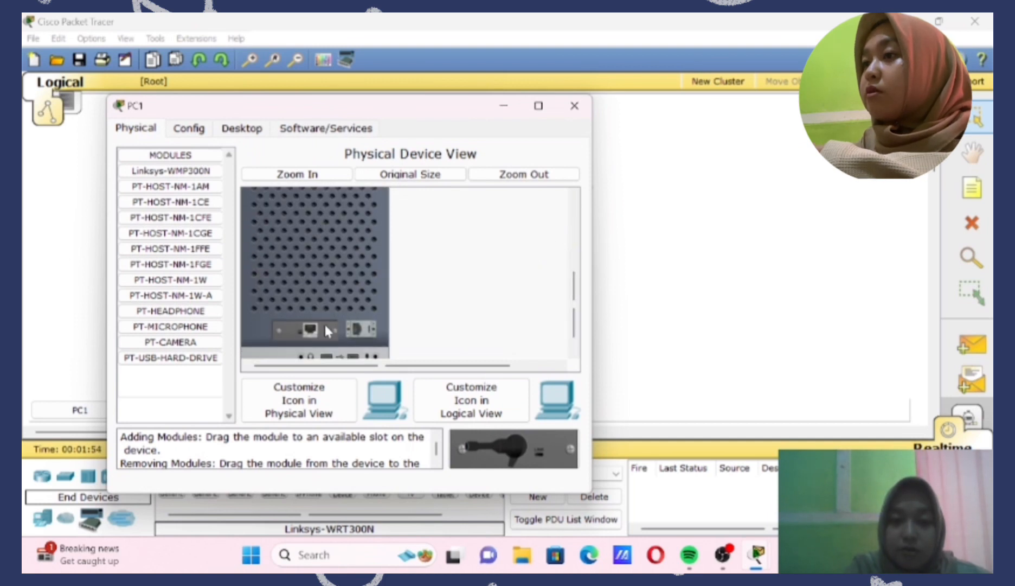
mouse_move(324, 322)
left_mouse_down()
mouse_move(511, 434)
mouse_move(317, 346)
mouse_move(307, 330)
left_mouse_up()
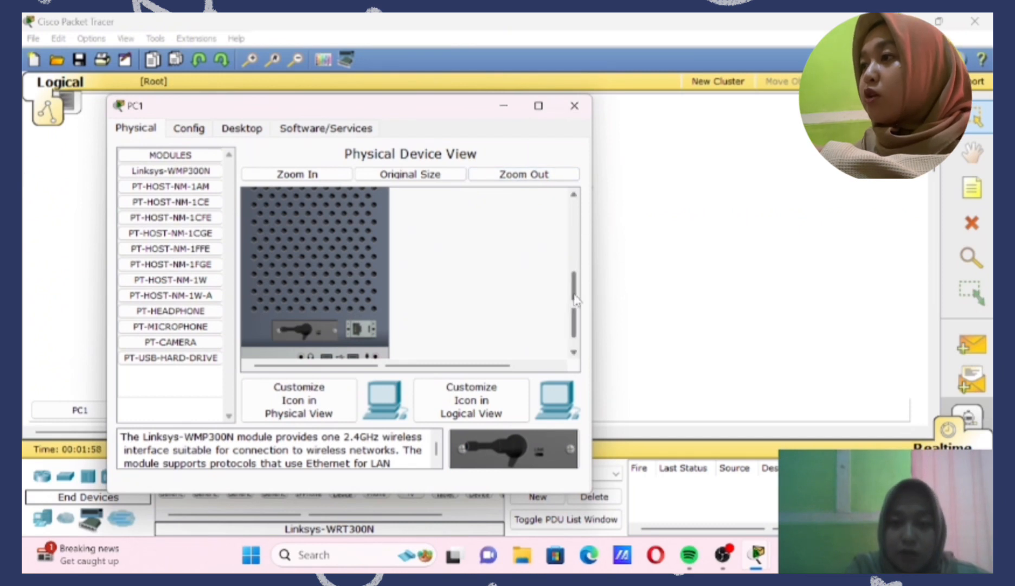
left_click_drag(574, 310, 574, 260)
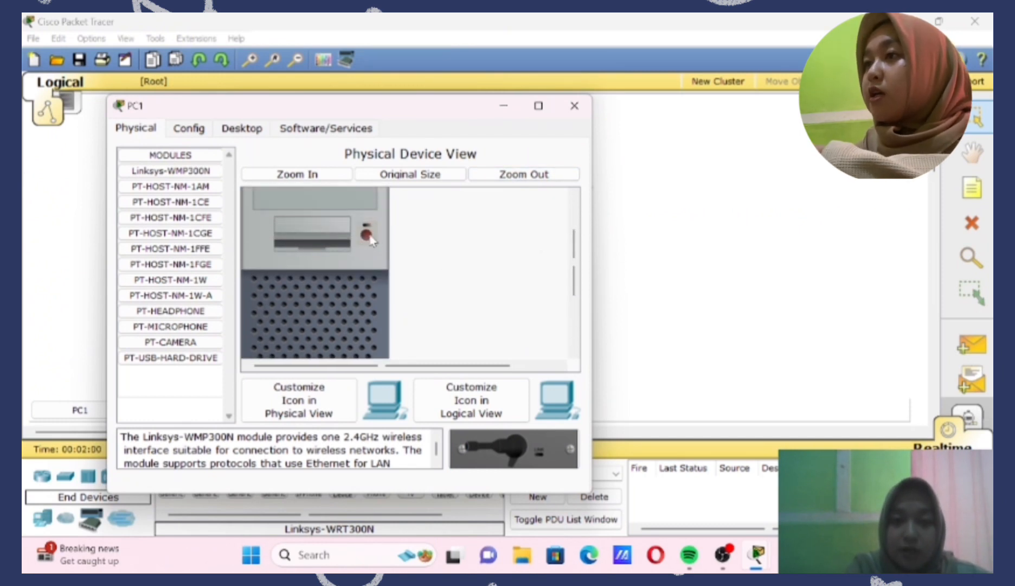
left_click(574, 105)
Replace PC2's Ethernet module with the Linksys-WMP300N wireless module and switch its power back on.
left_click(576, 185)
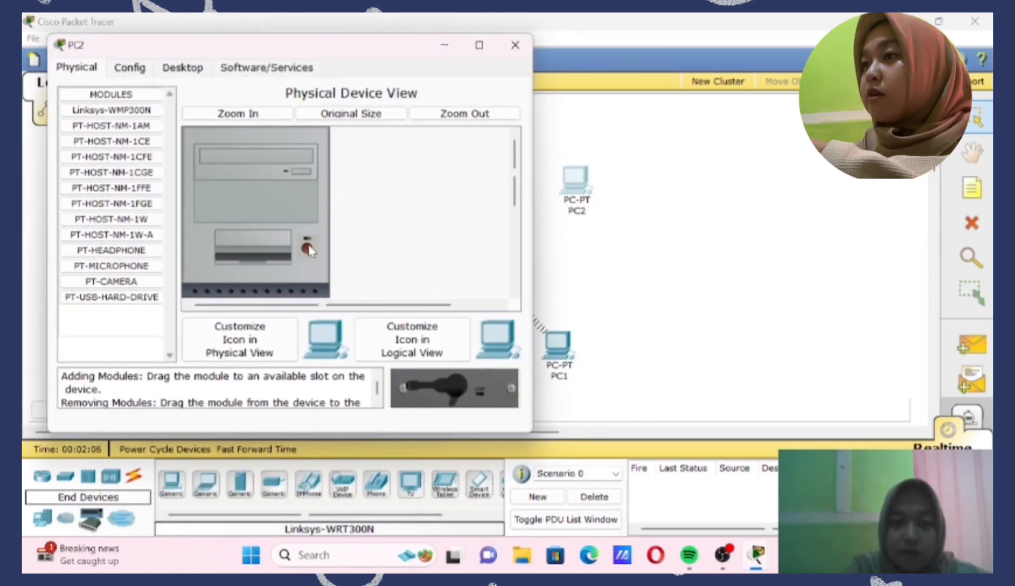
left_click_drag(515, 190, 514, 268)
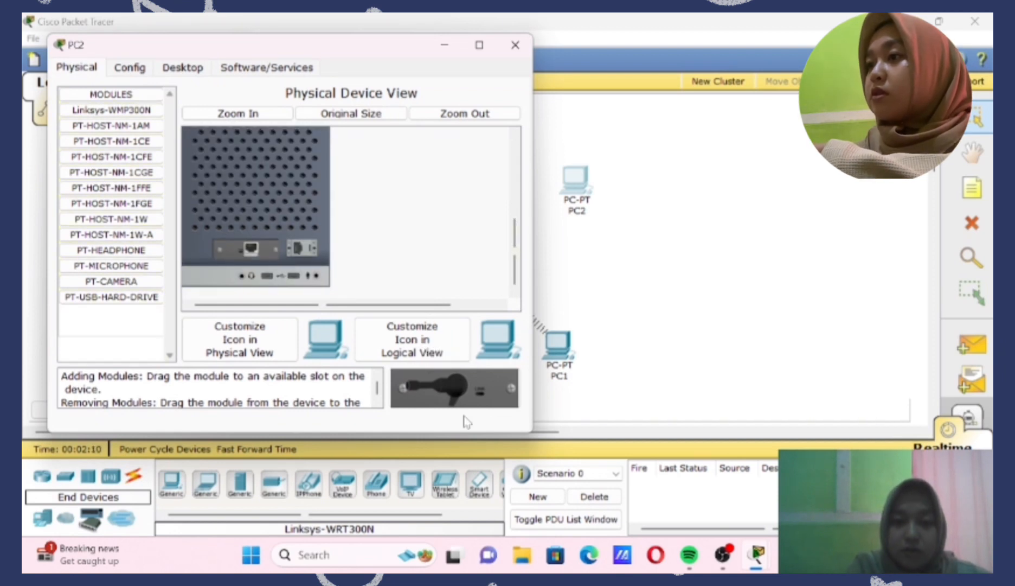
left_click_drag(446, 389, 249, 246)
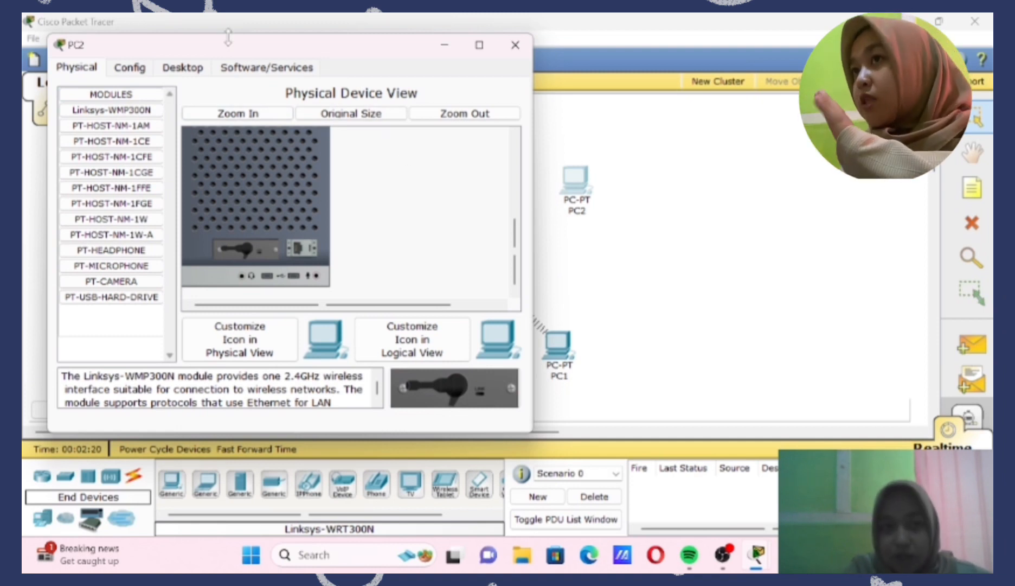
left_click(147, 73)
left_click(509, 293)
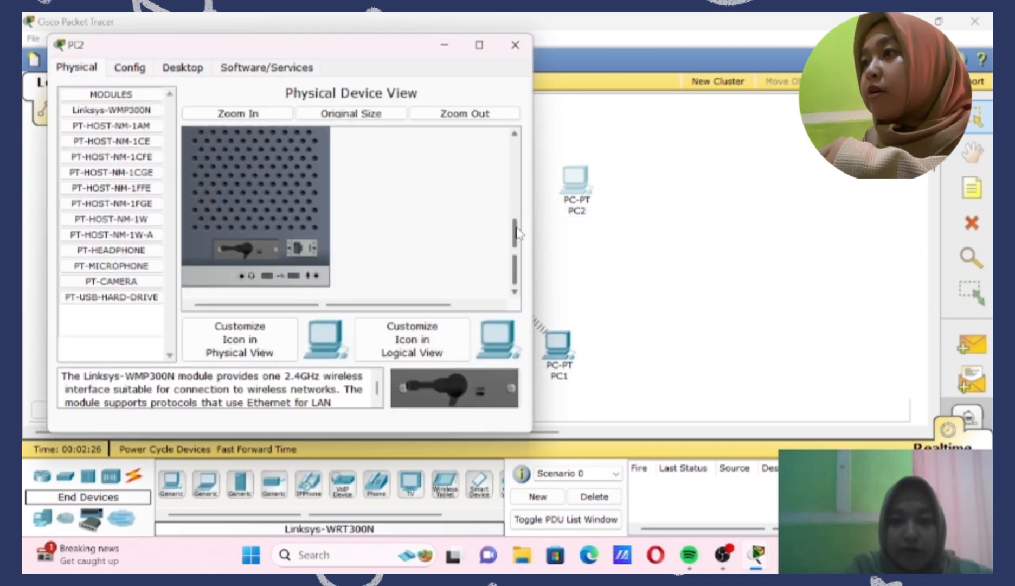
scroll(306, 132, "up", 3)
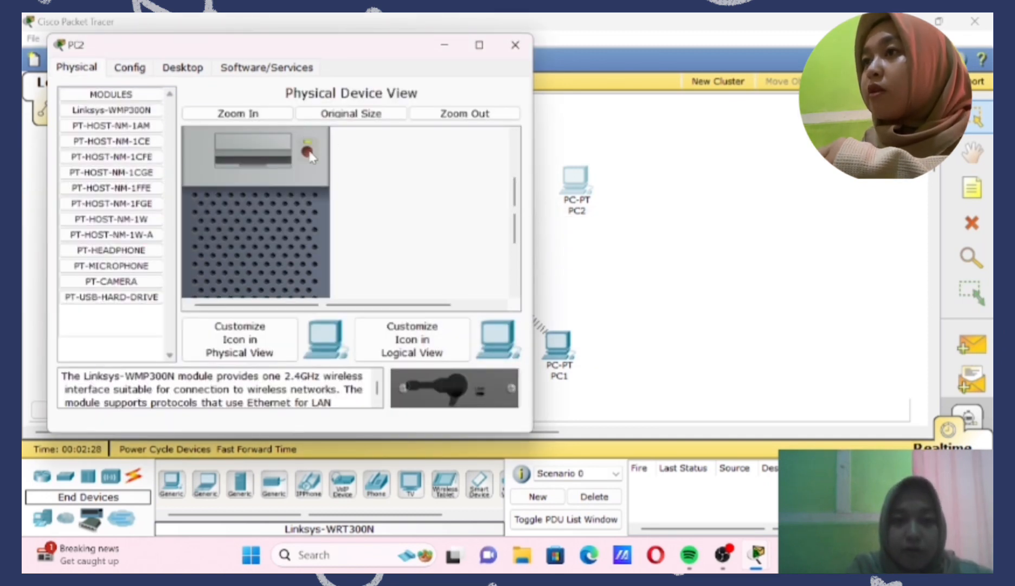
Check PC2's wireless interface settings, including its SSID and authentication, and close its device window.
left_click(124, 72)
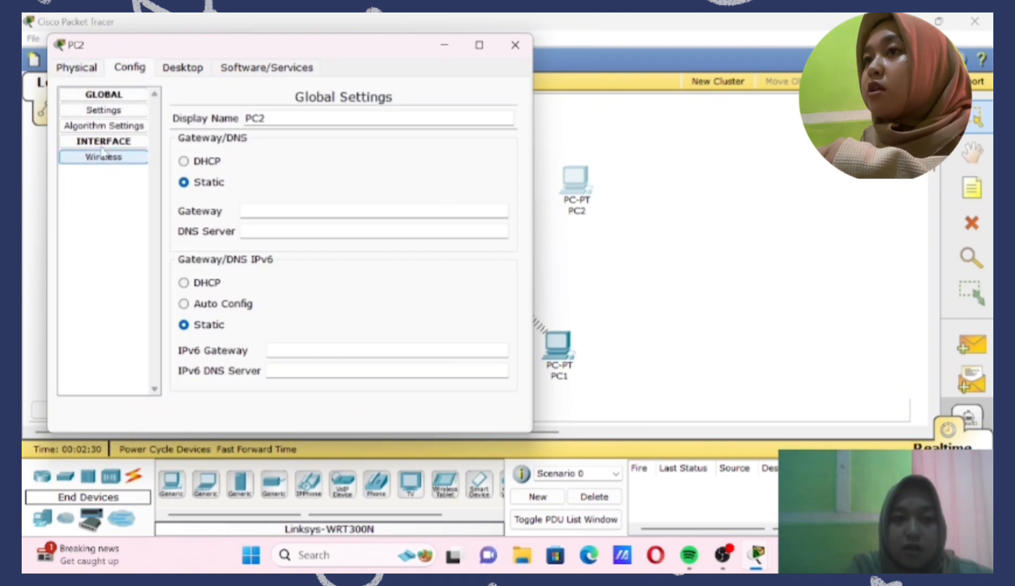
left_click(124, 163)
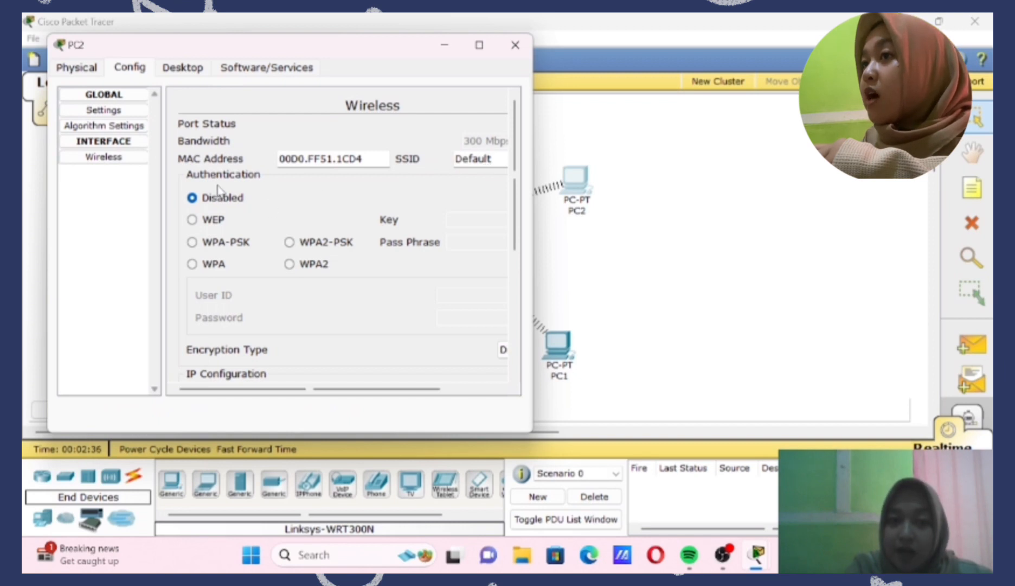
left_click(524, 47)
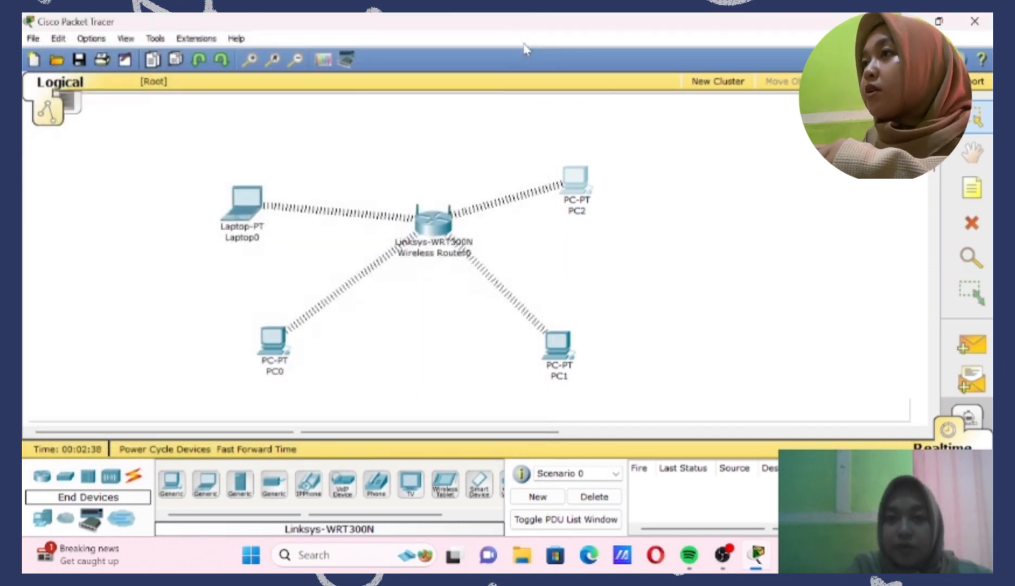
Replace Wireless Router0's default network name (SSID) with the network owner's full name and save the settings.
left_click(434, 221)
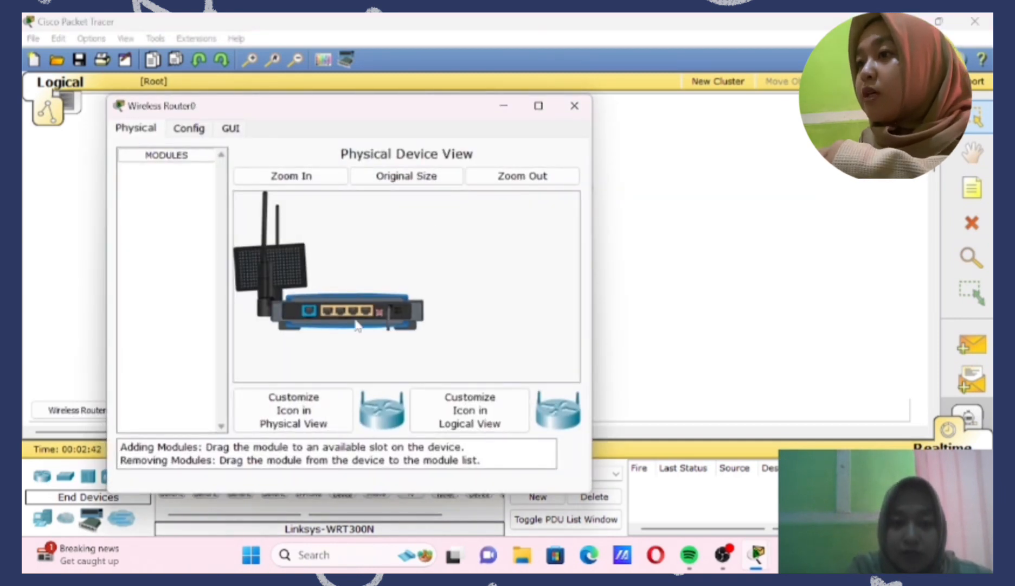
left_click(232, 129)
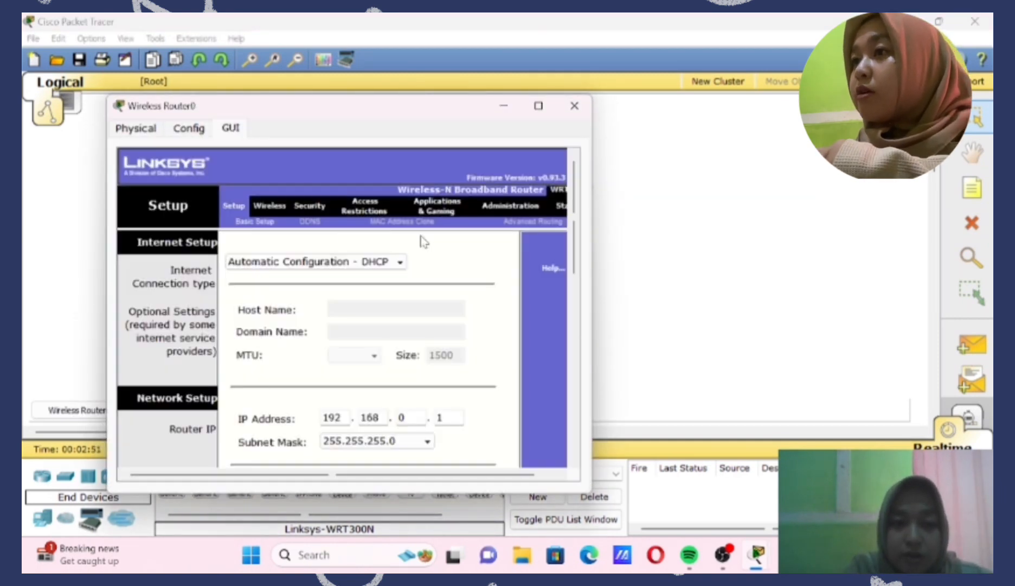
left_click(279, 211)
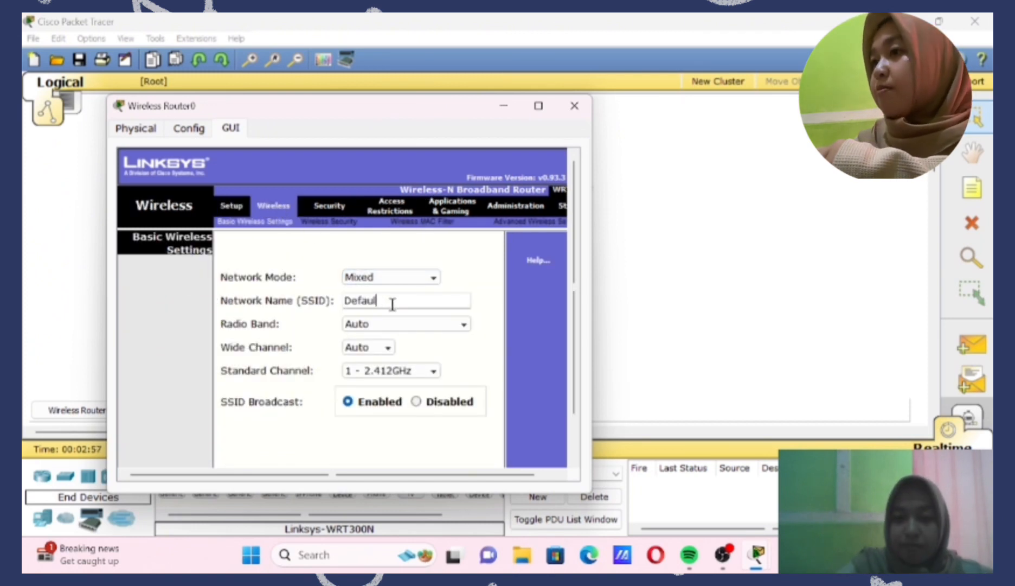
key("BackSpace")
key("BackSpace")
key("BackSpace")
key("BackSpace")
key("BackSpace")
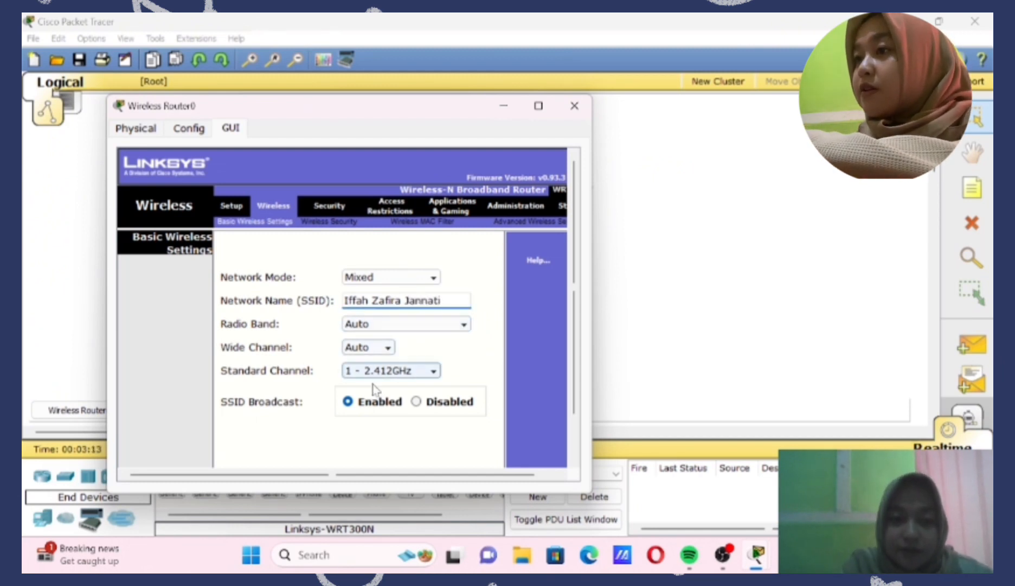
left_click_drag(573, 322, 578, 405)
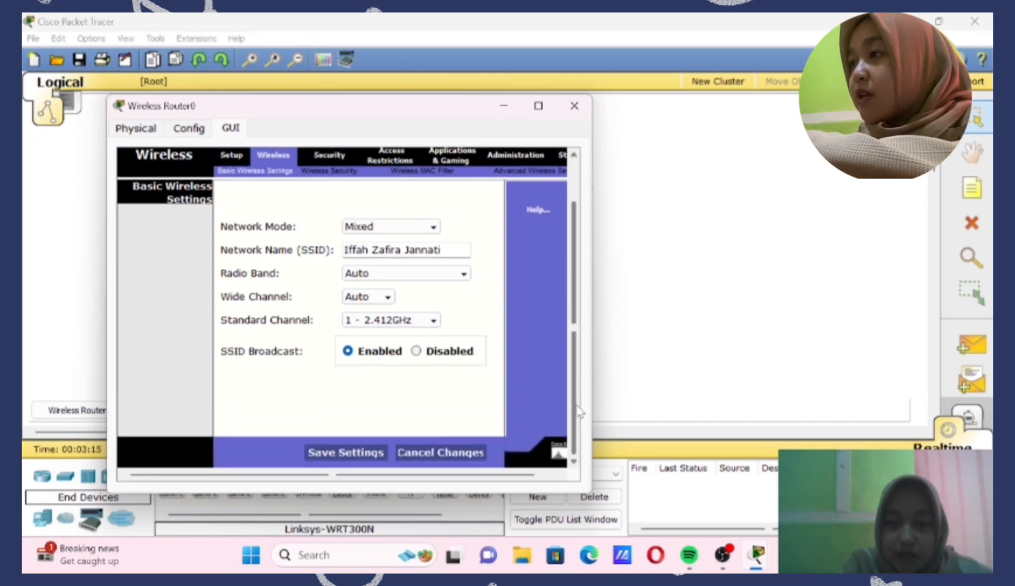
left_click(357, 456)
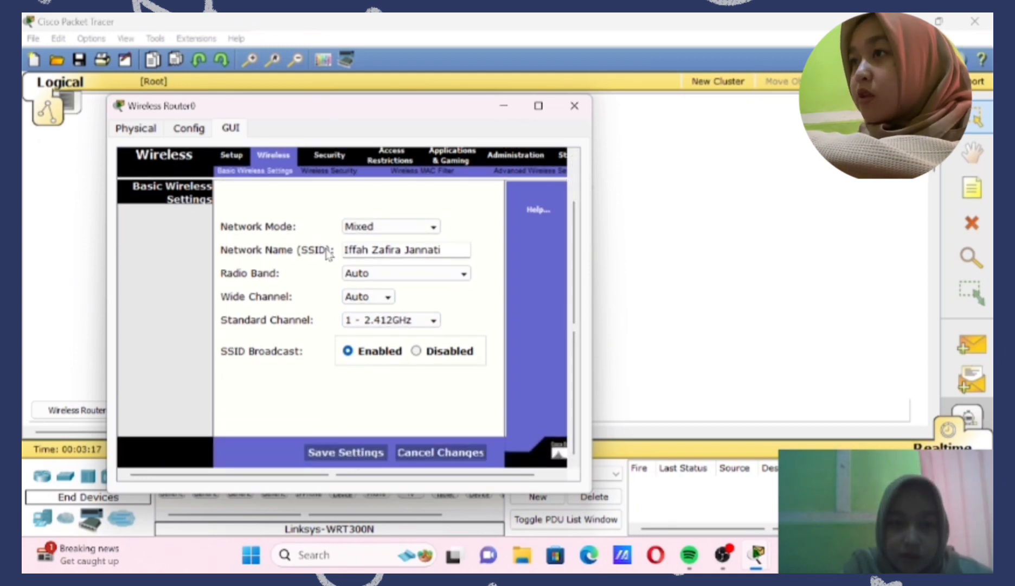
Set the router's wireless security mode to WPA2 Personal, enter the wireless passphrase, and save the settings.
left_click(324, 171)
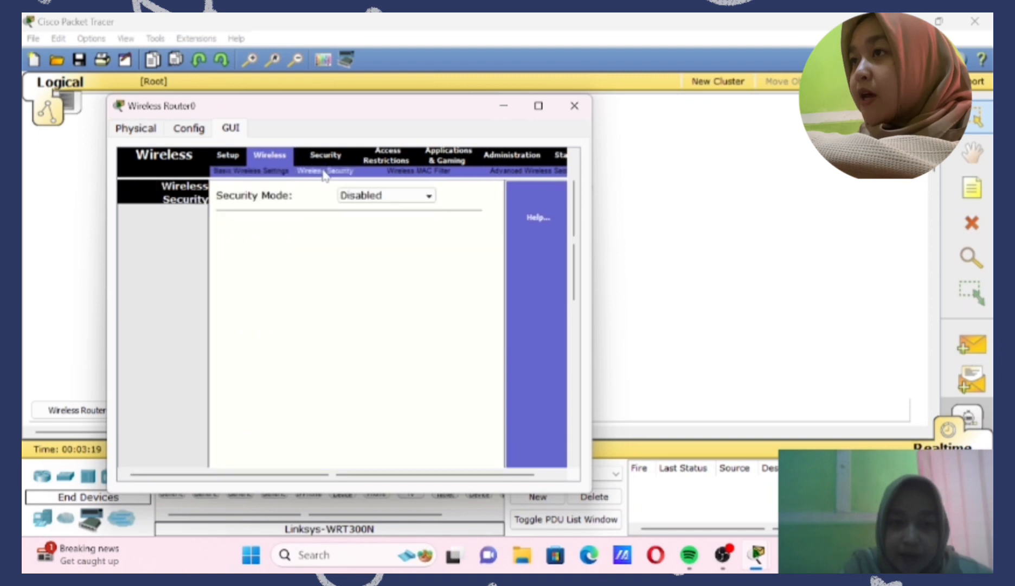
left_click(426, 196)
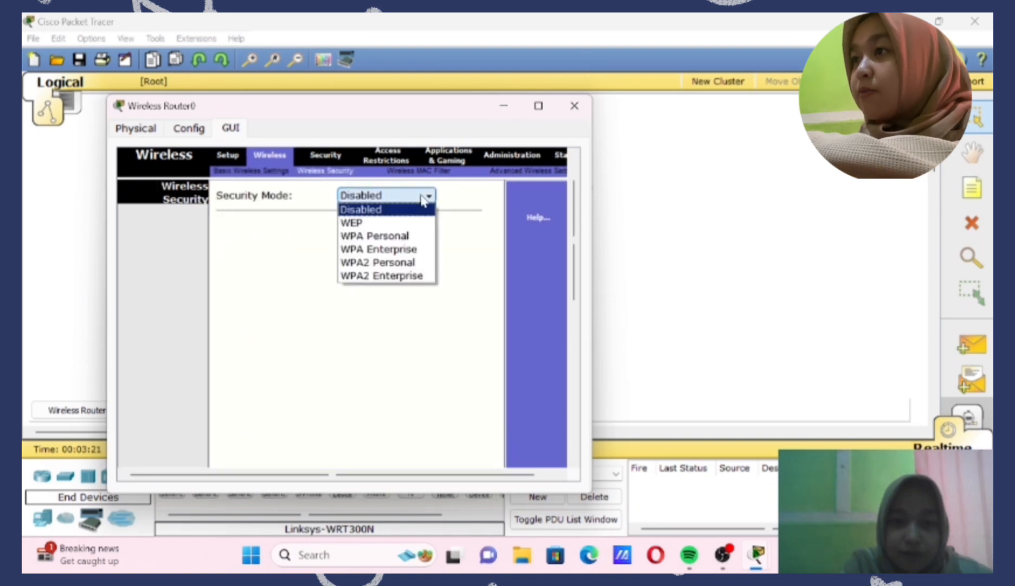
left_click(404, 263)
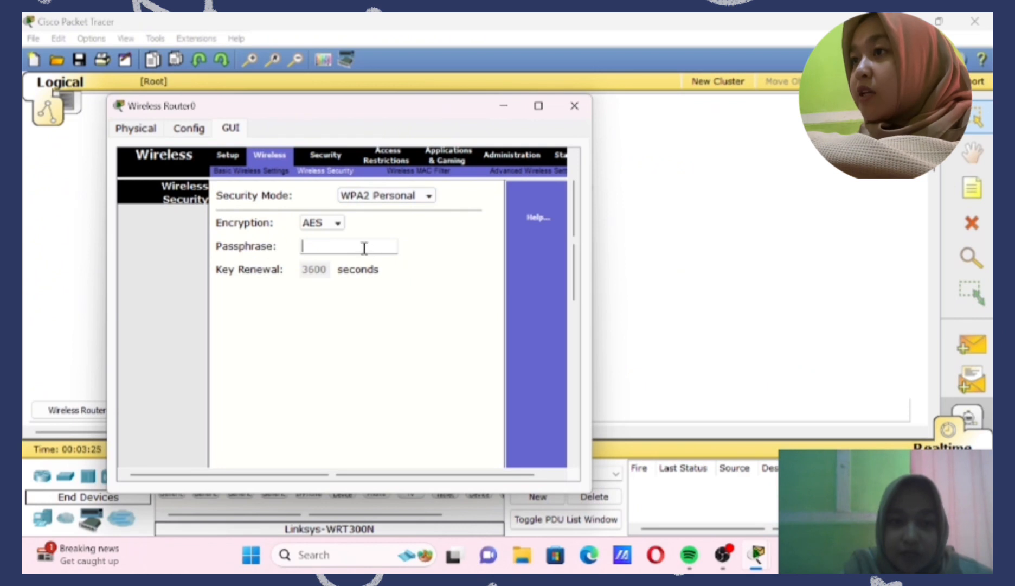
left_click(319, 246)
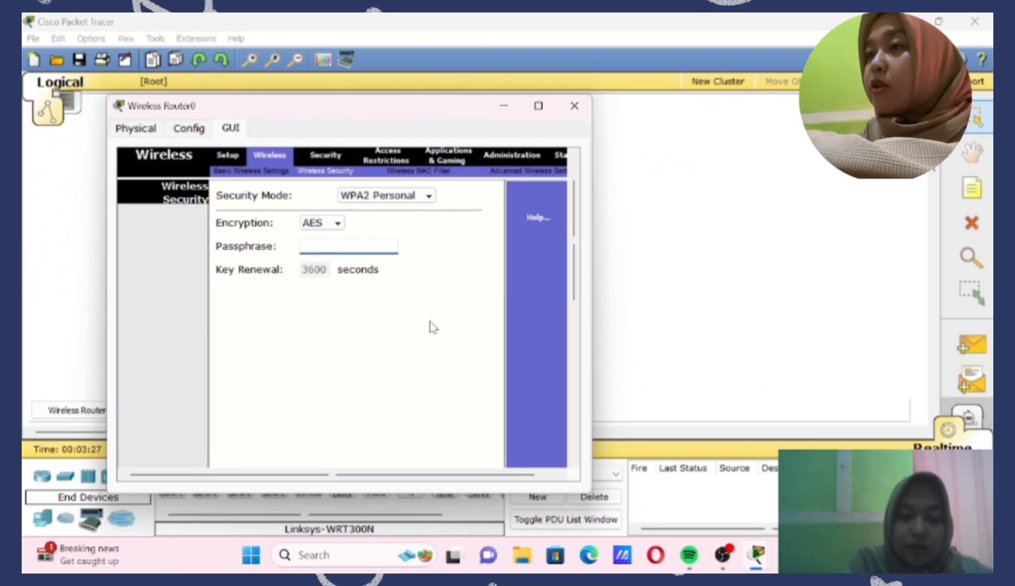
type("f")
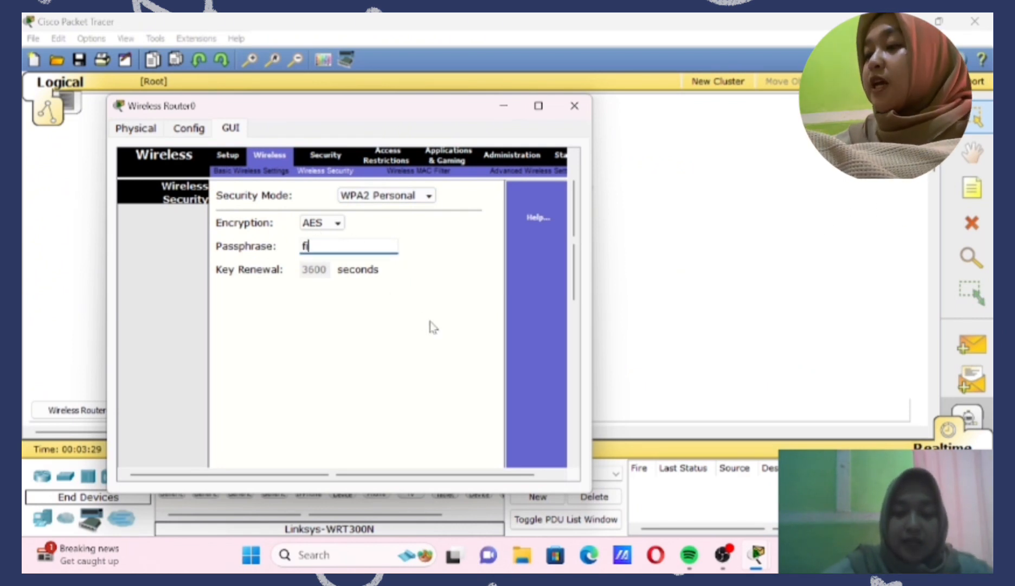
type("iraca")
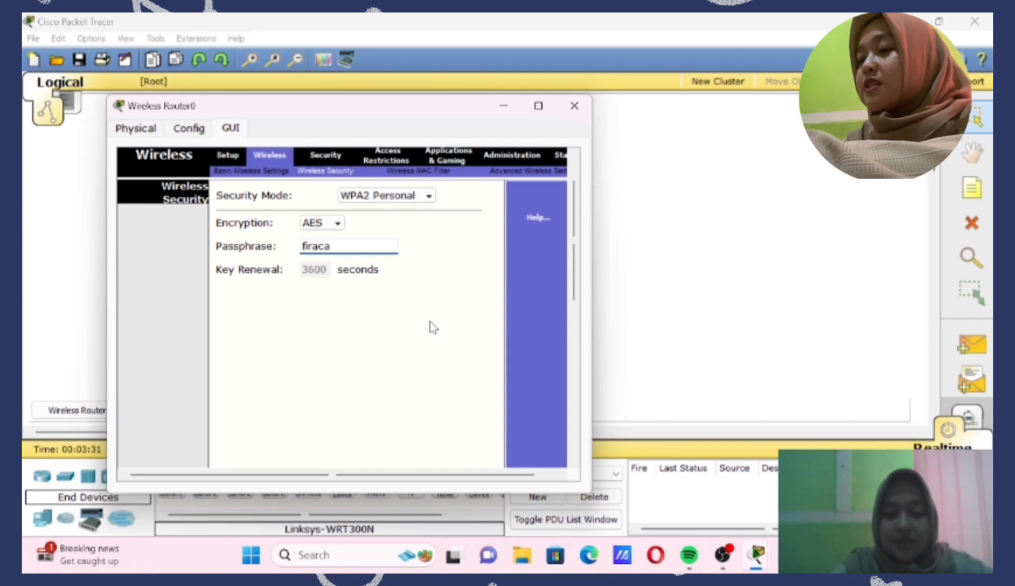
type("ntik")
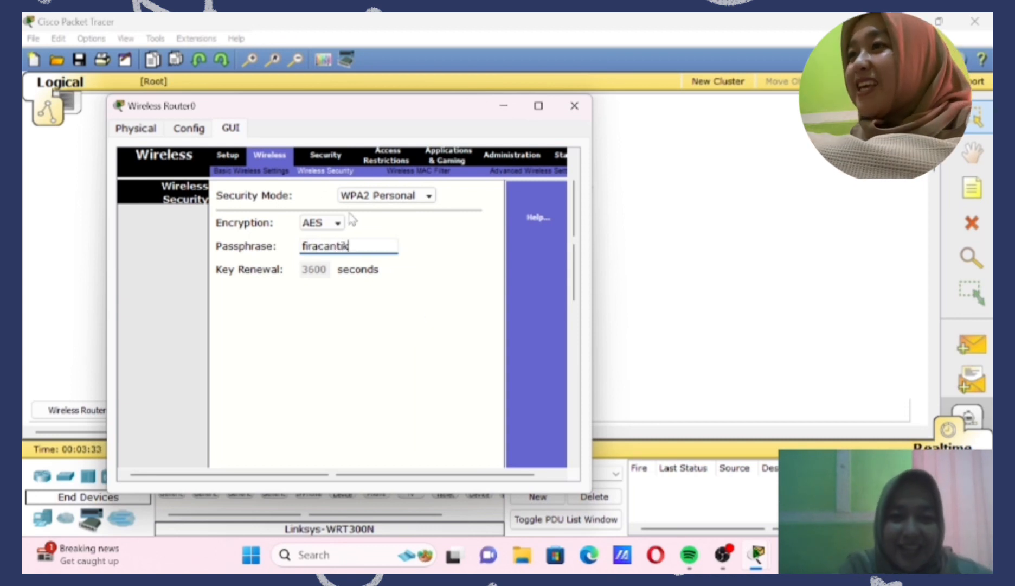
left_click_drag(573, 301, 571, 463)
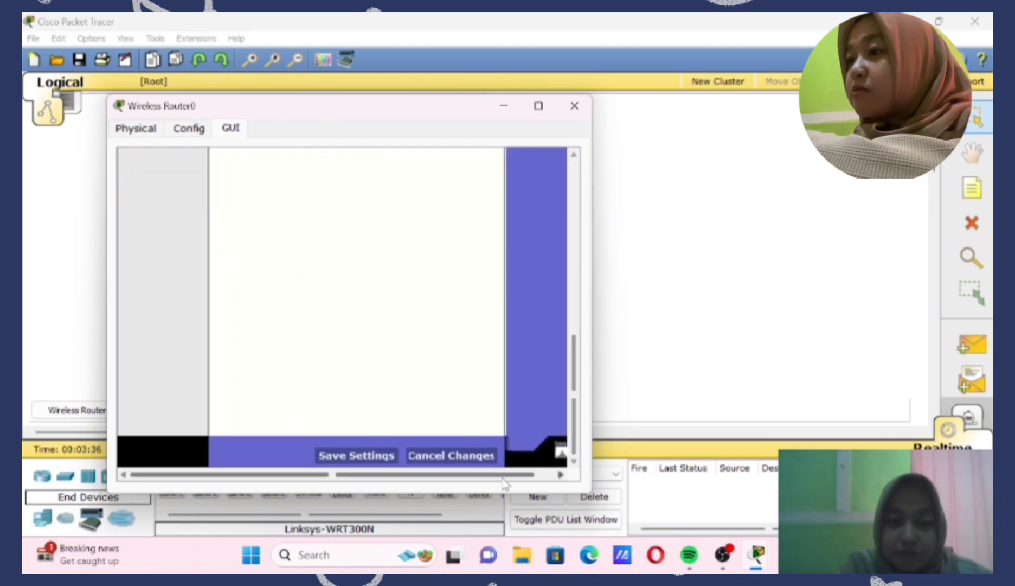
left_click(377, 461)
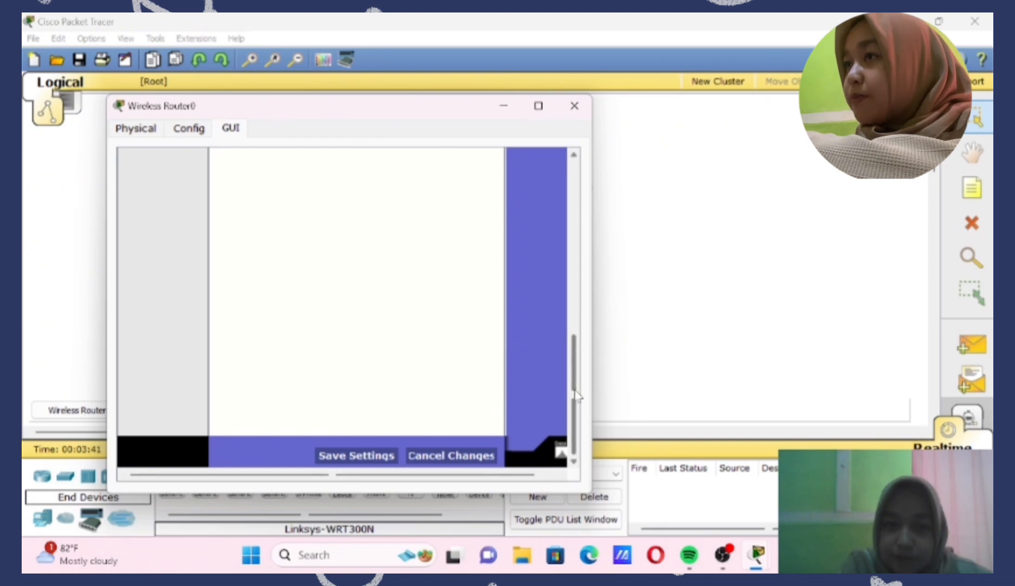
Set the router's LAN IP address to 192.168.1.1 in its basic setup, save the settings, and close its device window.
left_click_drag(578, 396, 575, 222)
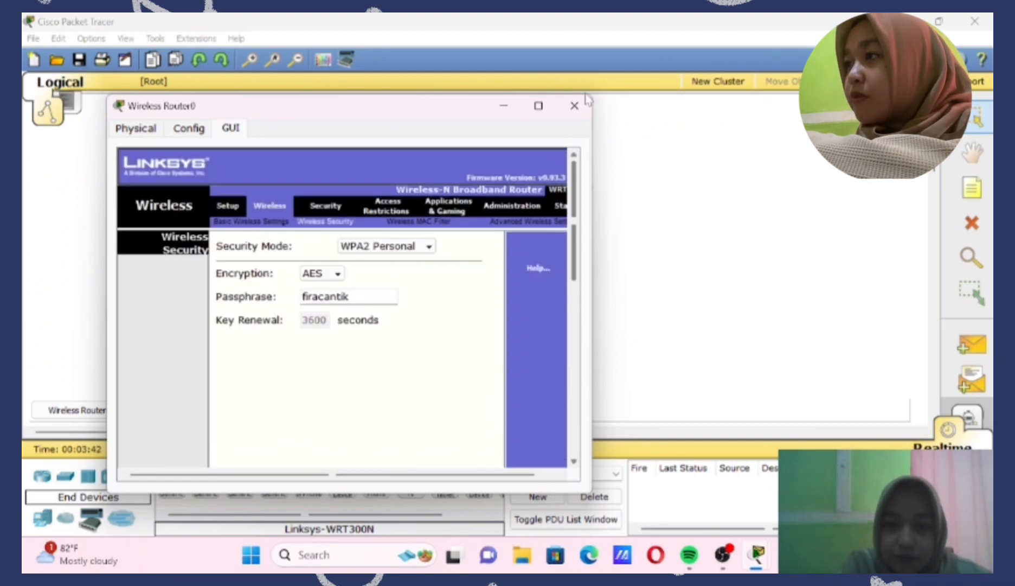
left_click(222, 212)
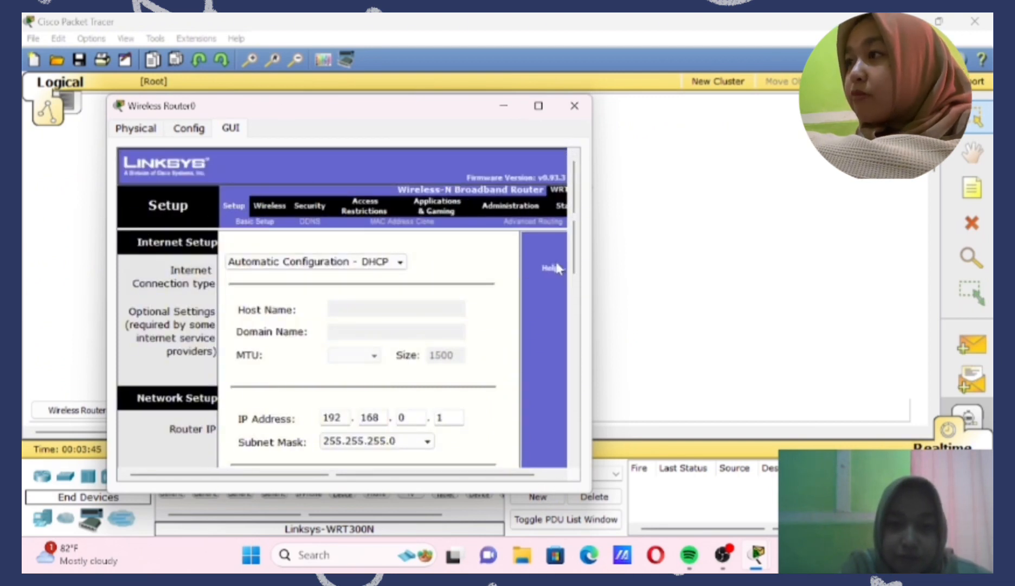
left_click_drag(573, 268, 575, 327)
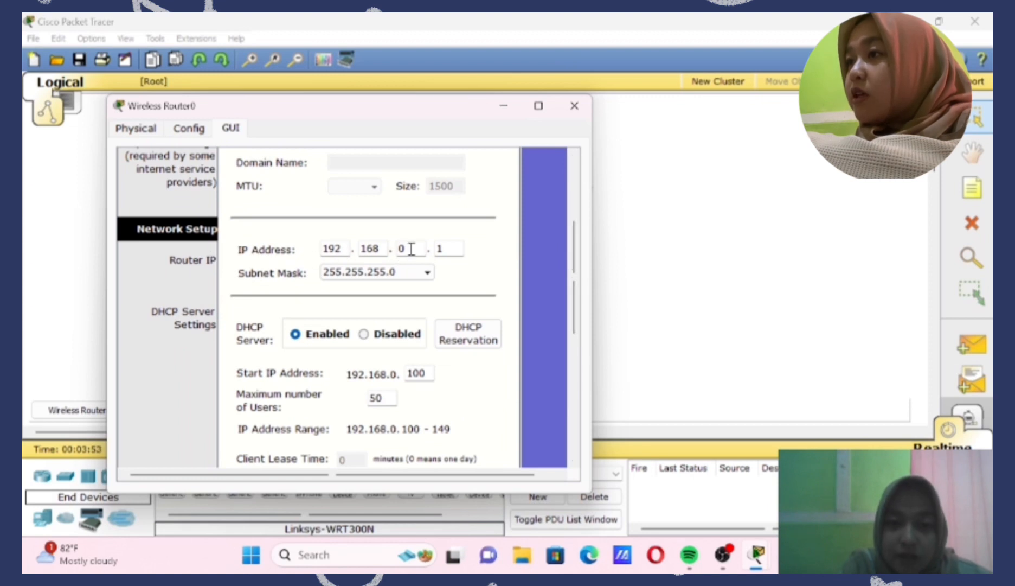
key("BackSpace")
type("1")
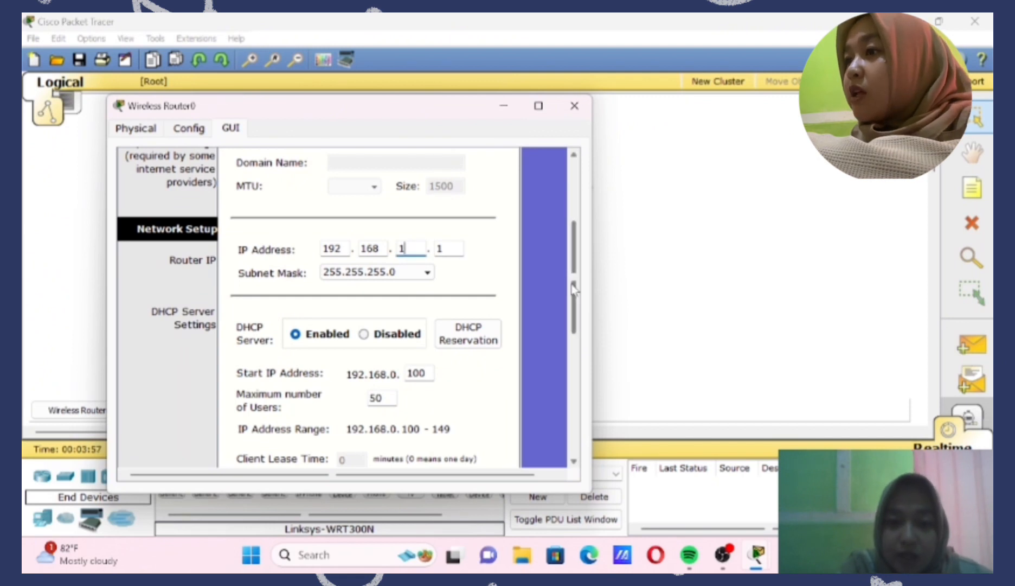
left_click_drag(575, 290, 578, 335)
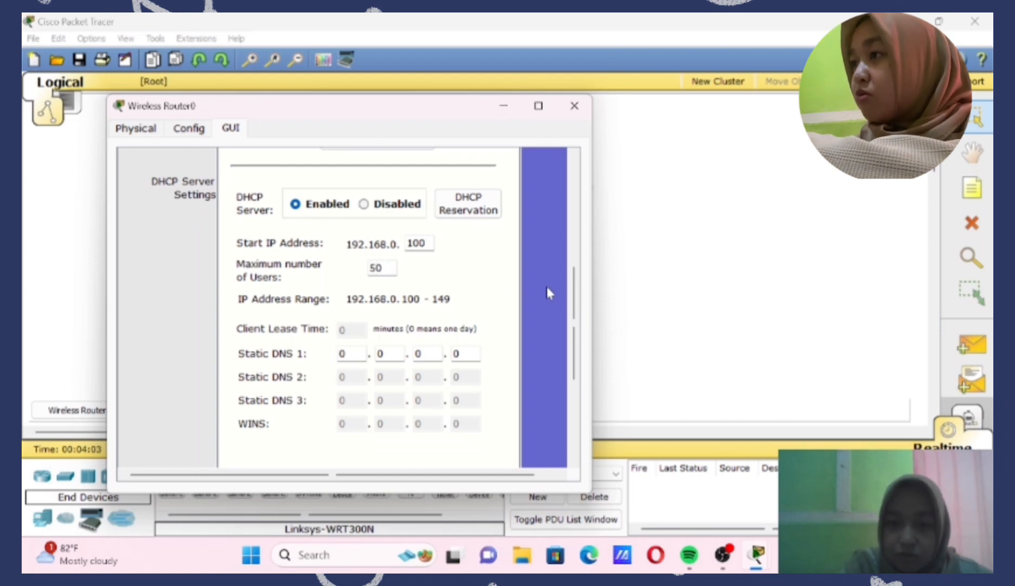
scroll(575, 308, "down", 5)
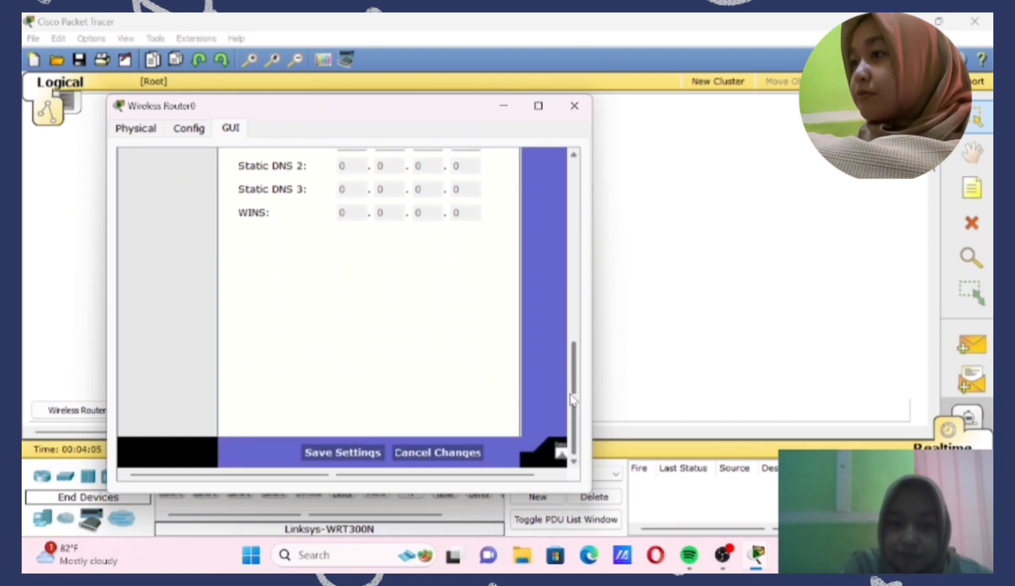
scroll(552, 226, "up", 15)
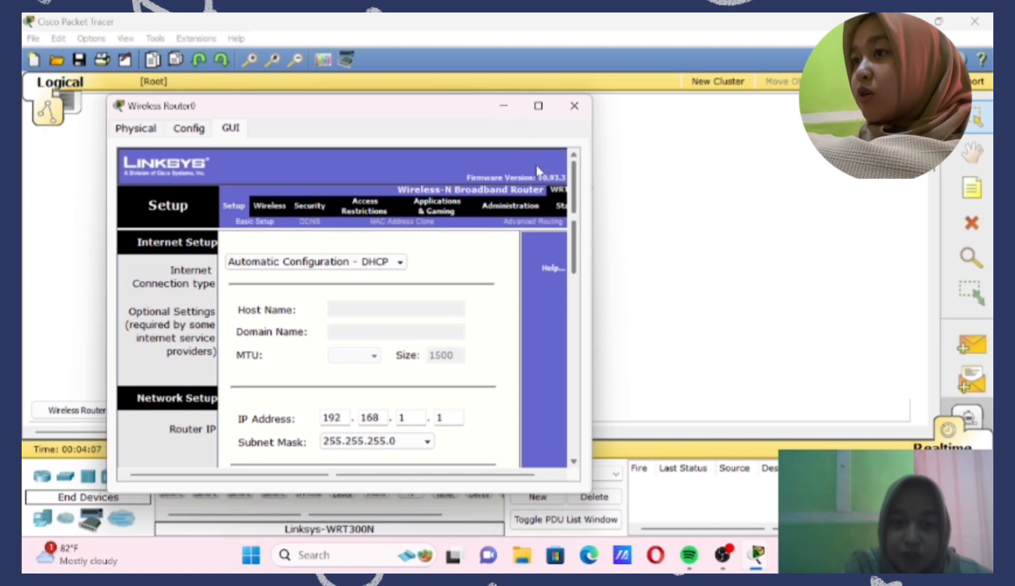
scroll(577, 253, "down", 10)
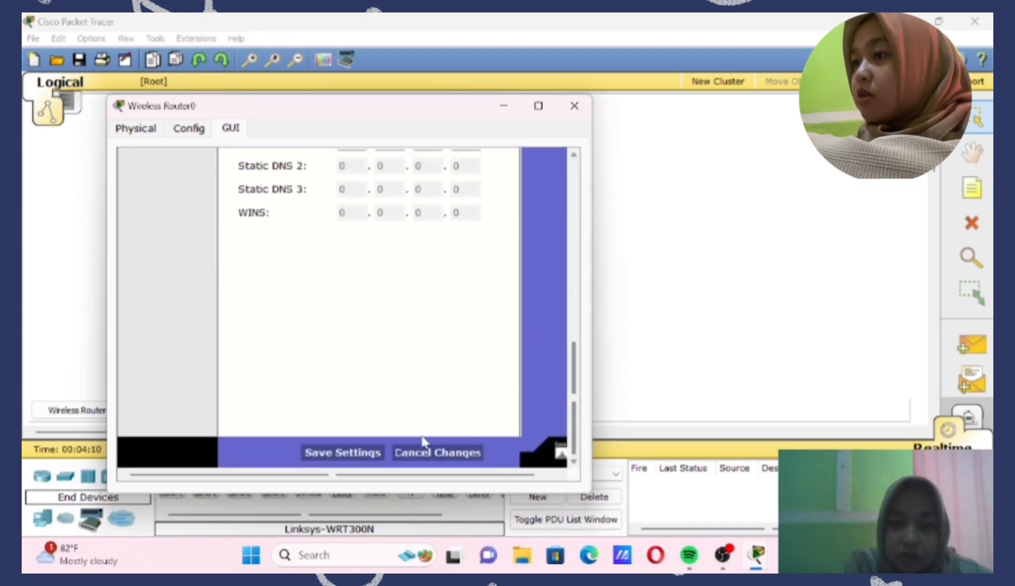
left_click(372, 456)
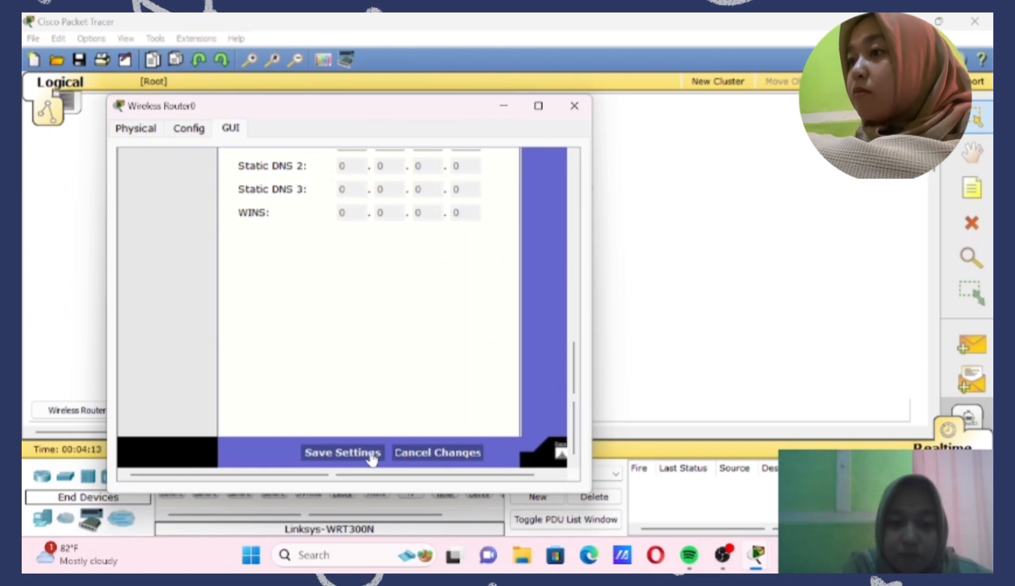
left_click(575, 106)
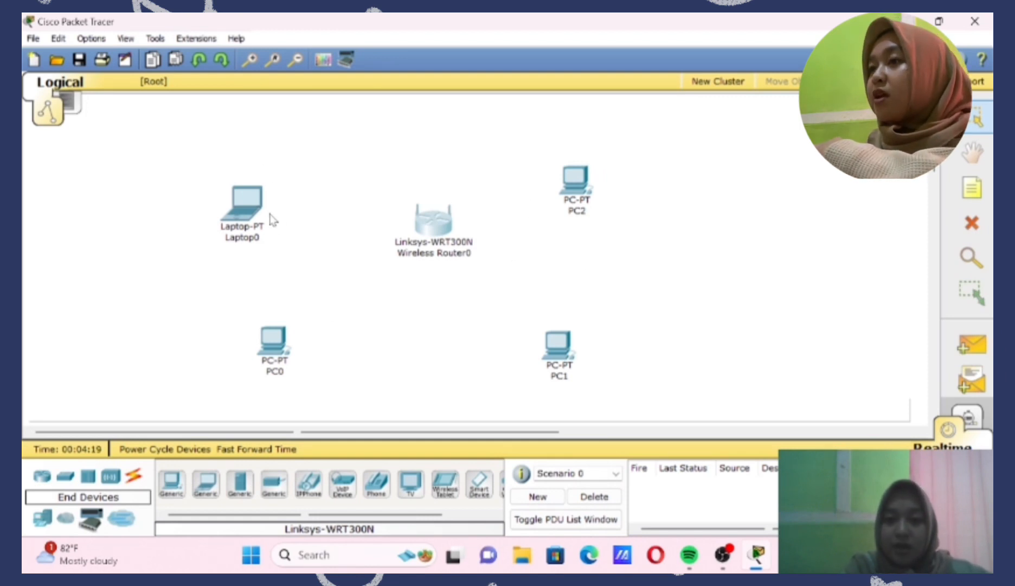
Open Laptop0's PC Wireless utility and refresh its list of available wireless networks.
left_click(248, 228)
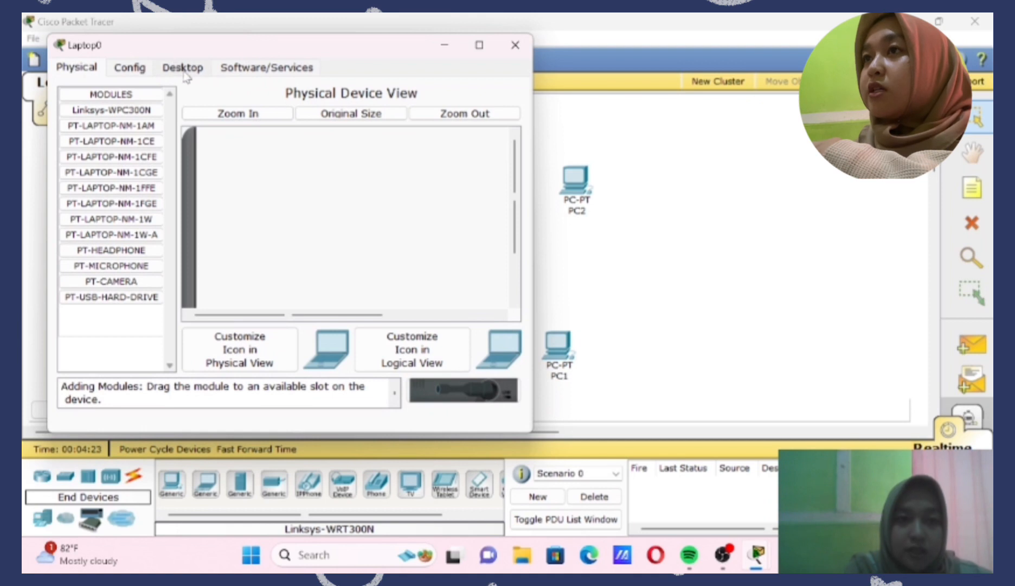
left_click(142, 67)
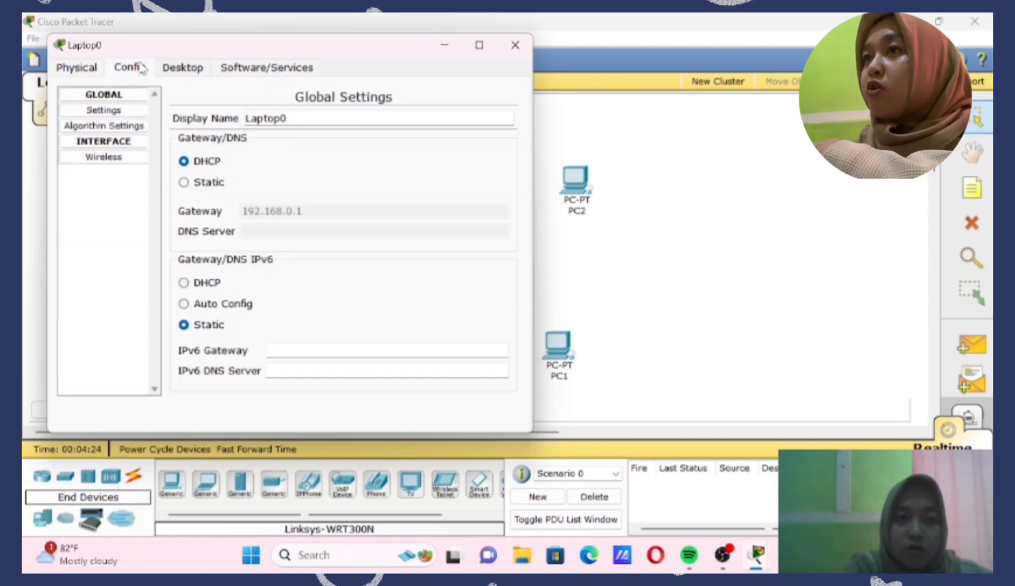
left_click(168, 69)
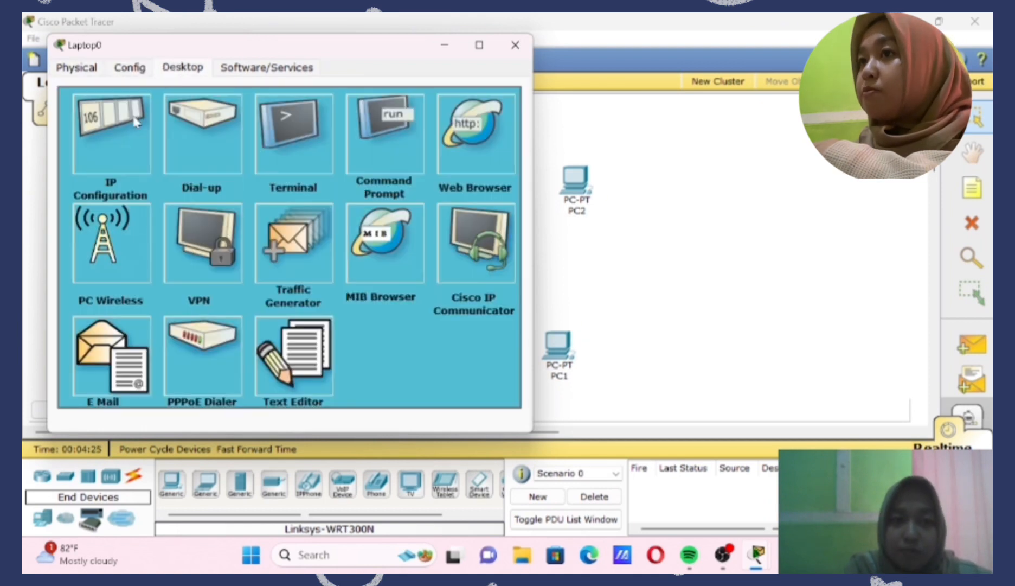
left_click(106, 249)
left_click(188, 186)
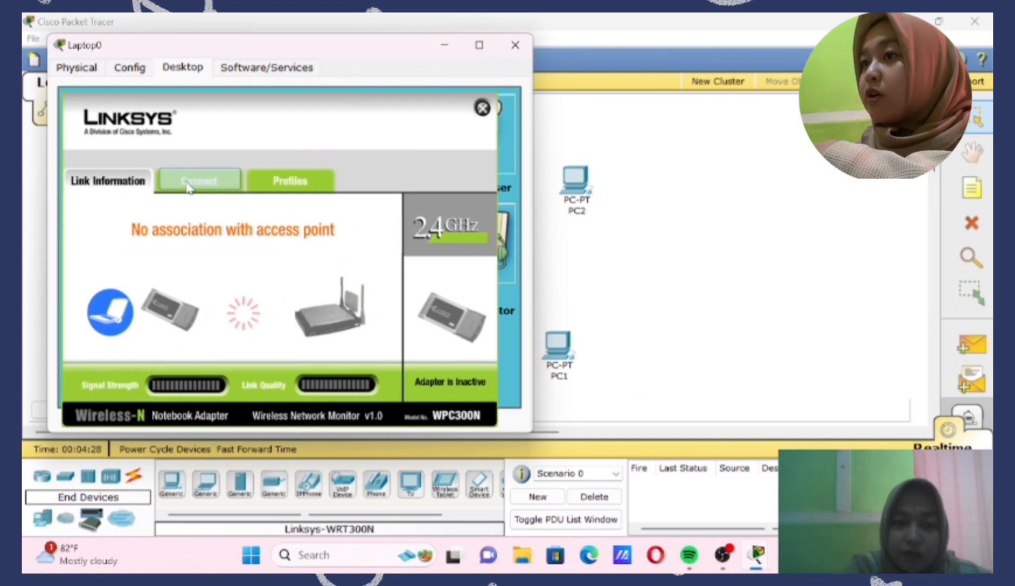
left_click(285, 347)
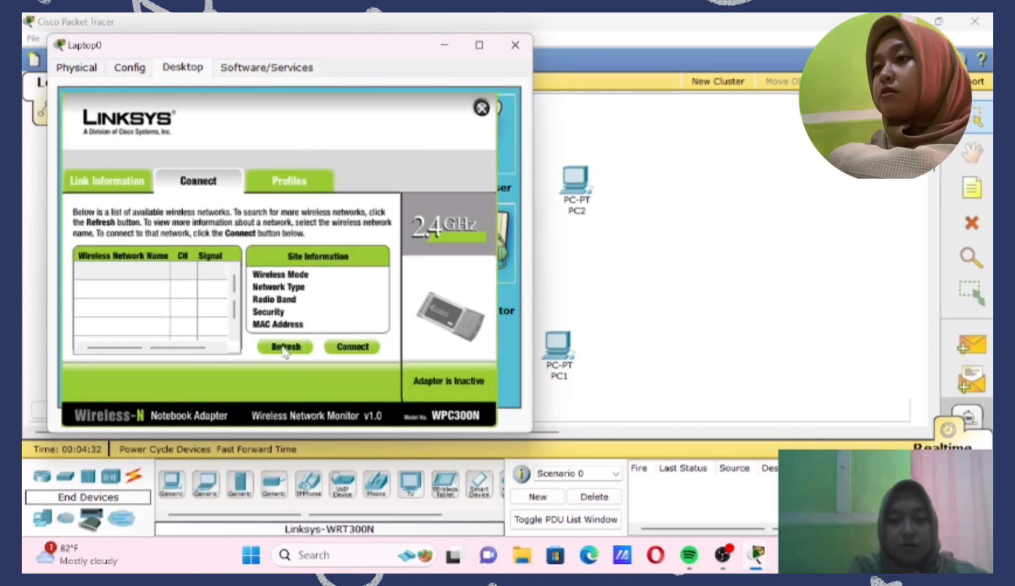
left_click(285, 347)
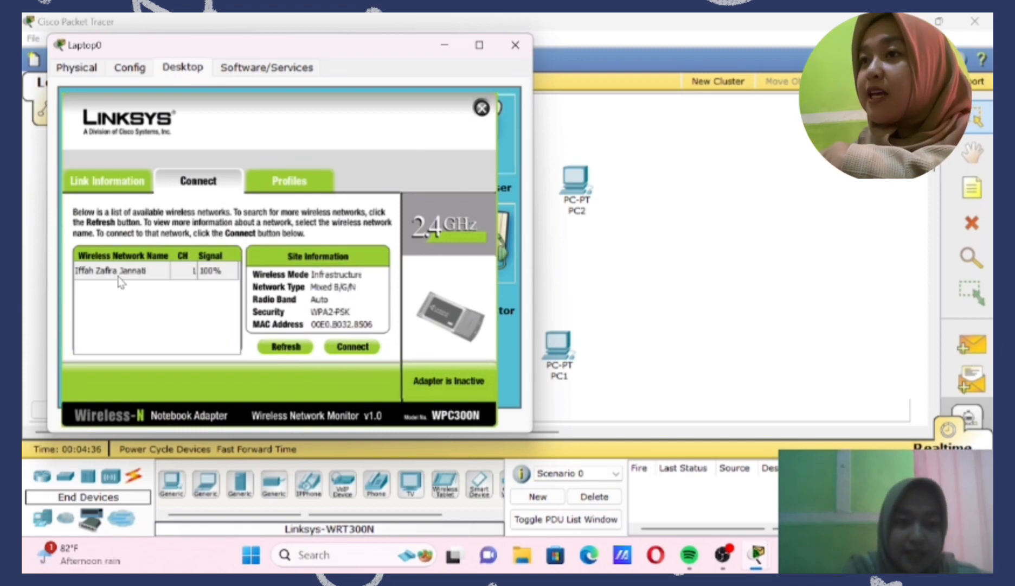
Connect Laptop0 to the router's WPA2-Personal network by entering the pre-shared key, and close its device window.
left_click(353, 347)
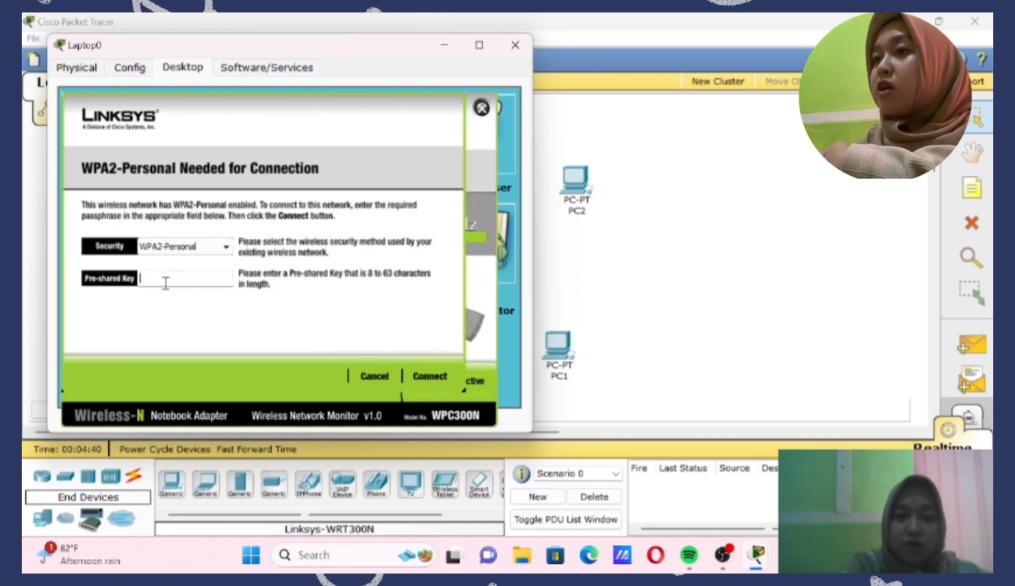
type("f")
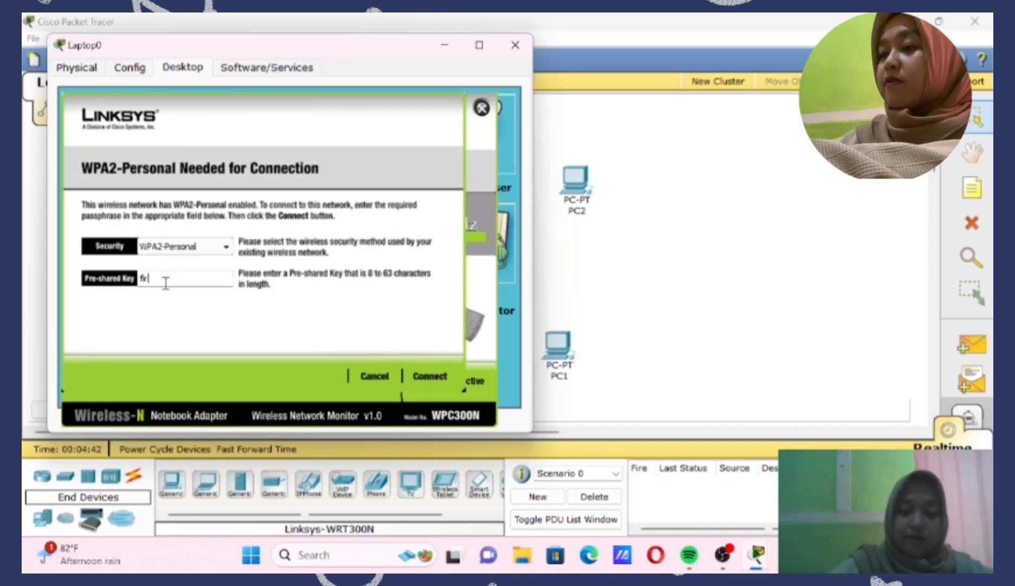
type("iracnat")
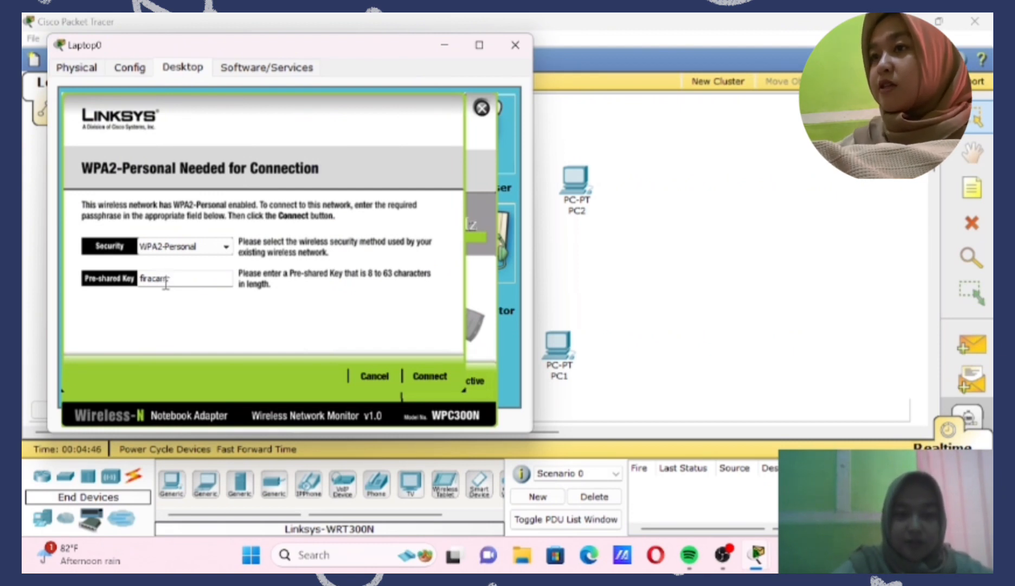
left_click(430, 378)
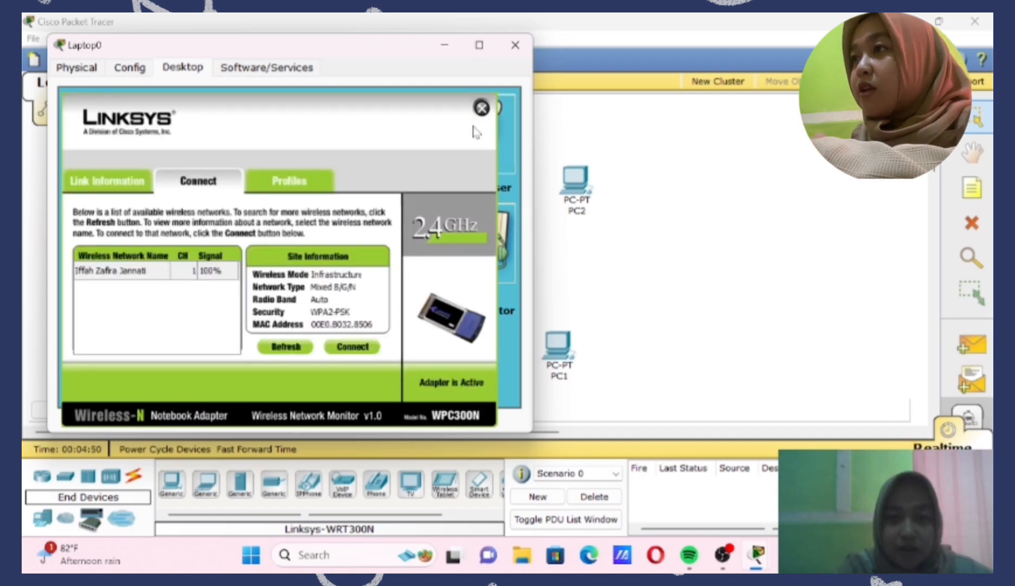
left_click(482, 107)
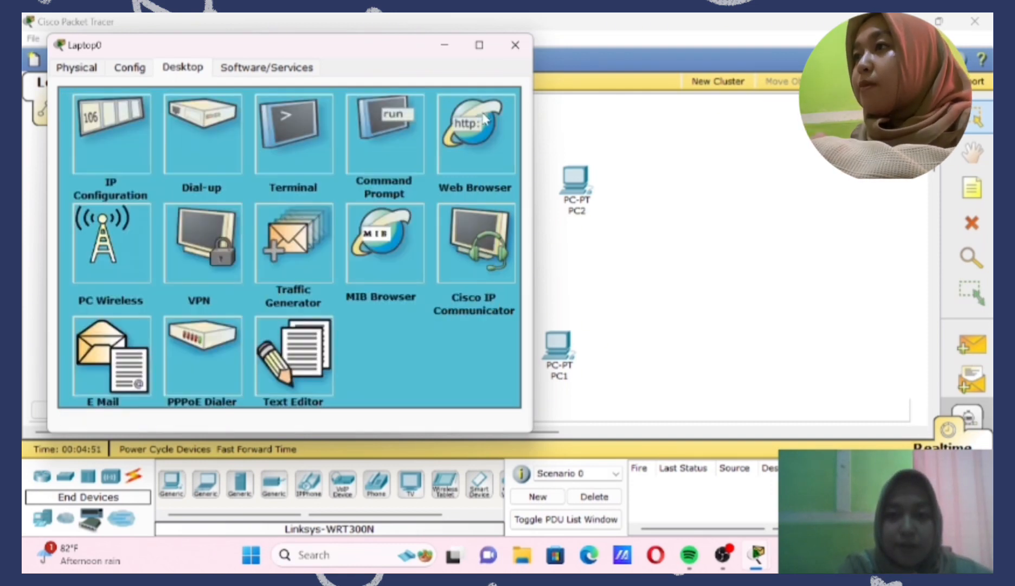
left_click(515, 47)
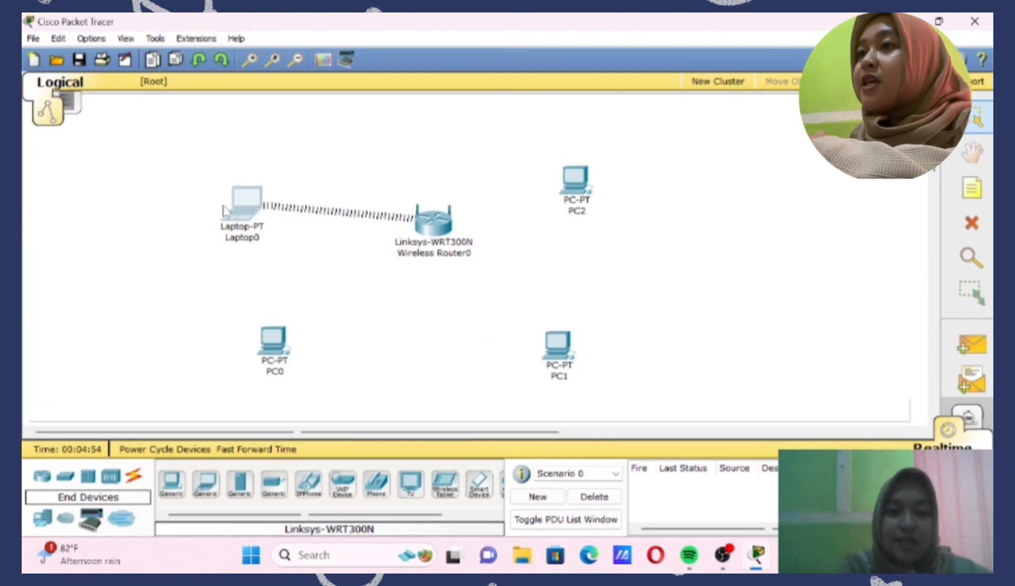
Open PC0's PC Wireless utility and refresh its list of available wireless networks.
left_click(275, 340)
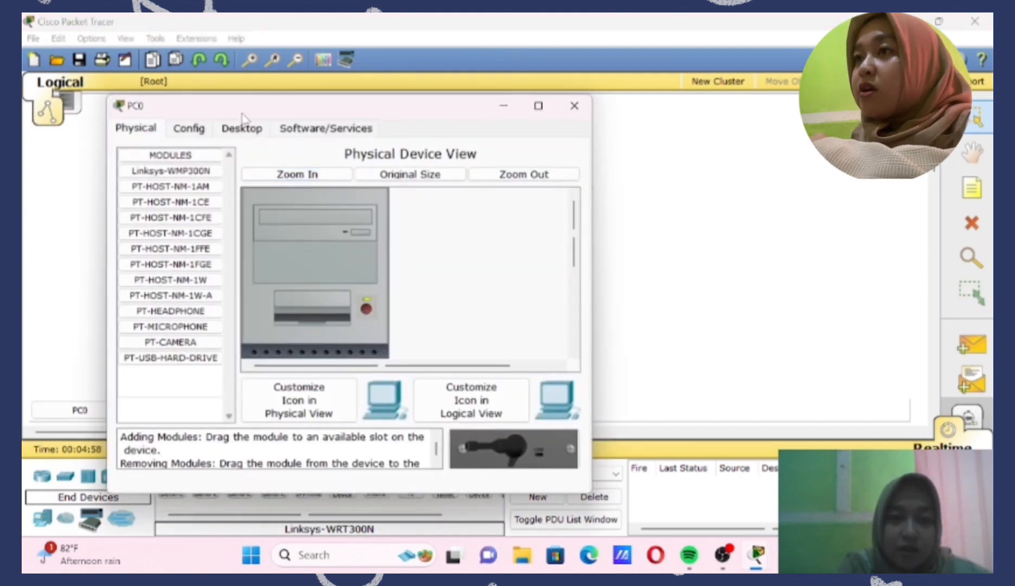
left_click(245, 129)
left_click(185, 298)
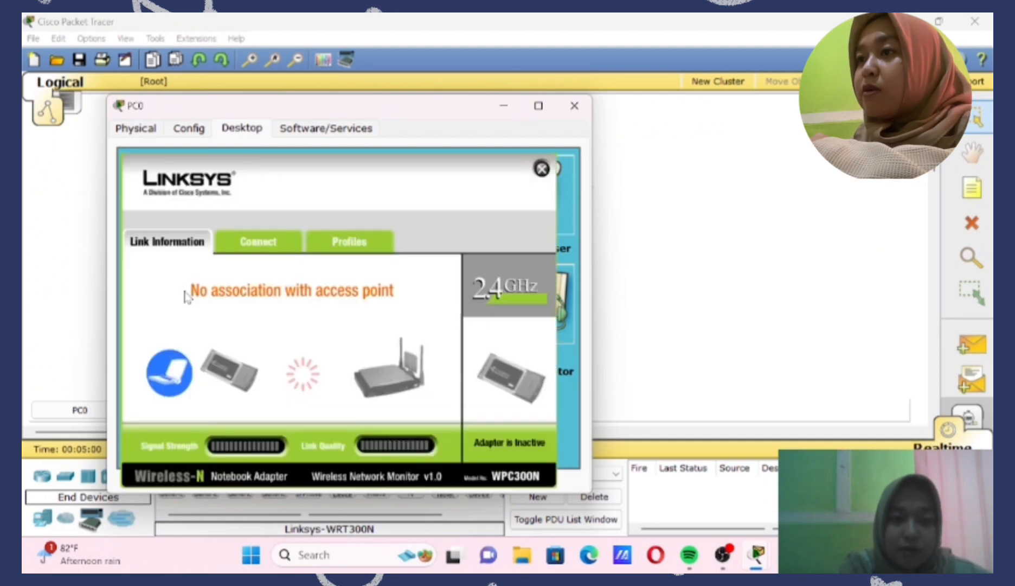
left_click(247, 251)
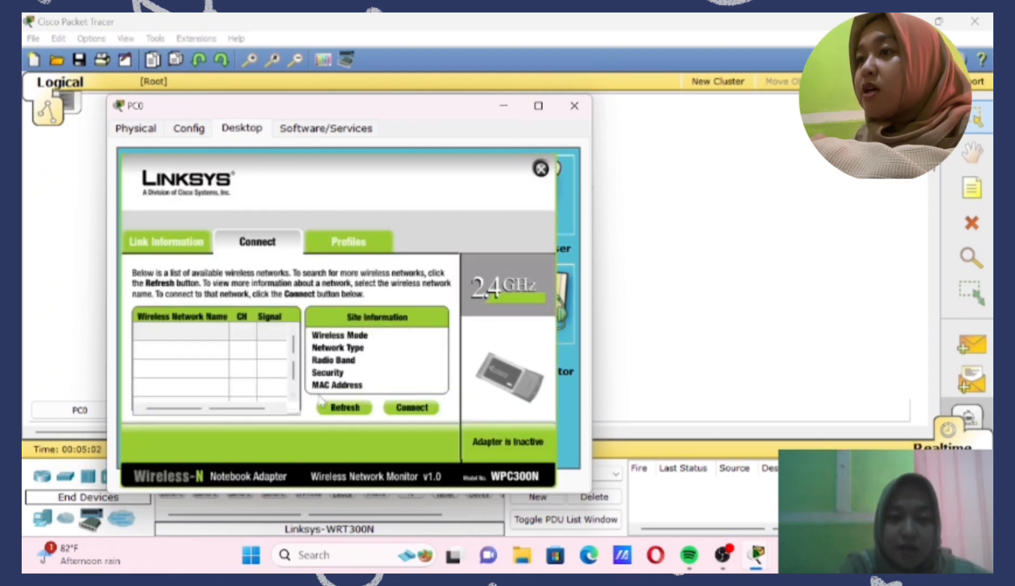
left_click(362, 411)
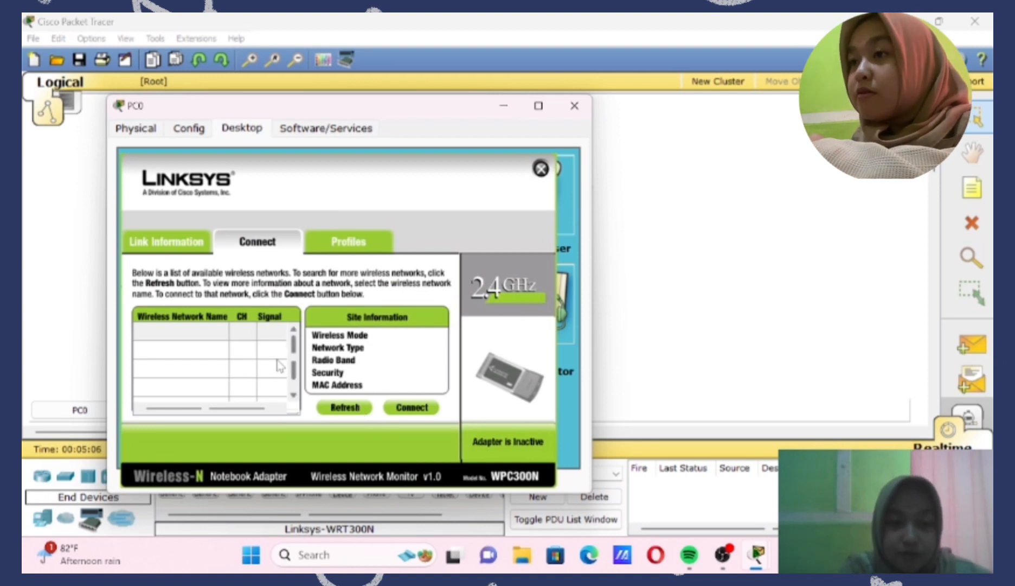
Connect PC0 to the router's WPA2-Personal network by entering the pre-shared key, and close its device window.
left_click(399, 409)
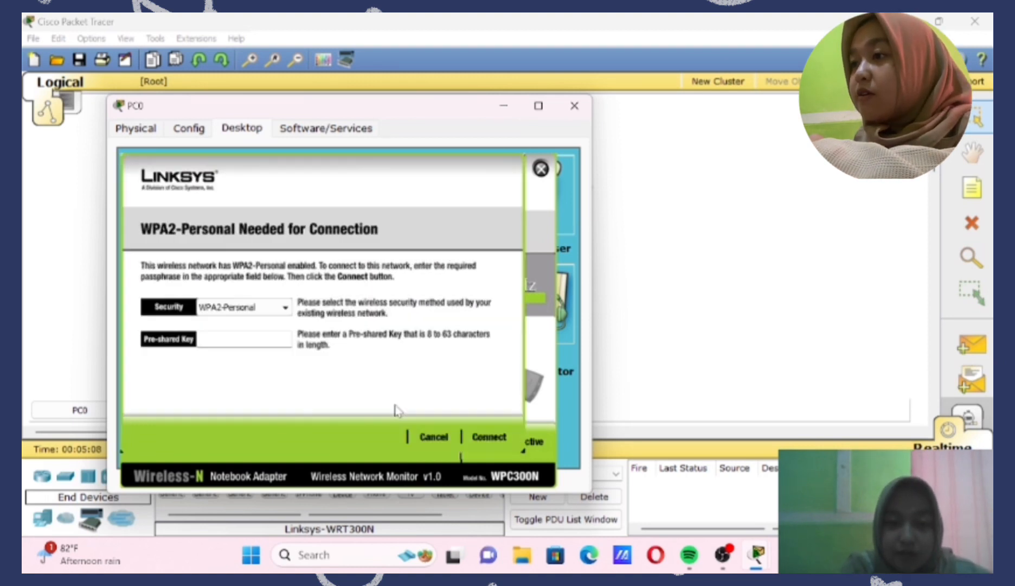
type("fira")
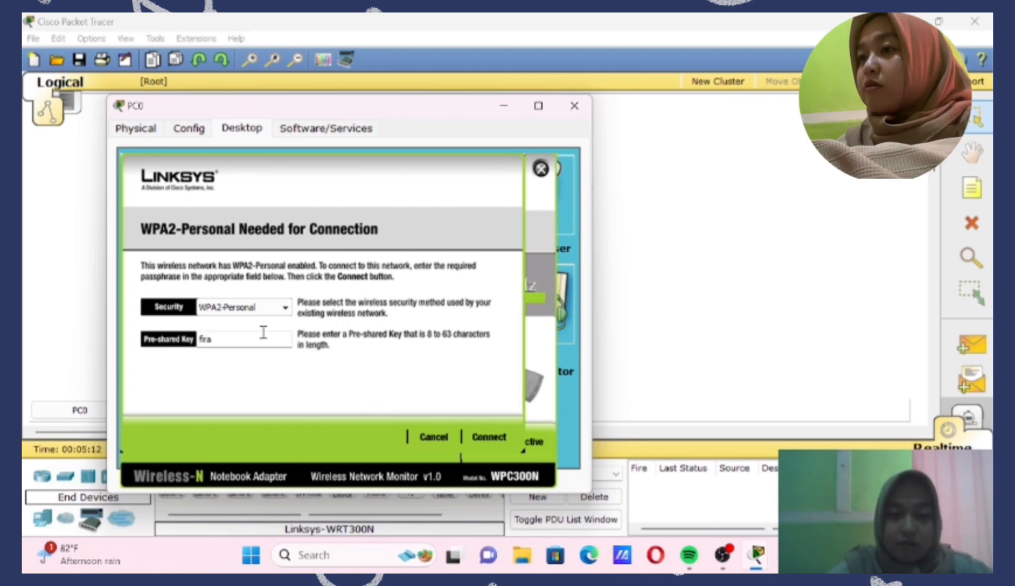
type("cantik")
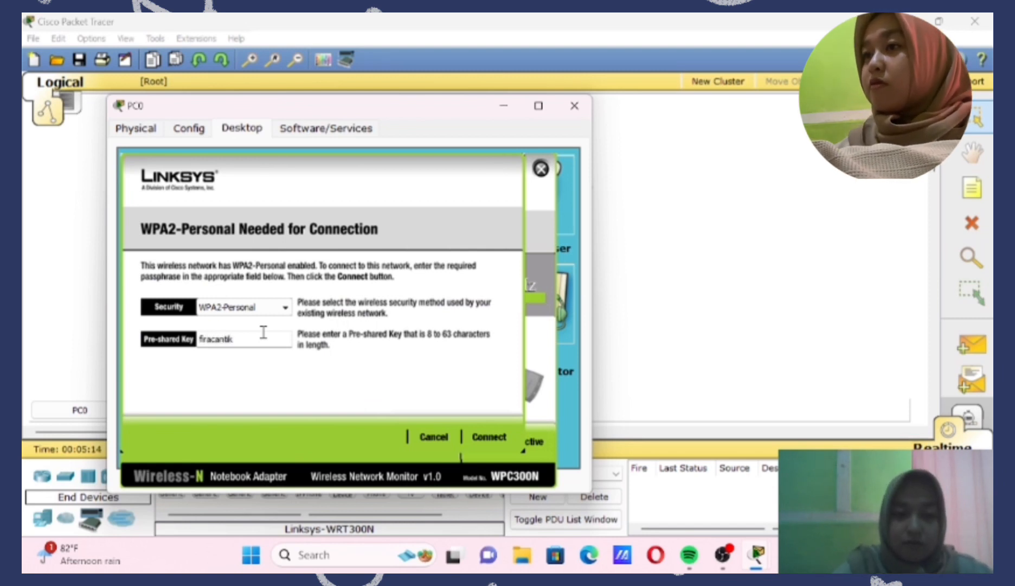
left_click(489, 439)
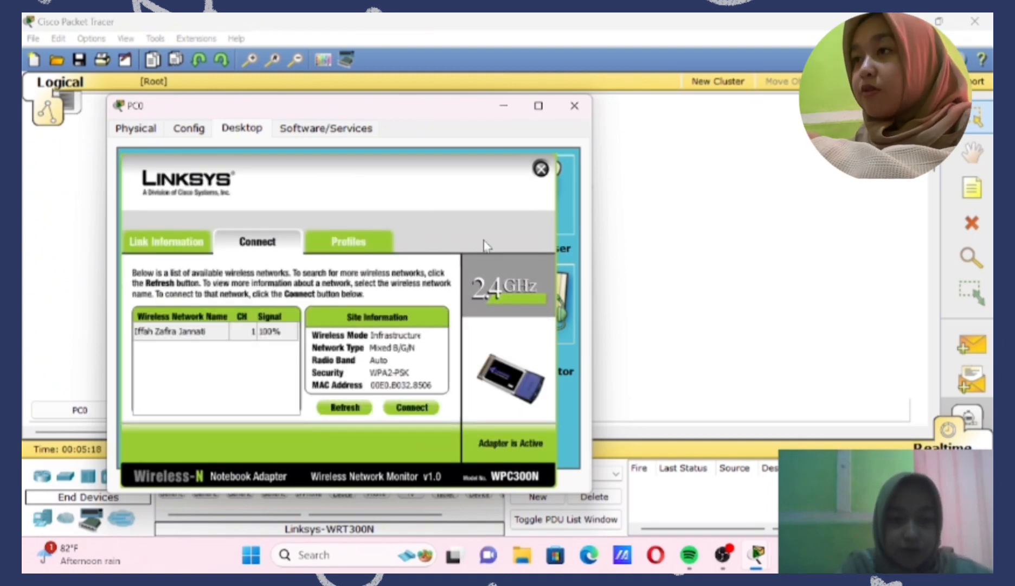
left_click(541, 169)
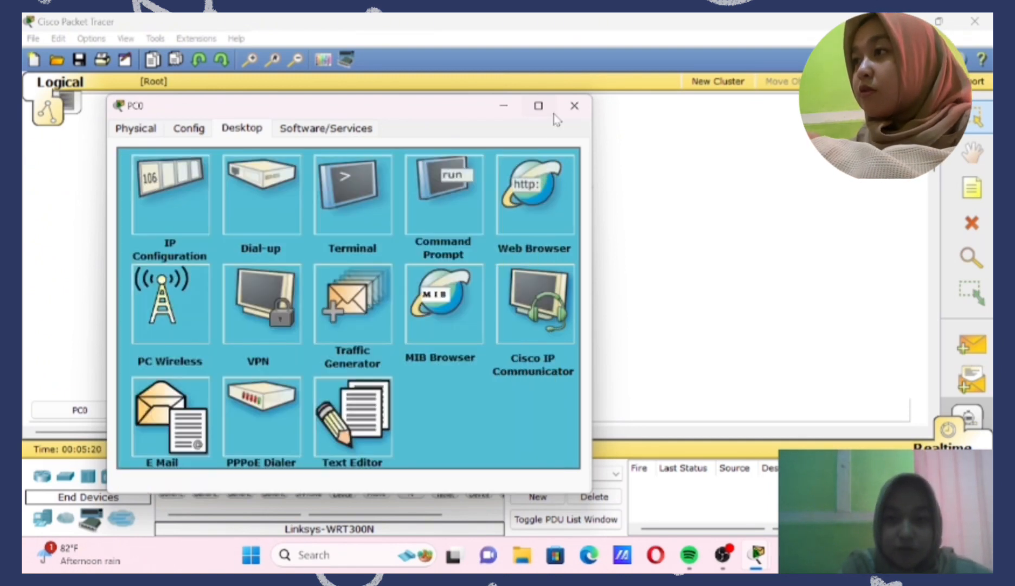
left_click(574, 105)
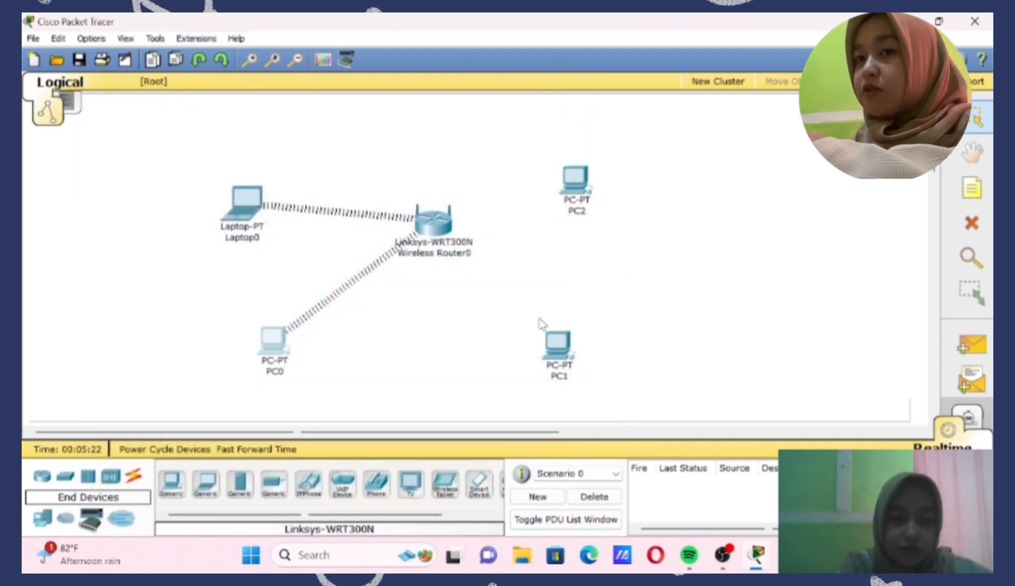
Open PC1's PC Wireless utility and refresh its list of available wireless networks.
left_click(563, 362)
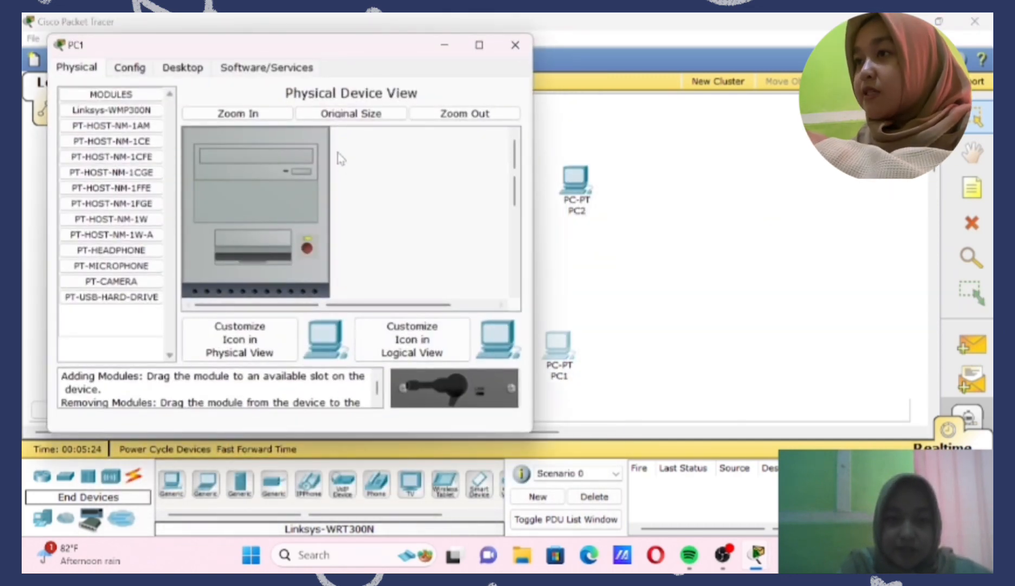
left_click(195, 70)
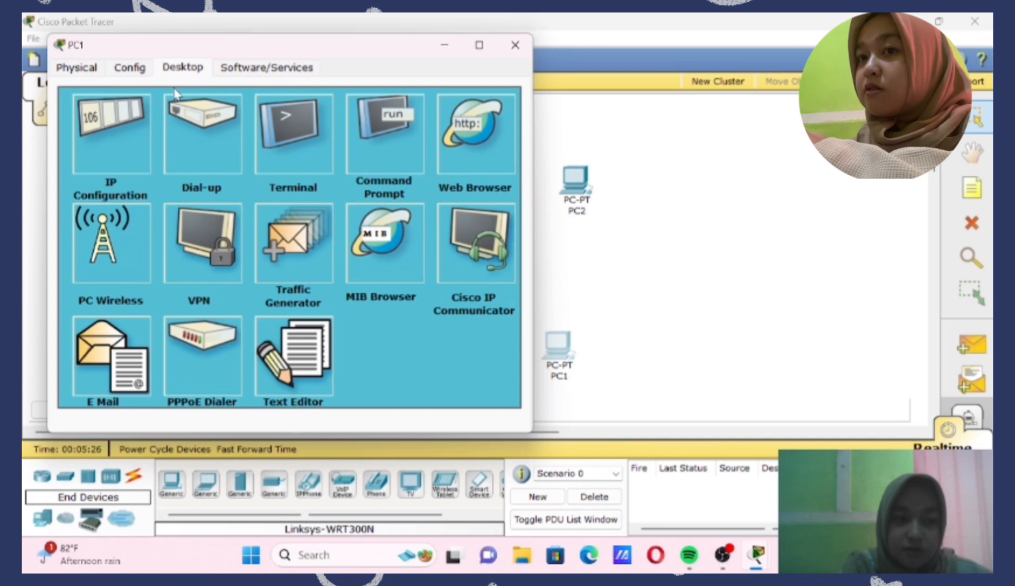
left_click(113, 233)
left_click(195, 190)
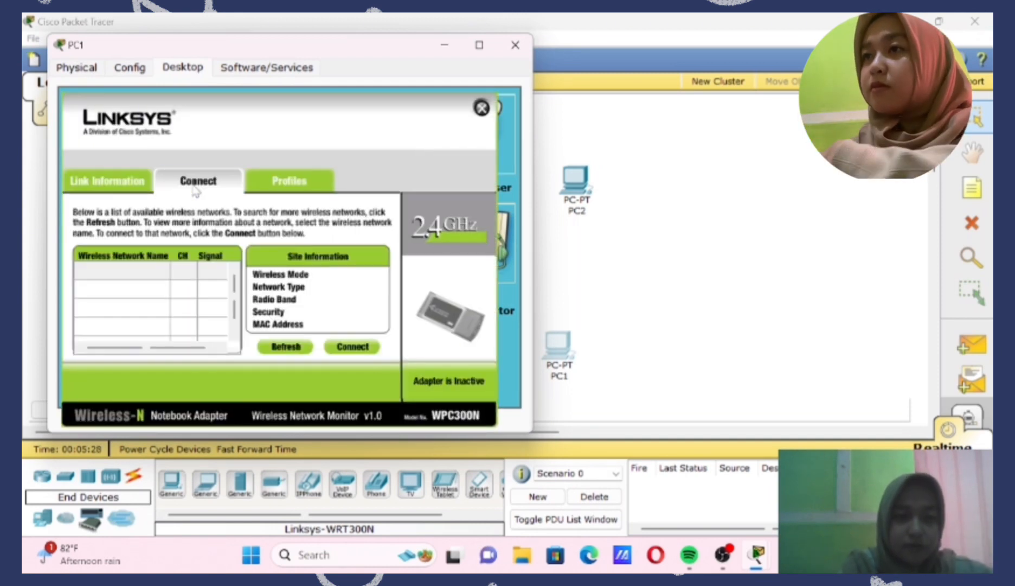
left_click(299, 350)
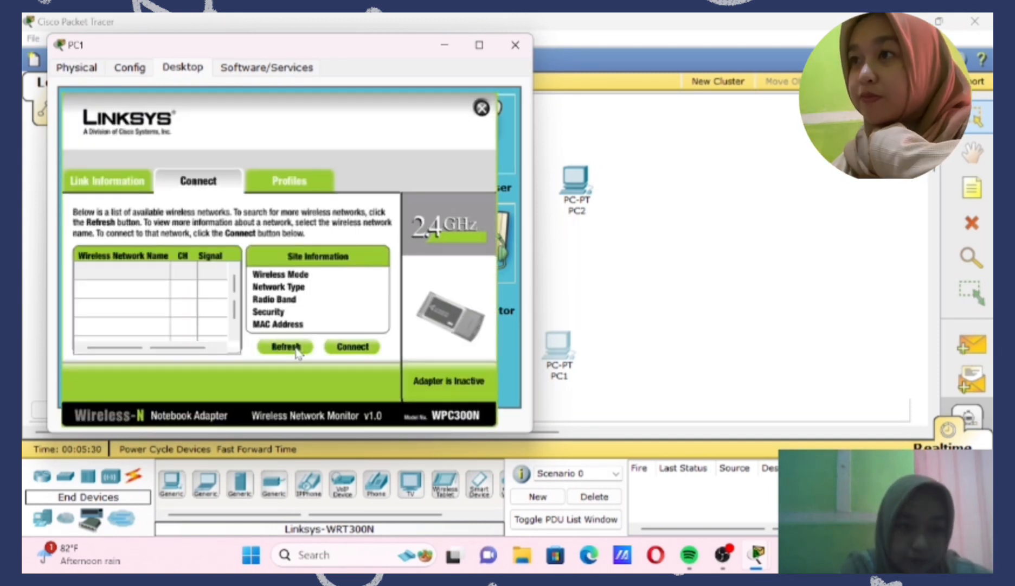
left_click(298, 350)
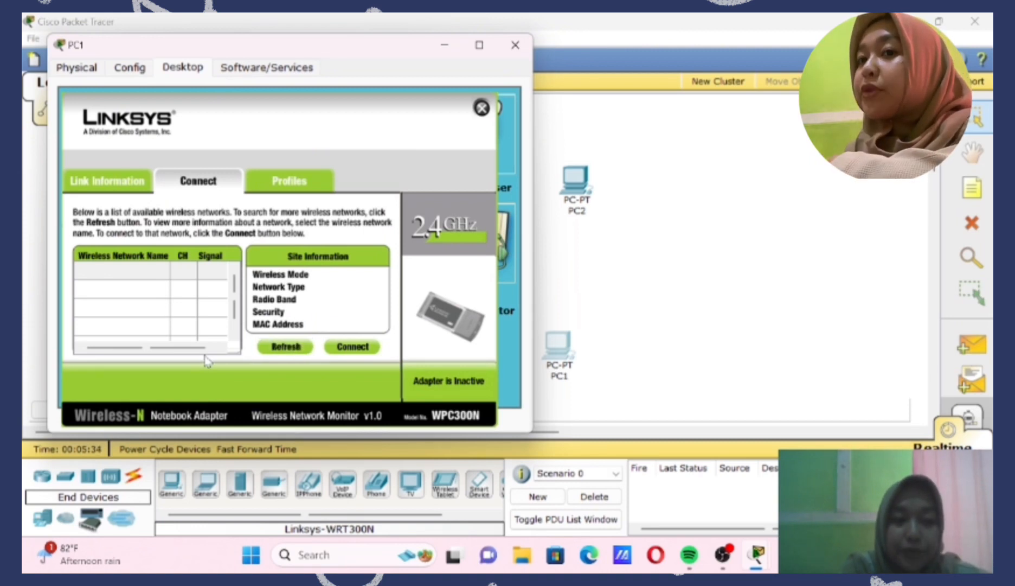
Connect PC1 to the router's WPA2-Personal network by entering the pre-shared key, and close its device window.
left_click(352, 348)
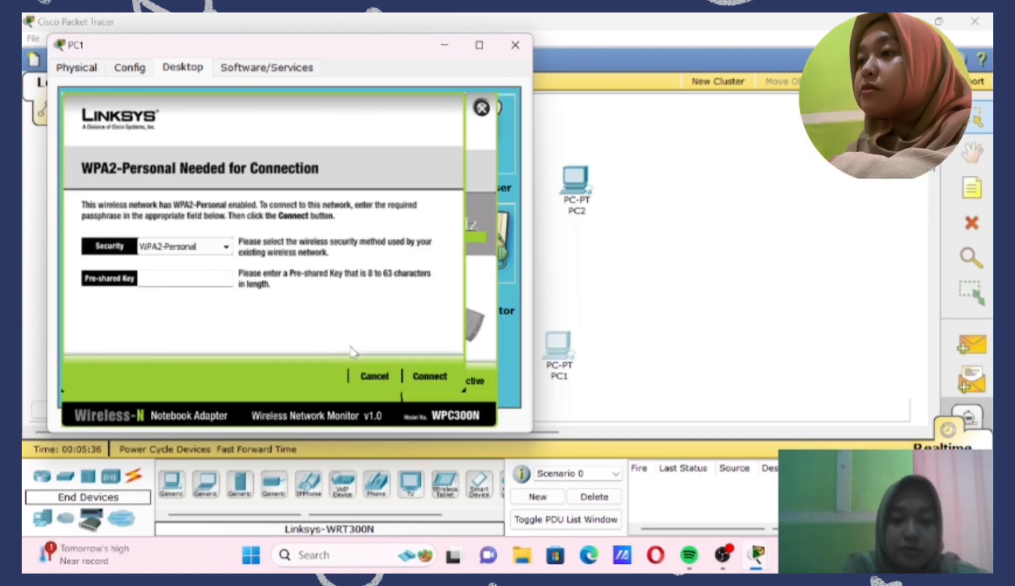
type("firacantik")
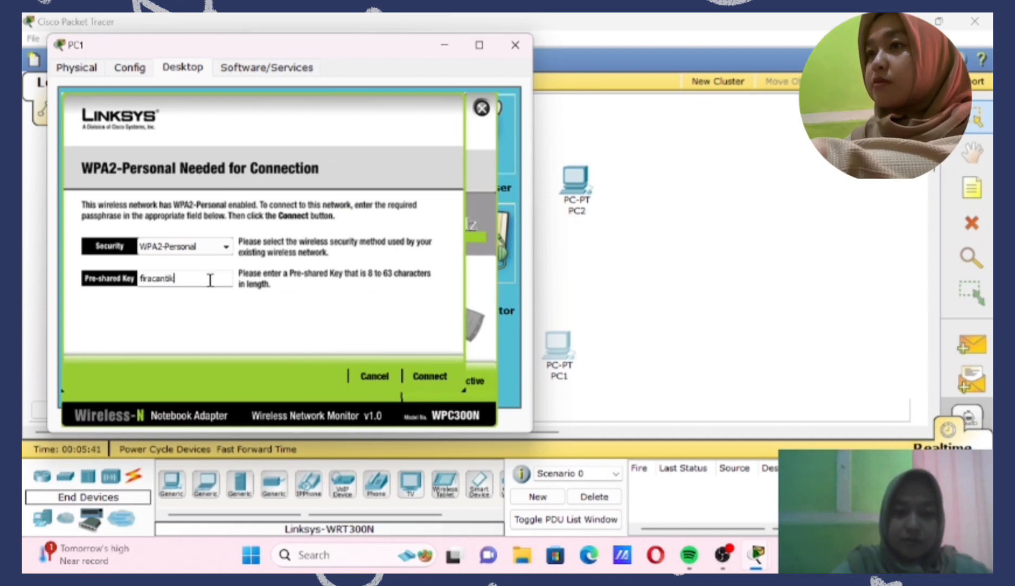
left_click(430, 376)
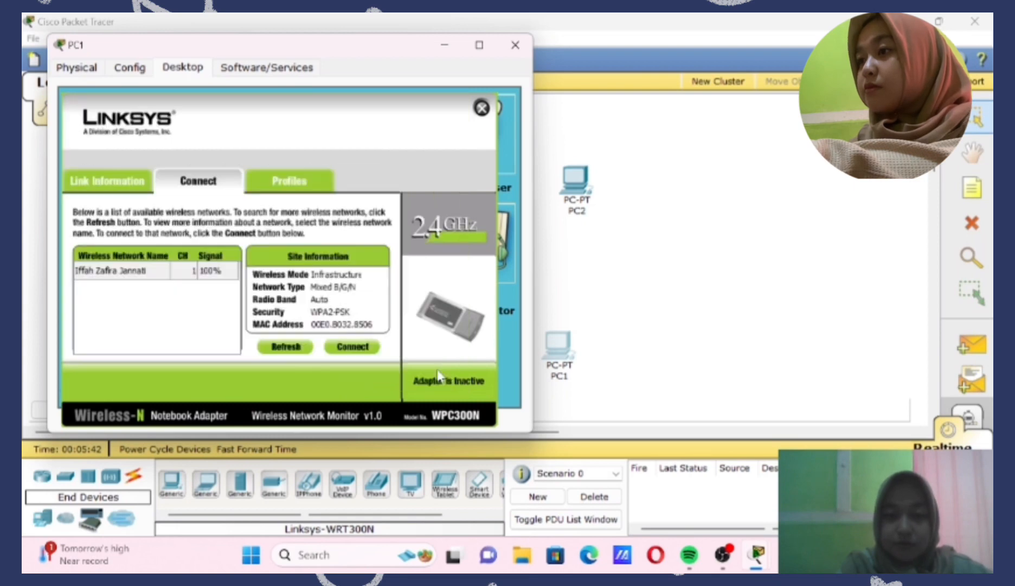
left_click(481, 107)
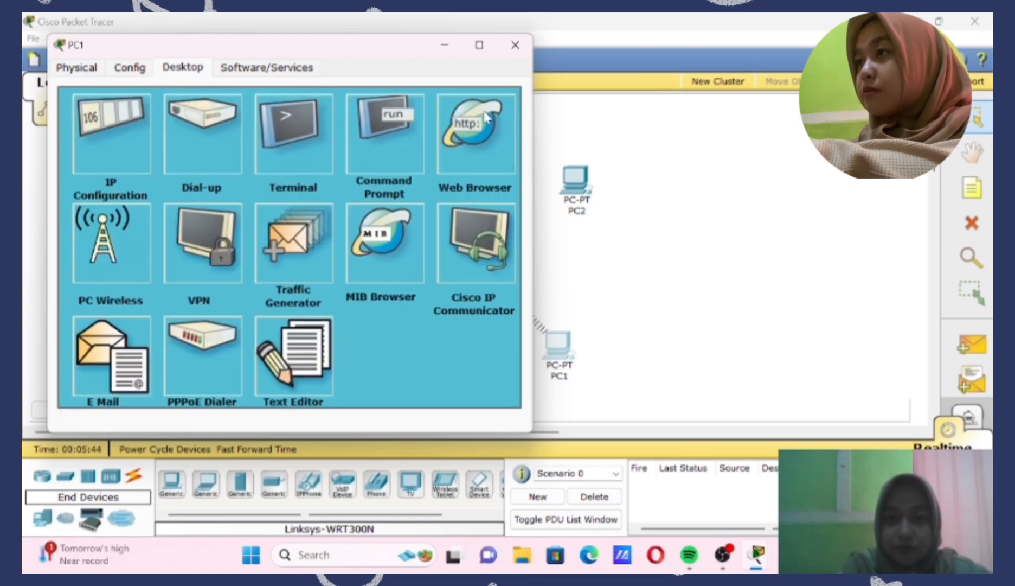
left_click(515, 45)
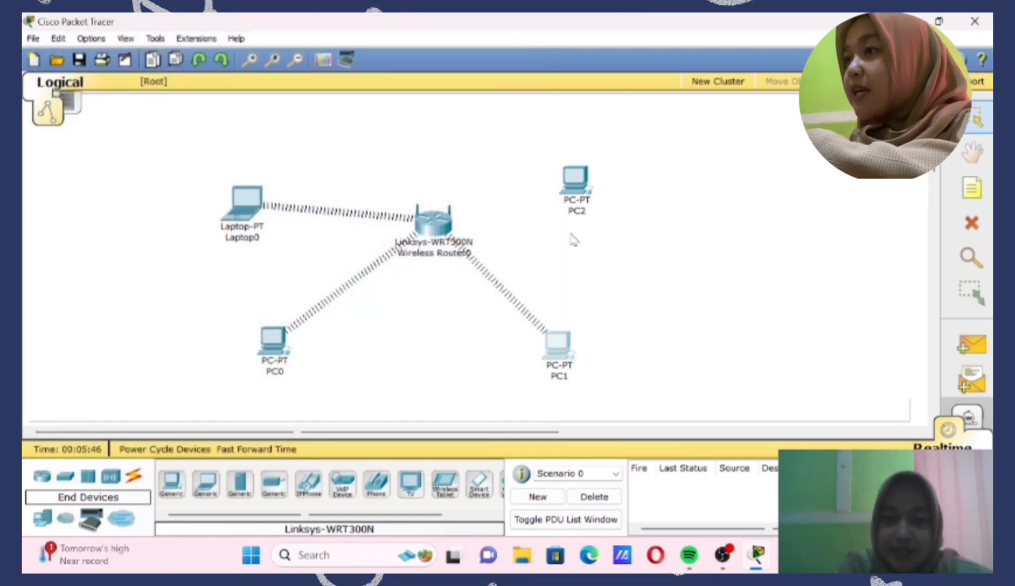
Open PC2's PC Wireless utility and refresh its list of available wireless networks.
left_click(575, 184)
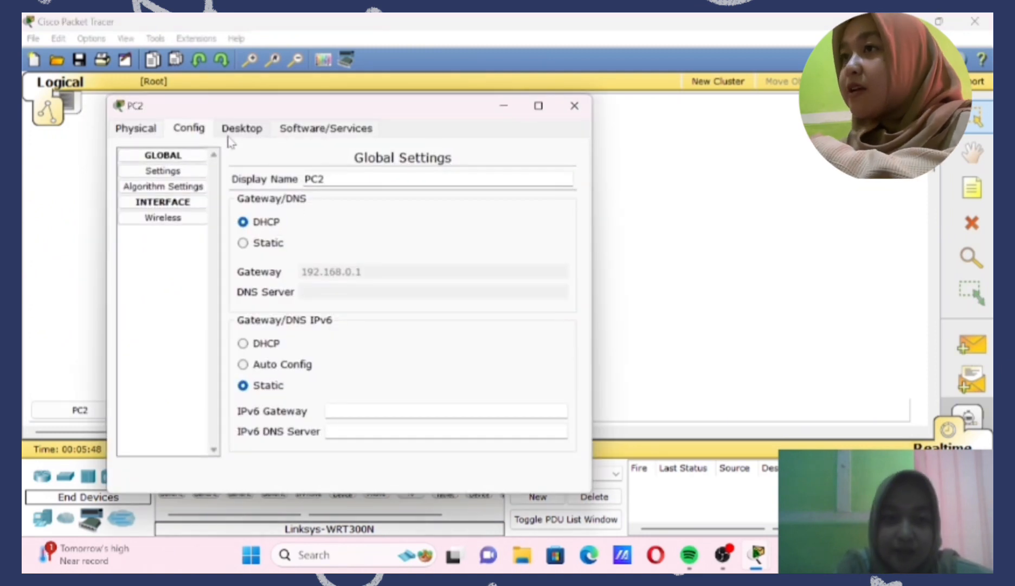
left_click(243, 131)
left_click(169, 347)
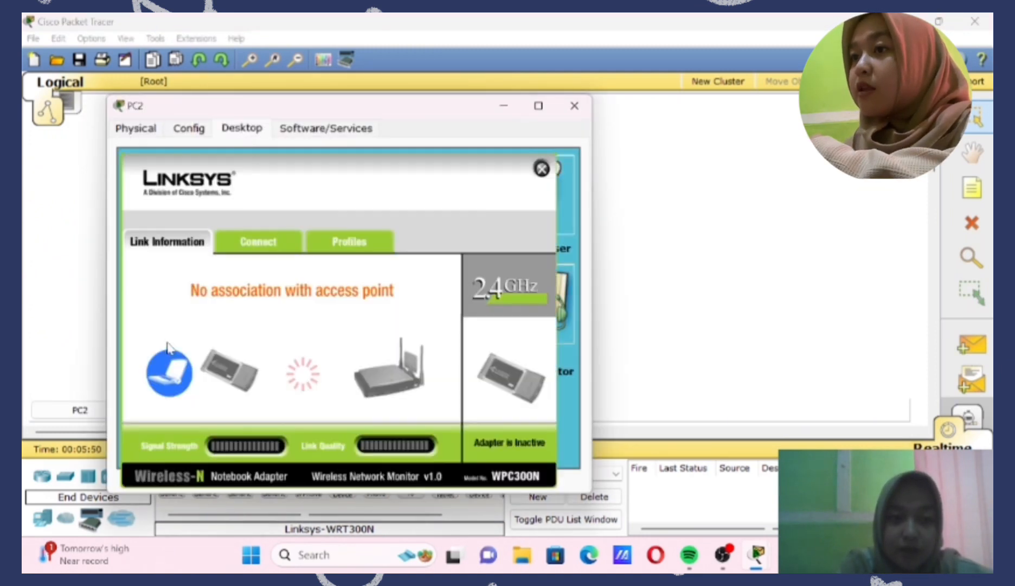
left_click(254, 243)
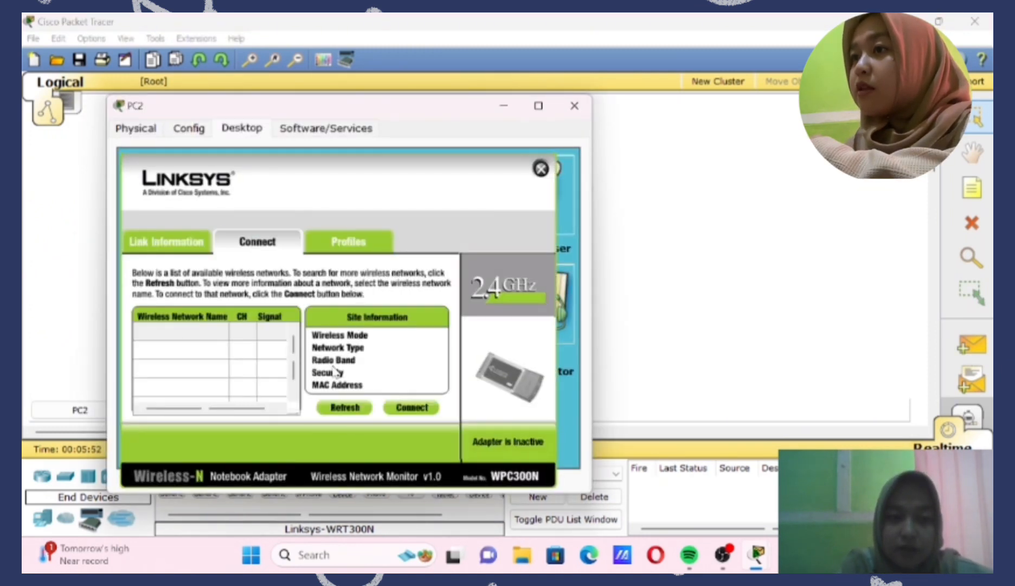
left_click(346, 408)
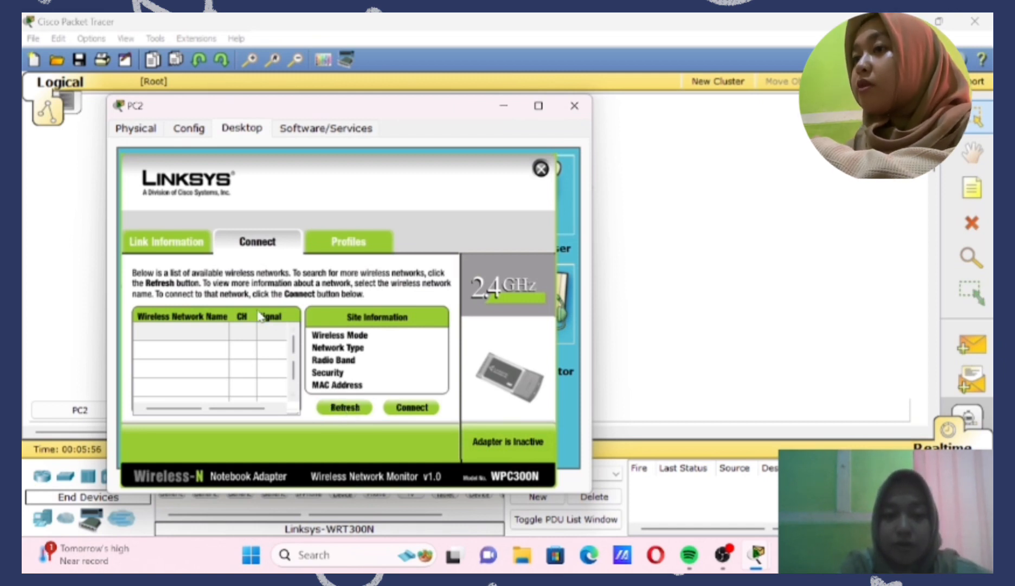
Connect PC2 to the router's WPA2-Personal network by entering the pre-shared key, and close its device window.
left_click(419, 414)
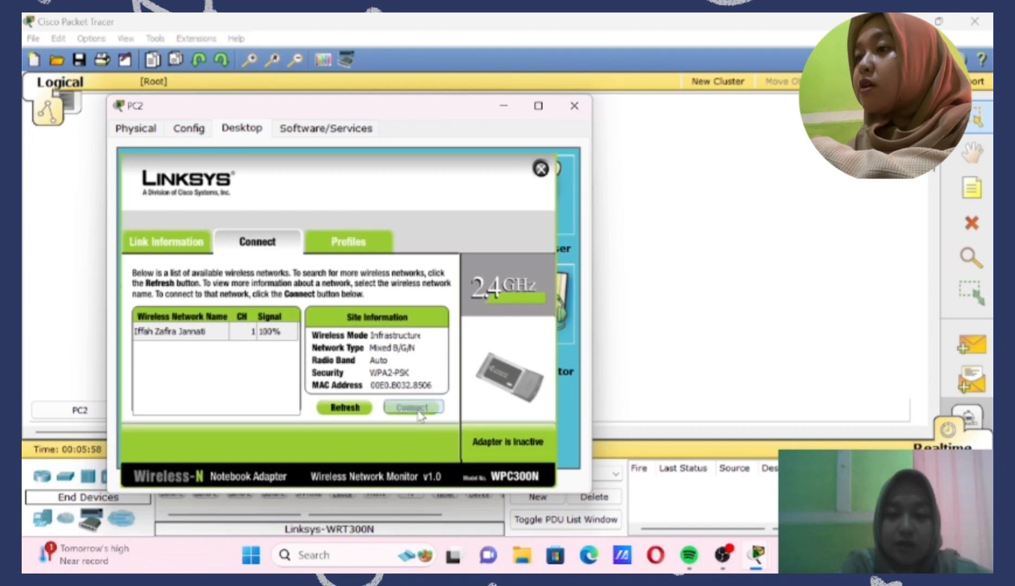
left_click(261, 336)
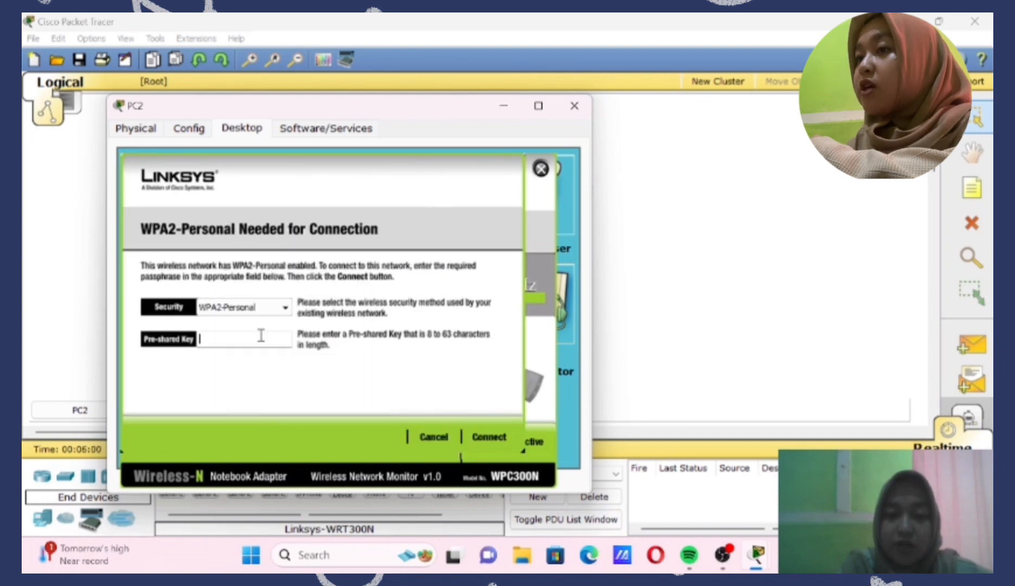
type("firacantik")
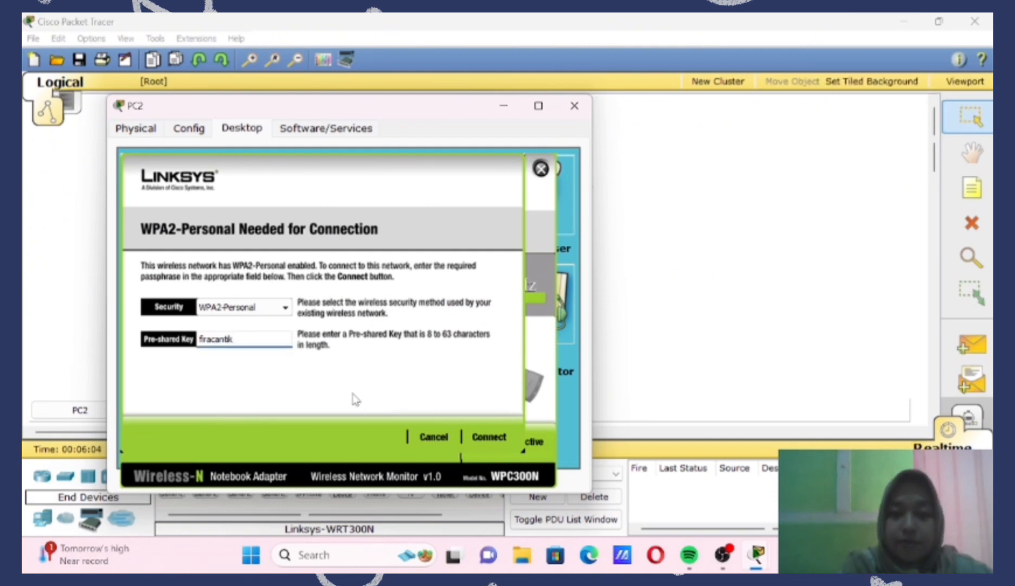
left_click(498, 441)
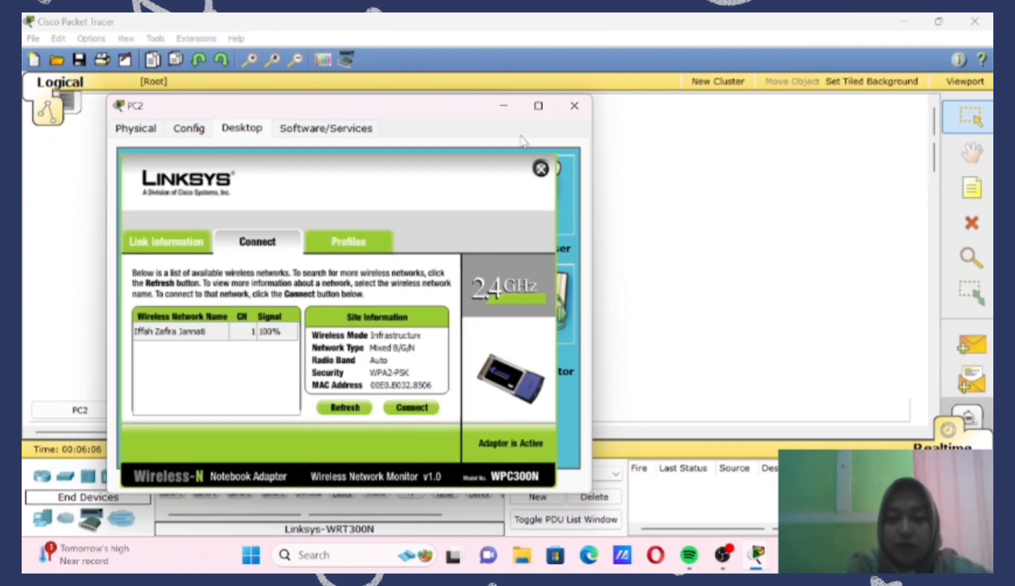
left_click(541, 170)
left_click(575, 106)
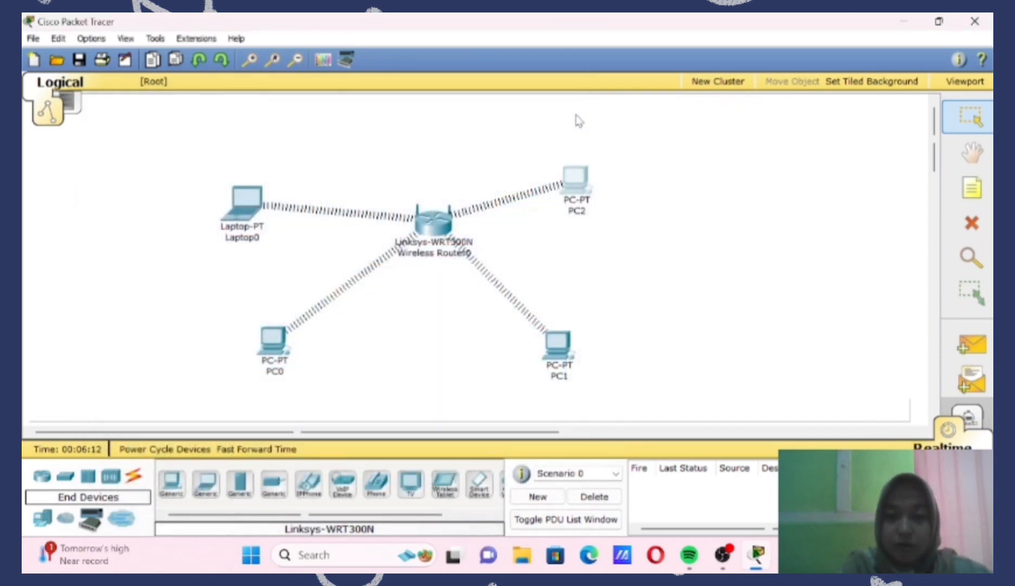
Reposition Laptop0, PC2, PC0 and PC1 slightly so they form a balanced layout around the wireless router.
left_click_drag(257, 201, 277, 175)
left_click_drag(568, 172, 560, 148)
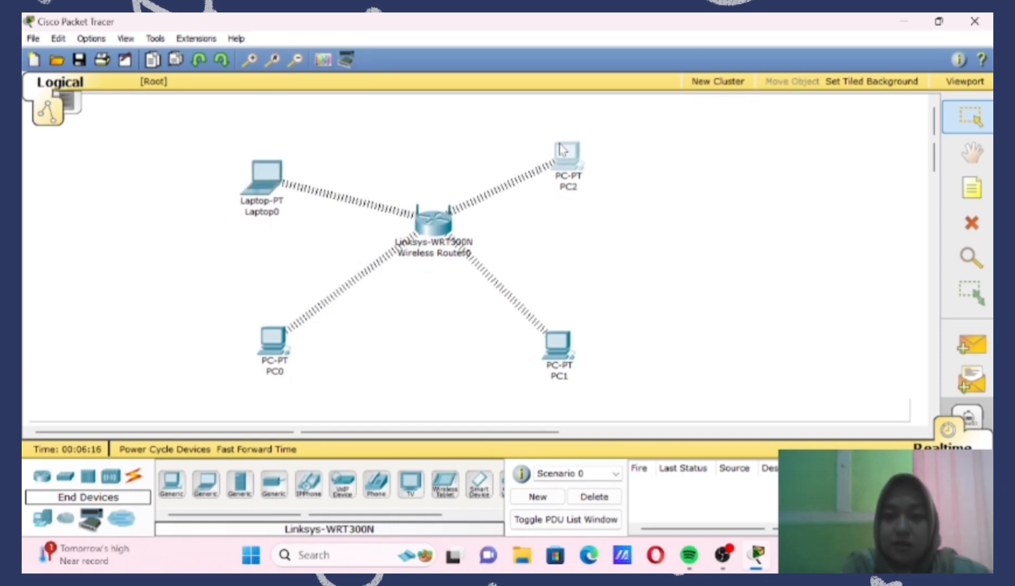
left_click_drag(282, 337, 297, 315)
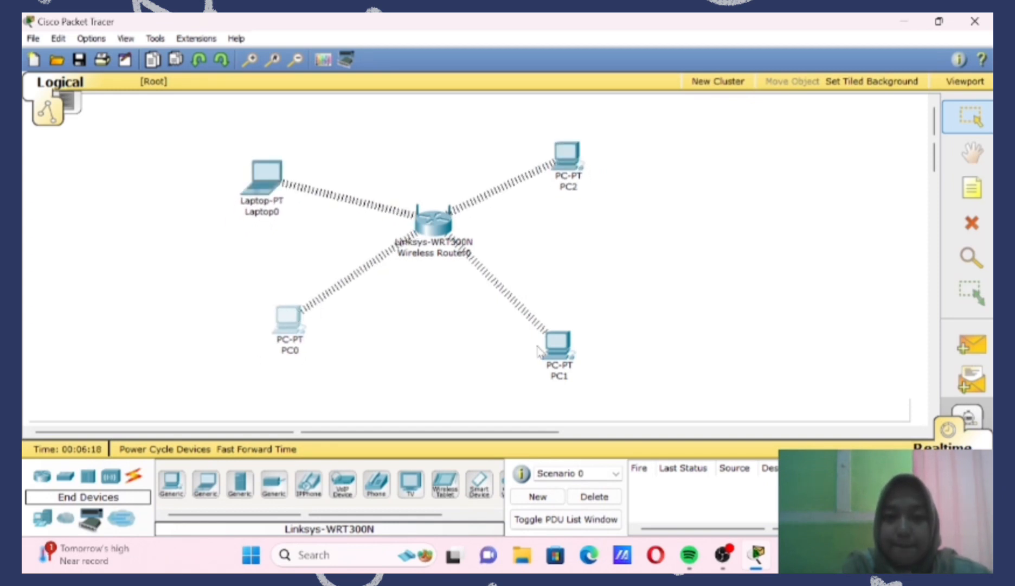
left_click_drag(561, 349, 547, 320)
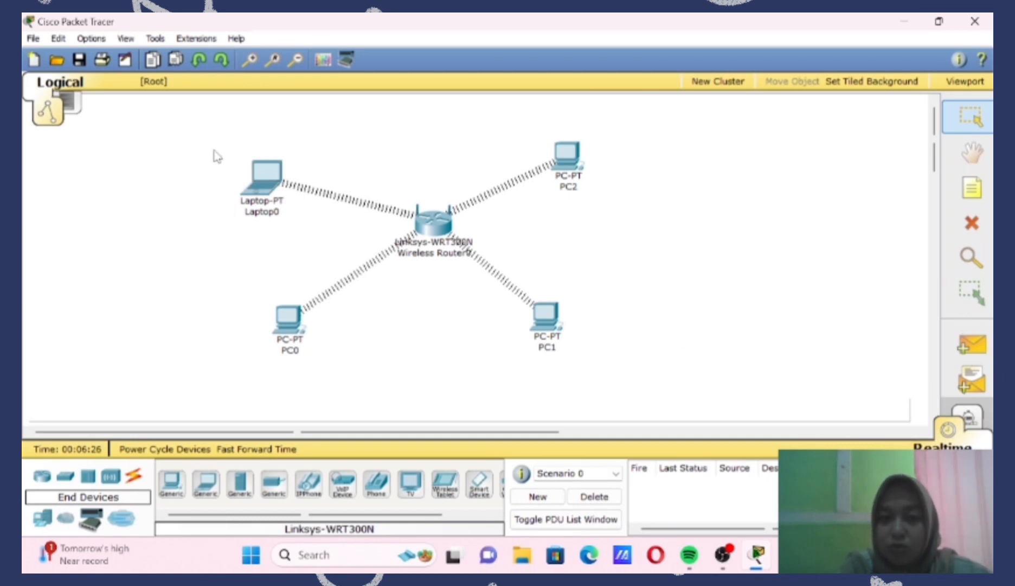
Test connectivity by sending simple PDUs from Laptop0 to PC0 and from PC1 to PC2.
mouse_move(267, 186)
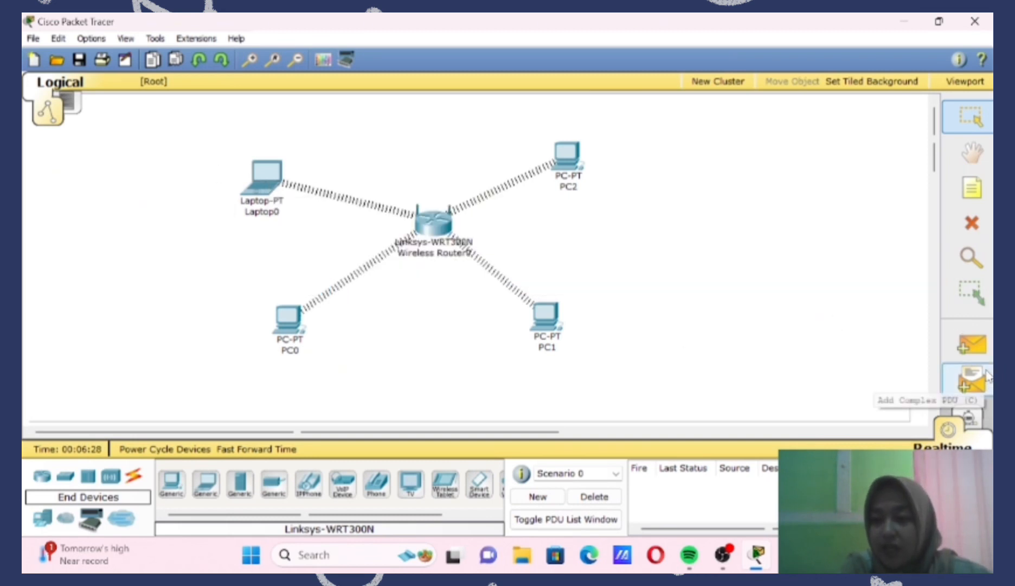
left_click(976, 355)
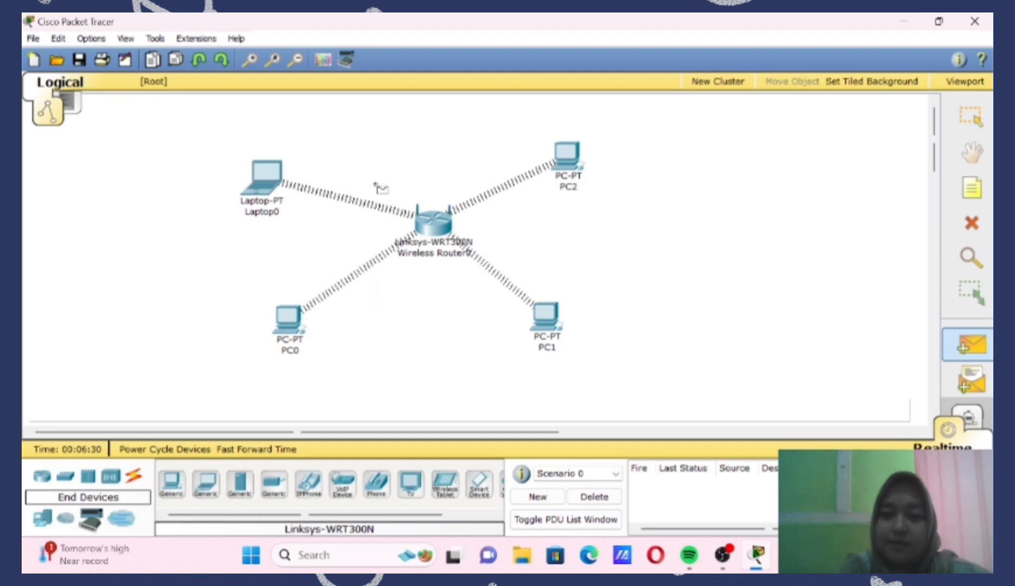
left_click(267, 186)
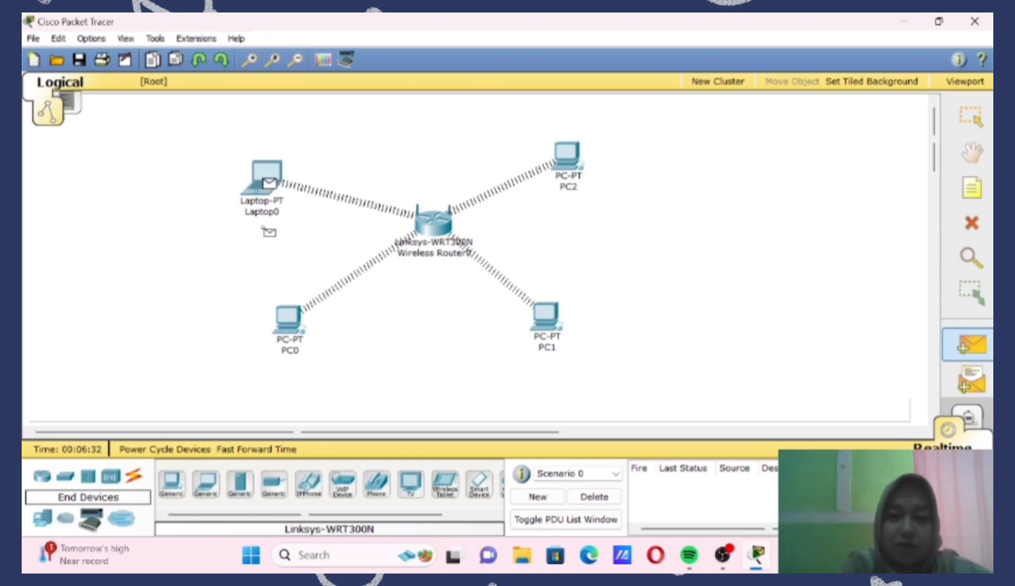
left_click(288, 323)
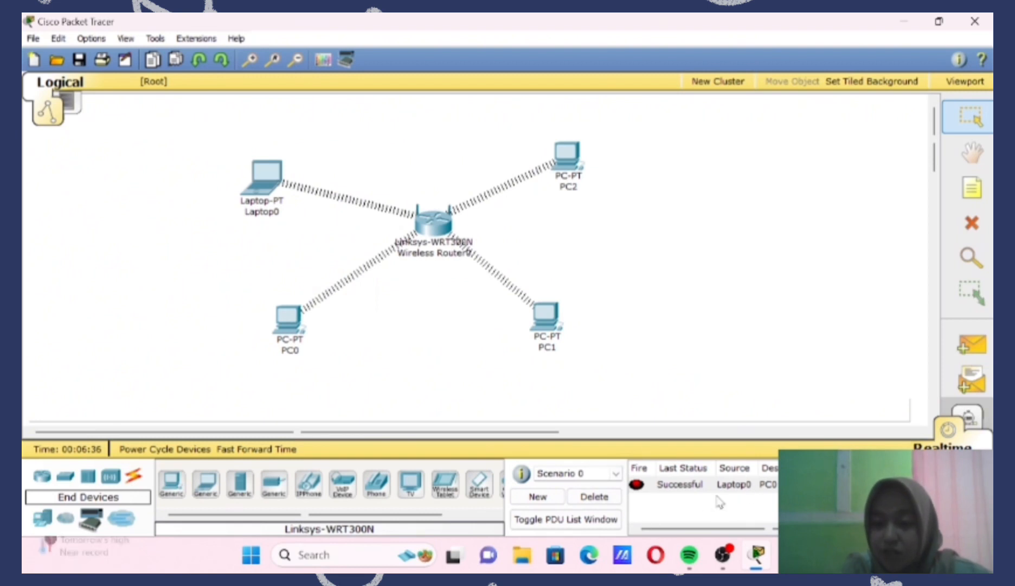
left_click(974, 347)
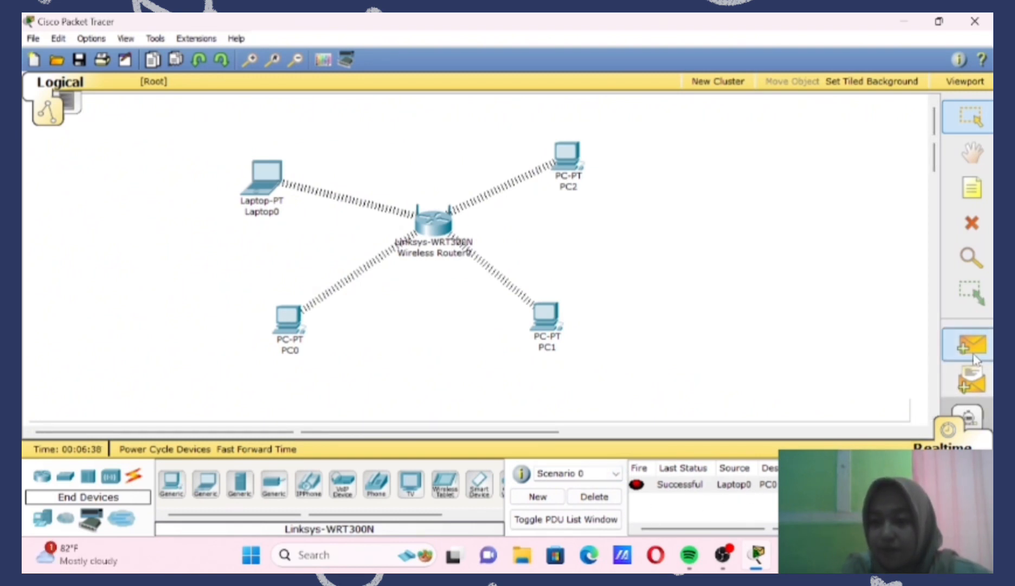
left_click(540, 313)
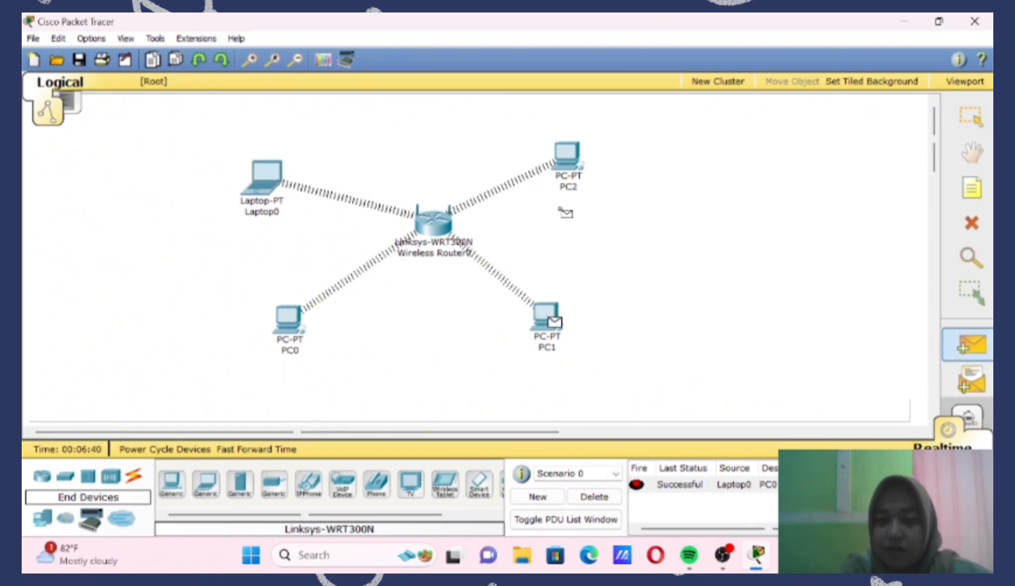
left_click(573, 161)
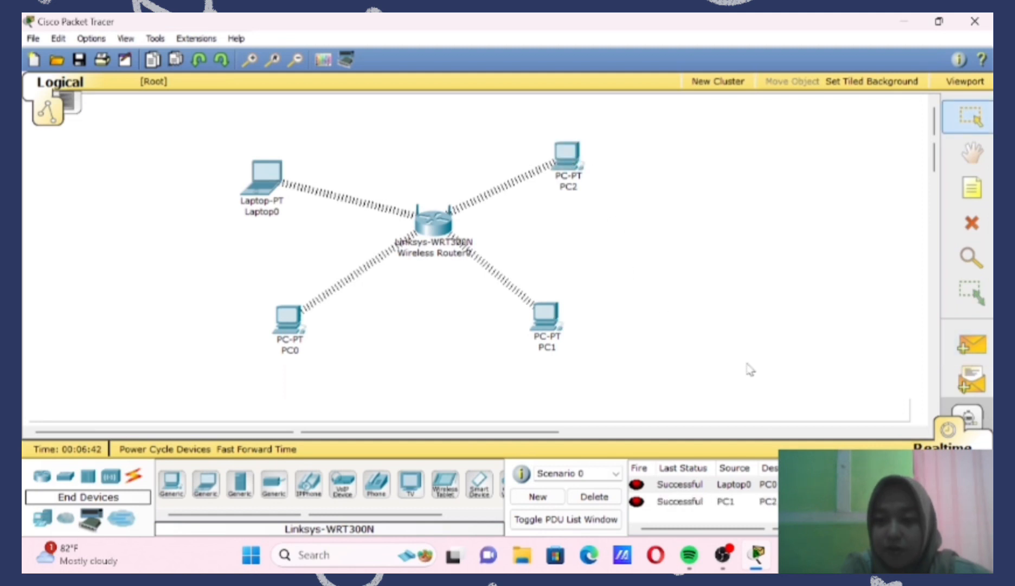
Send two more simple PDUs, one from PC1 to Laptop0 and one from PC0 to PC2.
left_click(972, 345)
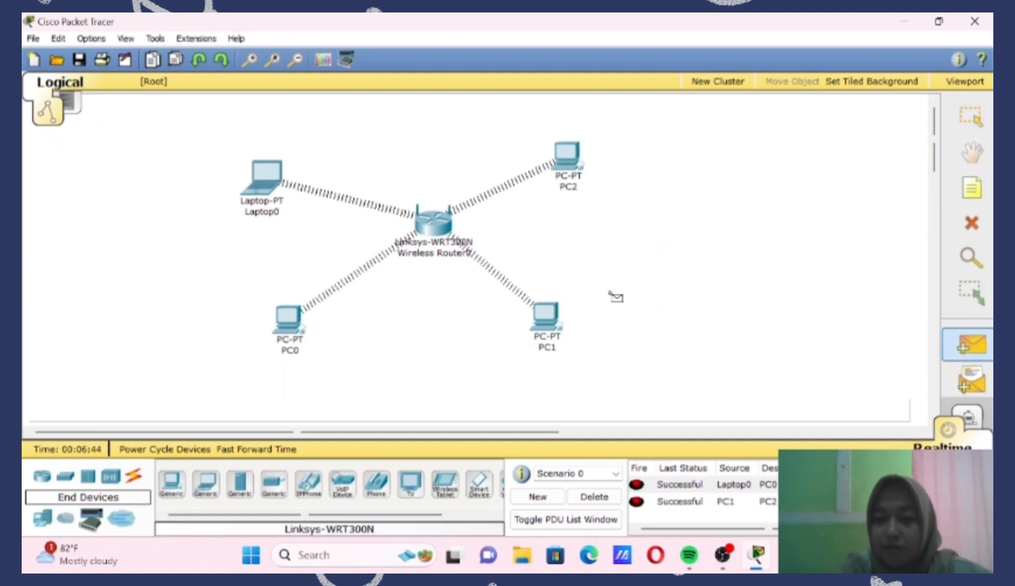
left_click(549, 315)
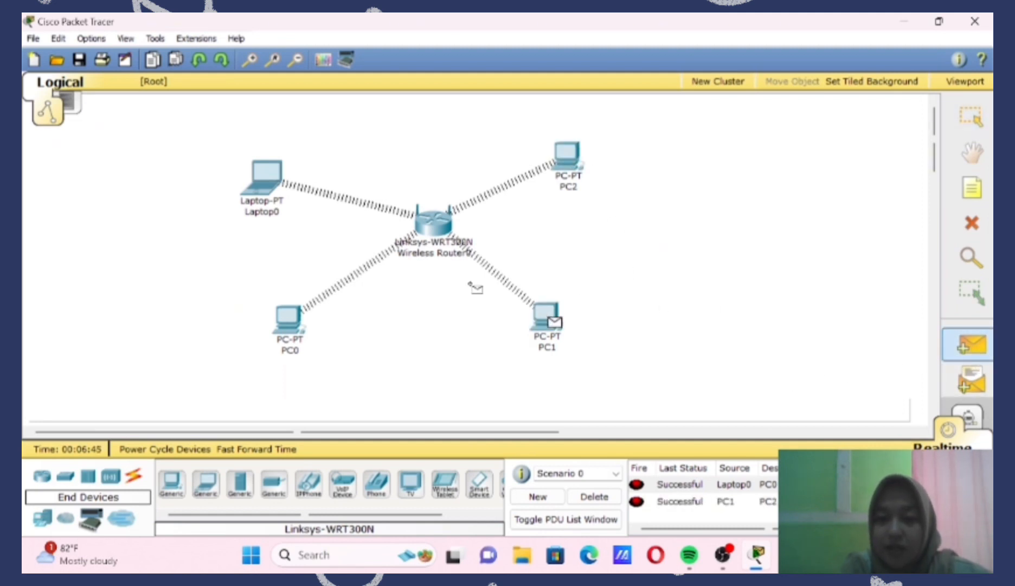
left_click(268, 191)
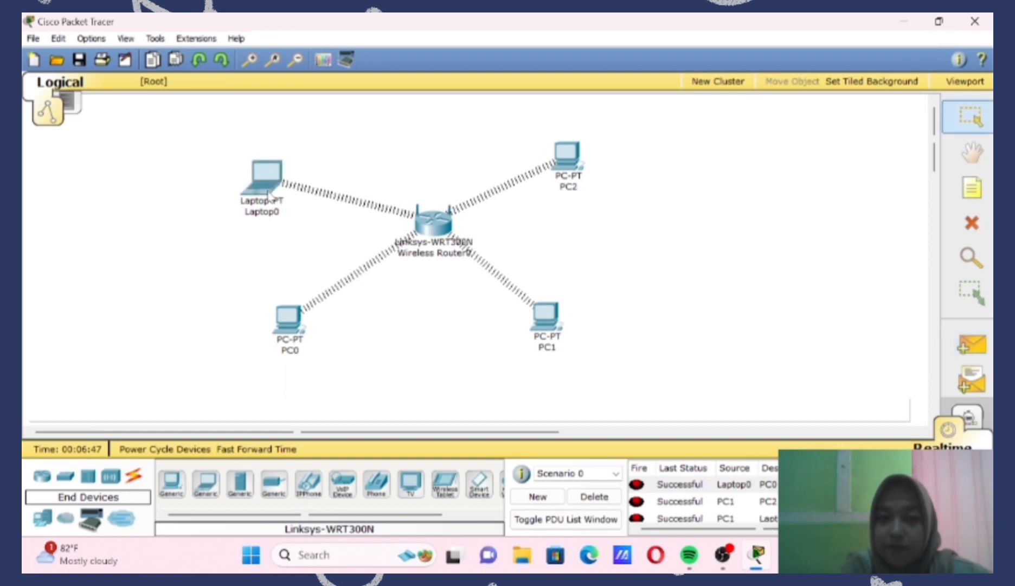
left_click(964, 347)
left_click(297, 327)
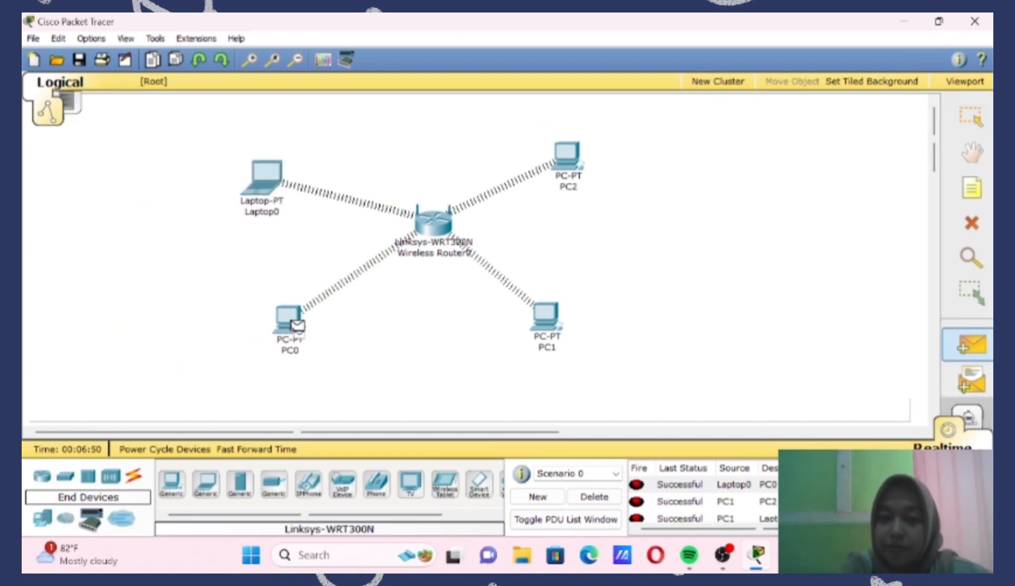
left_click(569, 157)
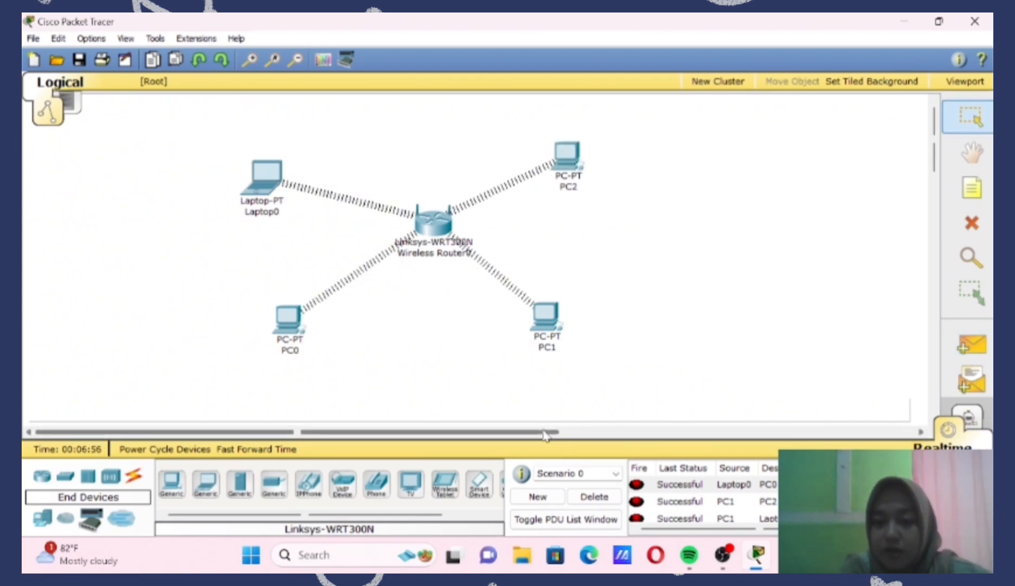
left_click_drag(548, 432, 618, 432)
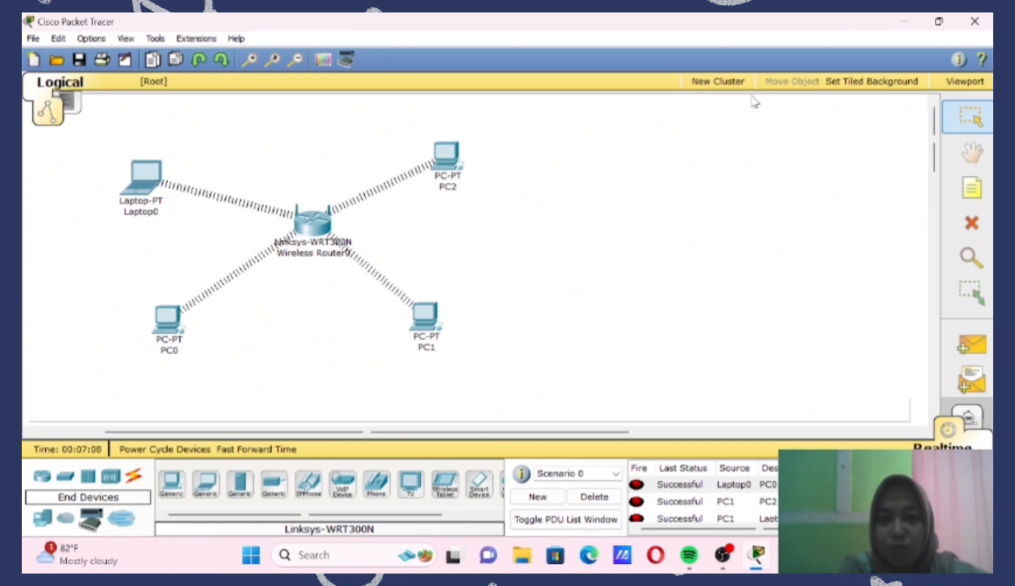
mouse_move(724, 566)
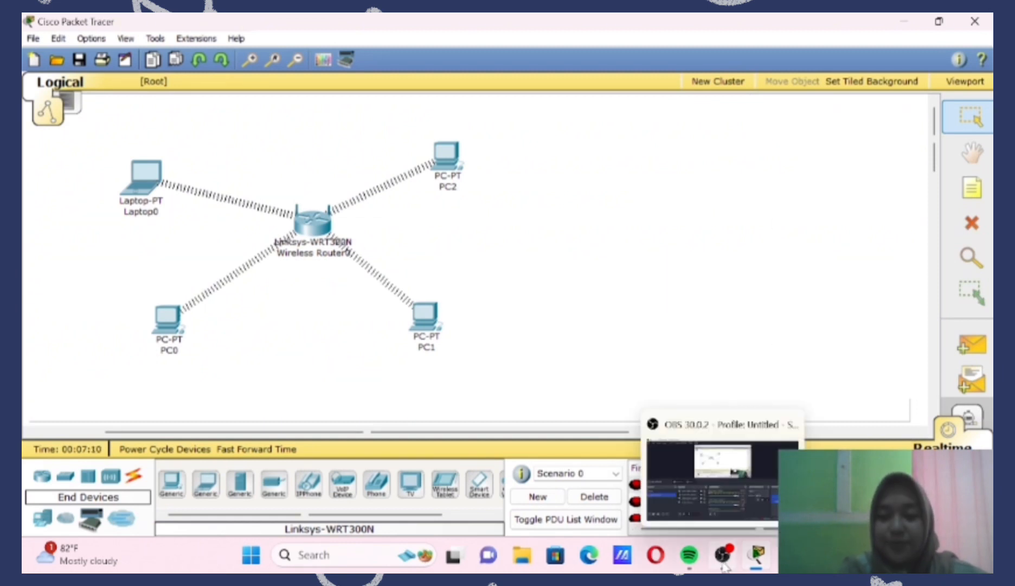